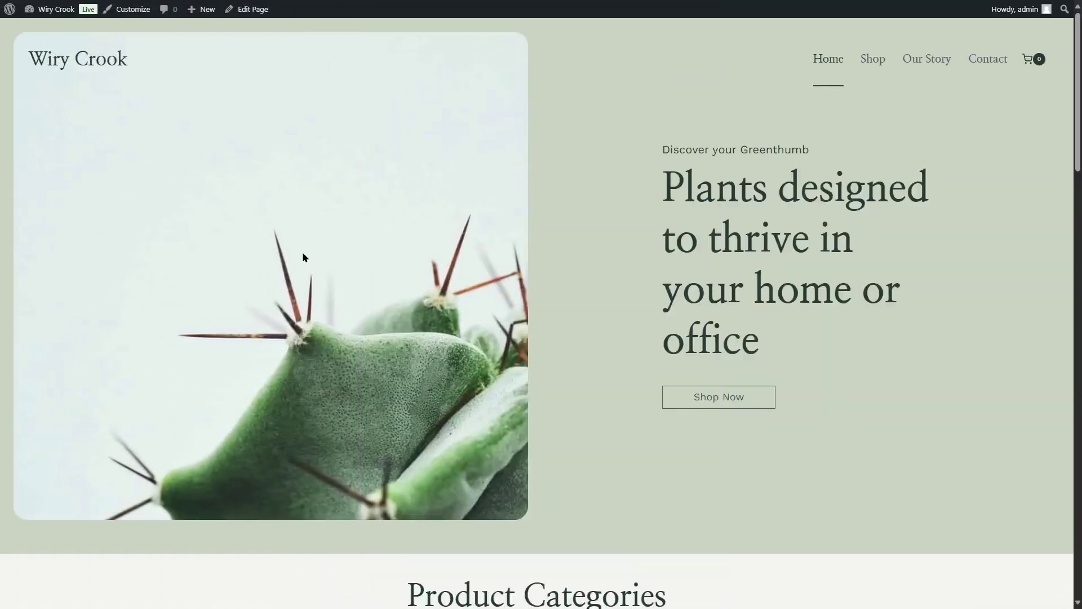
- Browse the storefront's home page and shop products, and open the Button Fern product page
{"action": "left_click_drag", "start_coordinate": [1073, 95], "coordinate": [1074, 208]}
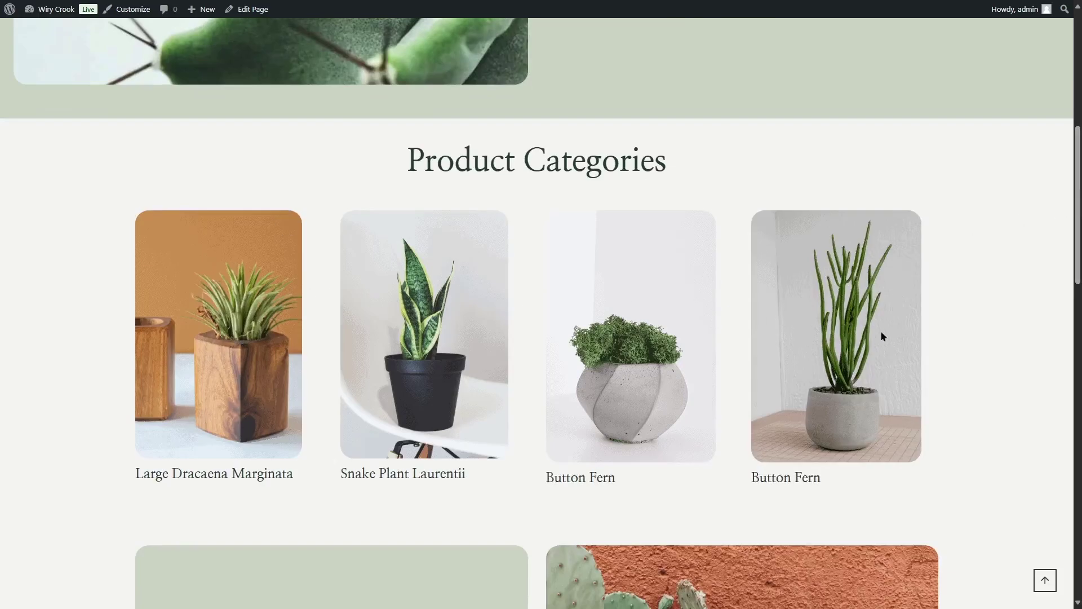
{"action": "scroll", "coordinate": [899, 324], "scroll_direction": "up", "scroll_amount": 7}
{"action": "scroll", "coordinate": [900, 326], "scroll_direction": "up", "scroll_amount": 1}
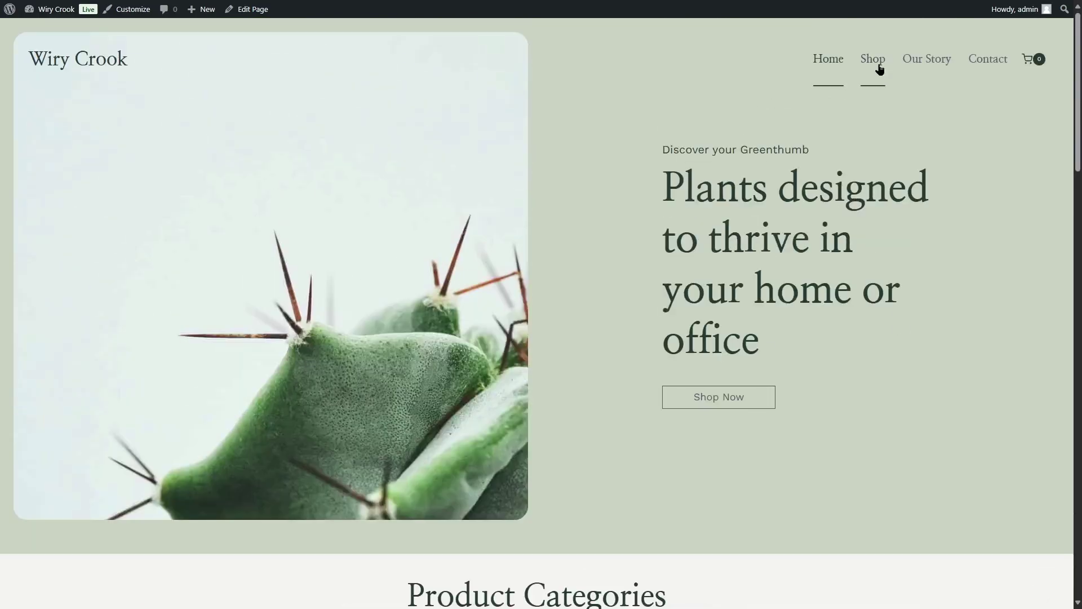
{"action": "left_click", "coordinate": [873, 59]}
{"action": "scroll", "coordinate": [181, 426], "scroll_direction": "down", "scroll_amount": 5}
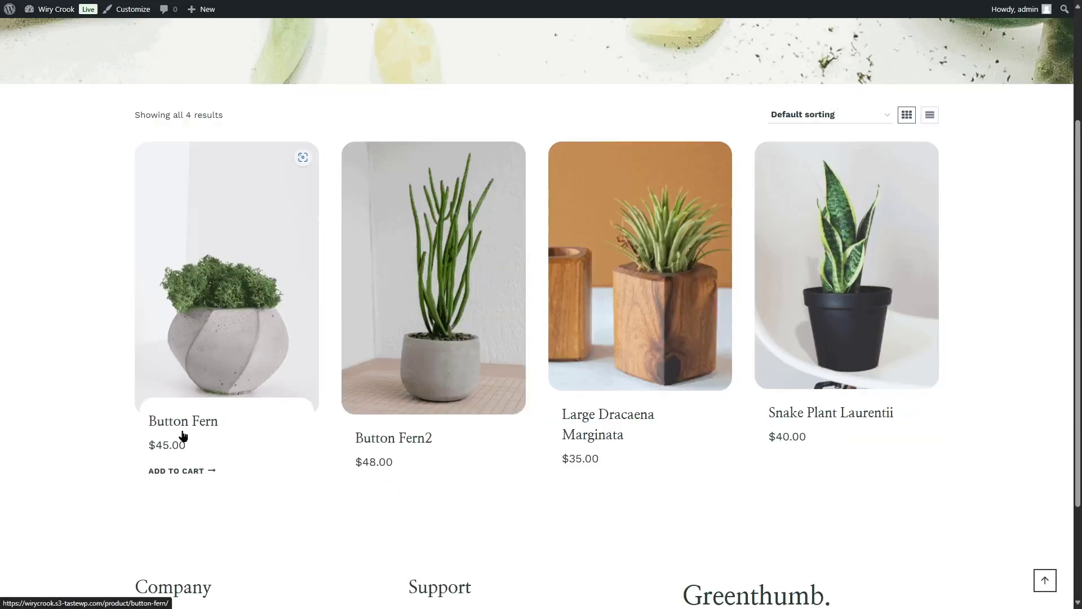
{"action": "left_click", "coordinate": [213, 354]}
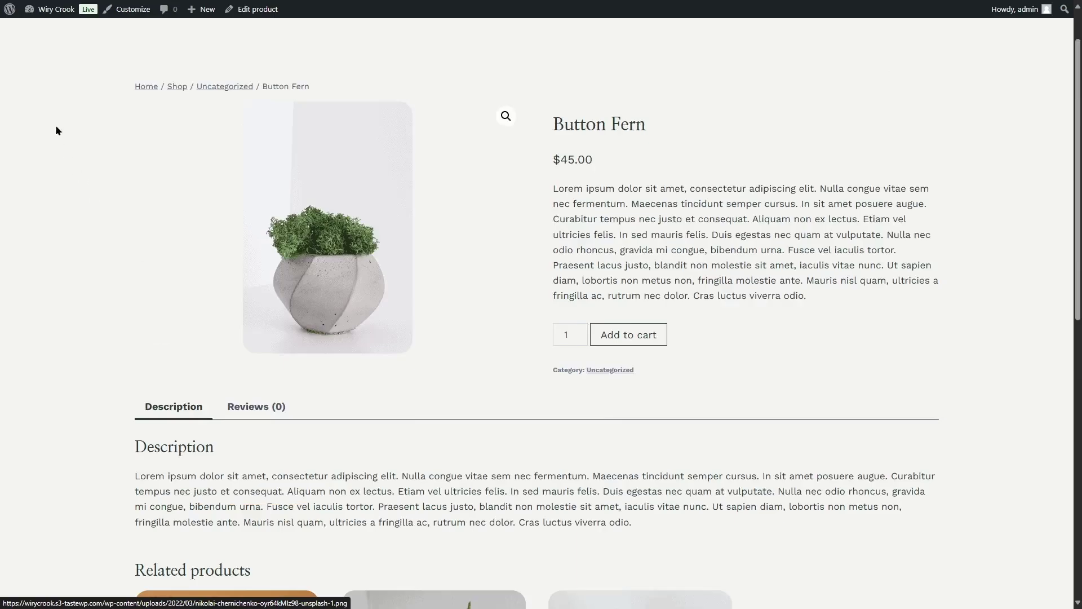
- Go from the product page to the site's admin dashboard
{"action": "mouse_move", "coordinate": [56, 9]}
{"action": "left_click", "coordinate": [52, 29]}
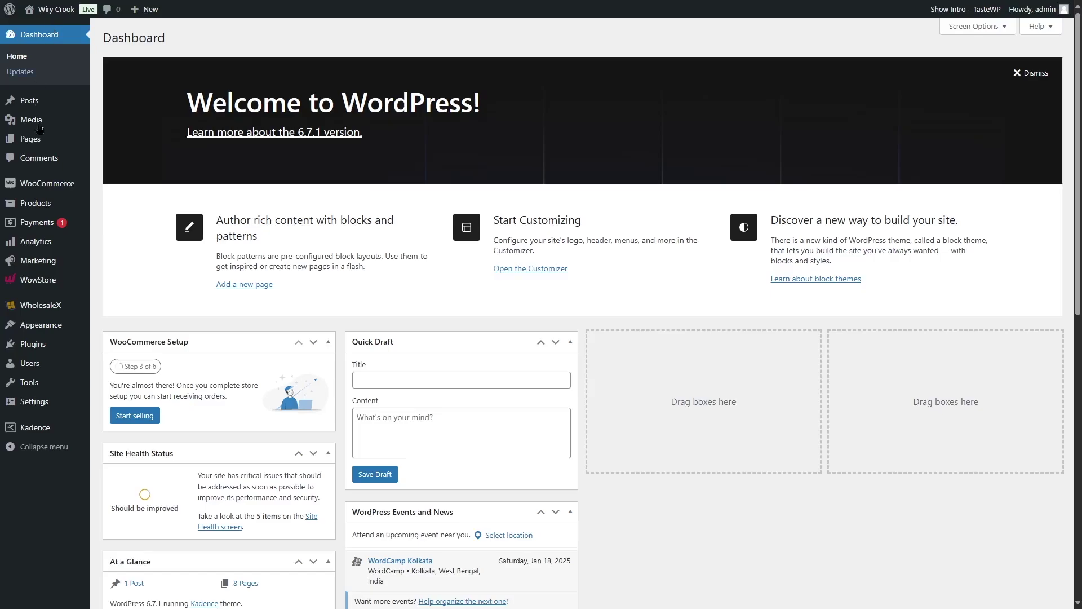
{"action": "mouse_move", "coordinate": [48, 315]}
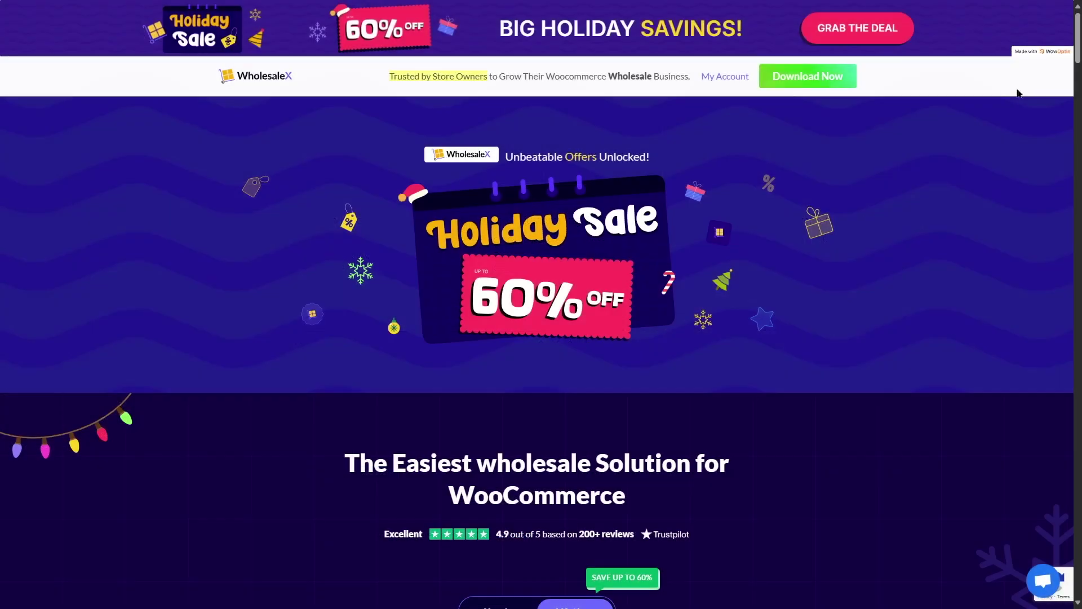
- Compare the yearly and lifetime prices of the Starter, Business and Agency plans on the WholesaleX pricing page
{"action": "scroll", "coordinate": [541, 304], "scroll_direction": "down", "scroll_amount": 7}
{"action": "scroll", "coordinate": [960, 136], "scroll_direction": "down", "scroll_amount": 3}
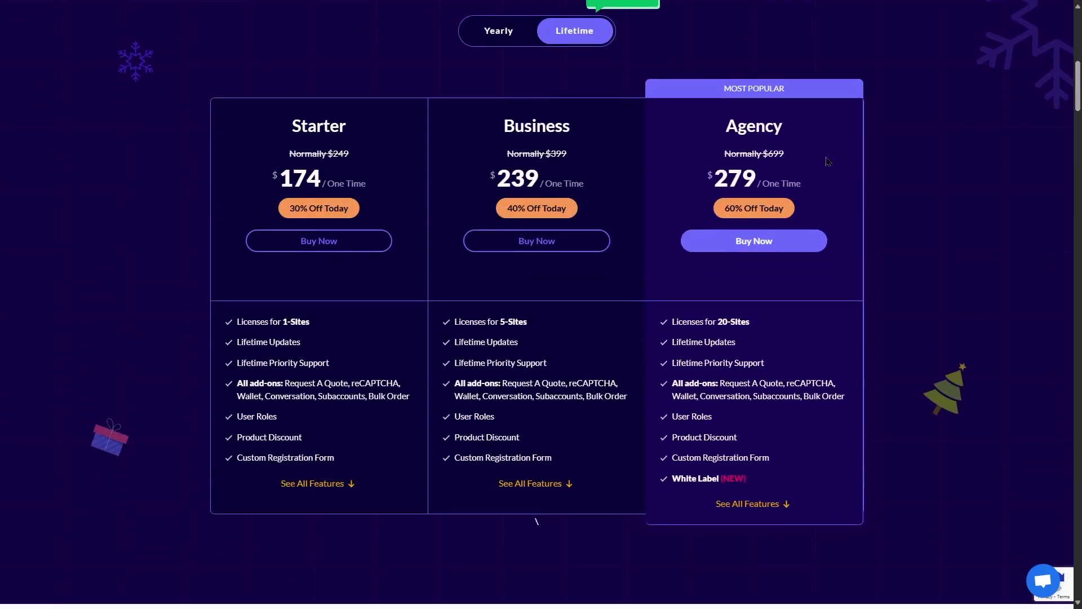
{"action": "scroll", "coordinate": [375, 154], "scroll_direction": "up", "scroll_amount": 3}
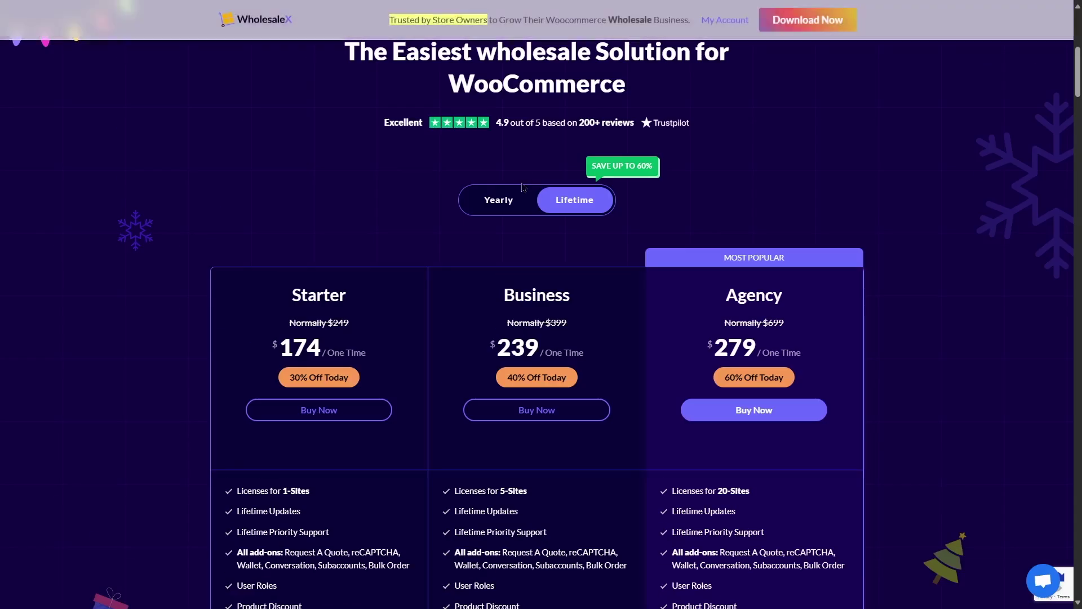
{"action": "left_click", "coordinate": [505, 209]}
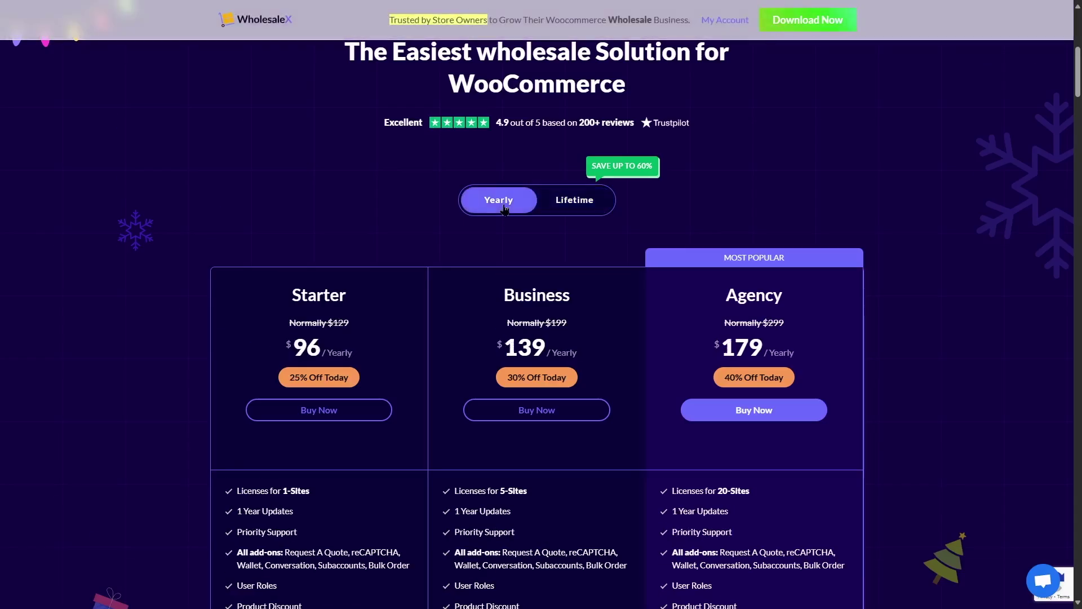
{"action": "left_click", "coordinate": [551, 209]}
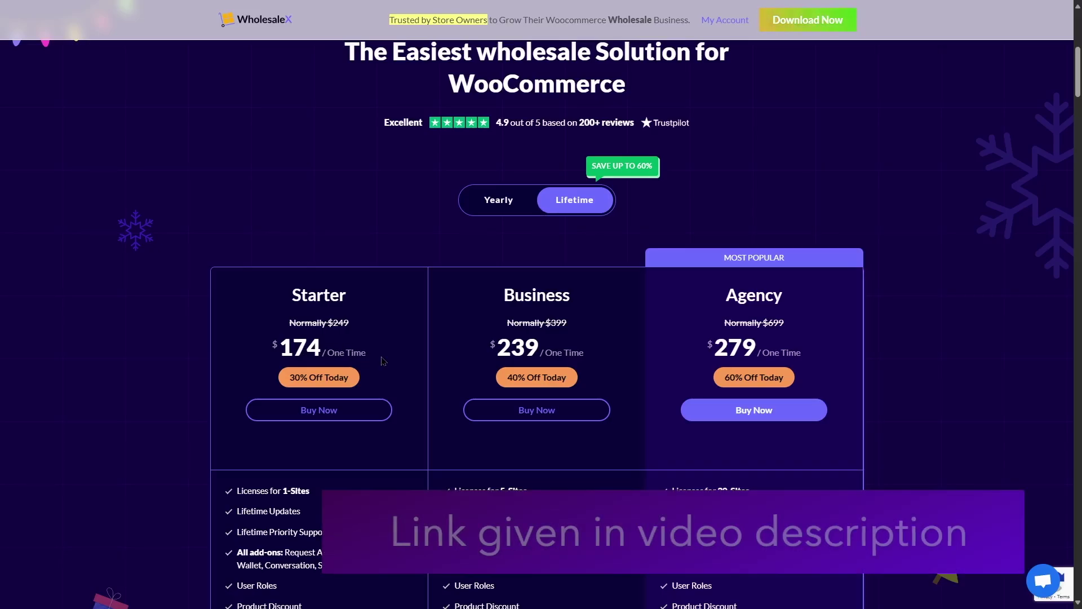
{"action": "scroll", "coordinate": [381, 360], "scroll_direction": "down", "scroll_amount": 1}
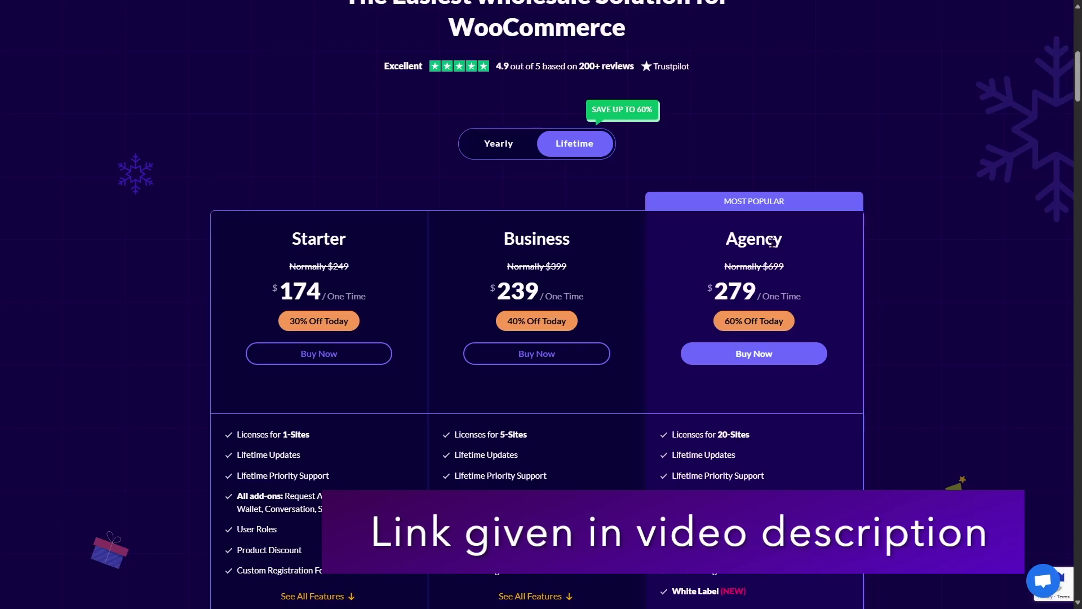
{"action": "left_click", "coordinate": [497, 143]}
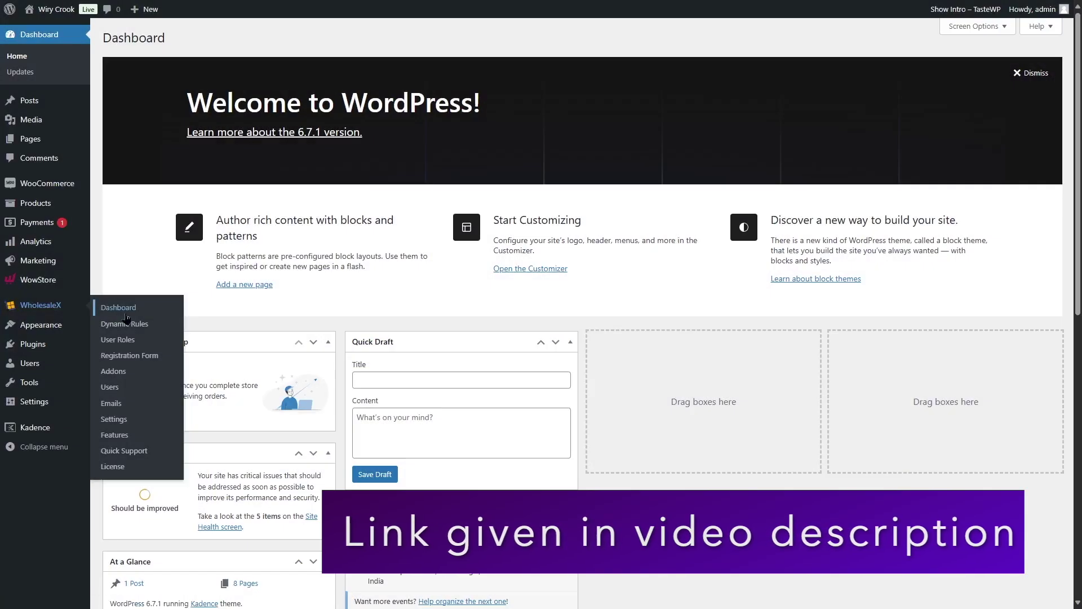
- Open the WholesaleX dashboard in the site admin and review its B2B sales summary and statistics
{"action": "left_click", "coordinate": [125, 311]}
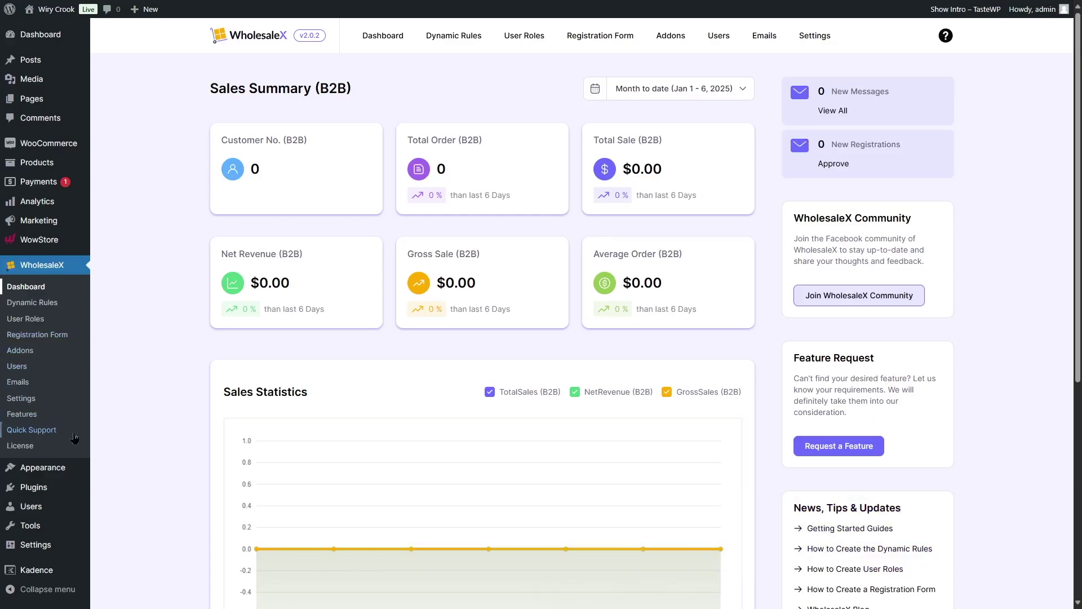
{"action": "scroll", "coordinate": [140, 358], "scroll_direction": "down", "scroll_amount": 6}
{"action": "scroll", "coordinate": [142, 365], "scroll_direction": "up", "scroll_amount": 6}
- Create a new WholesaleX dynamic rule titled "Global Wholesale Price"
{"action": "left_click", "coordinate": [54, 307]}
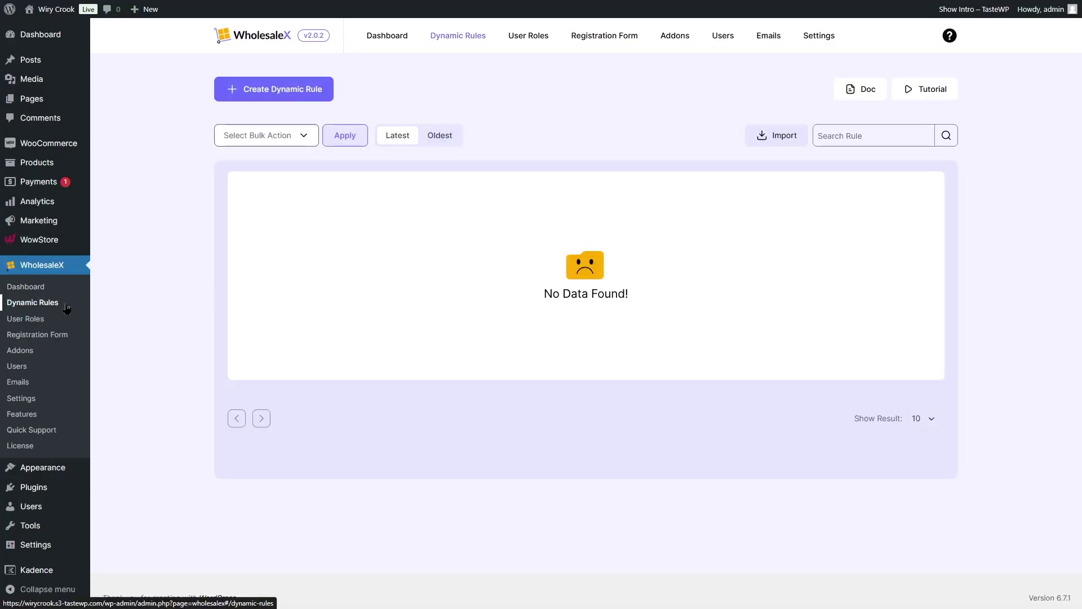
{"action": "left_click", "coordinate": [248, 99]}
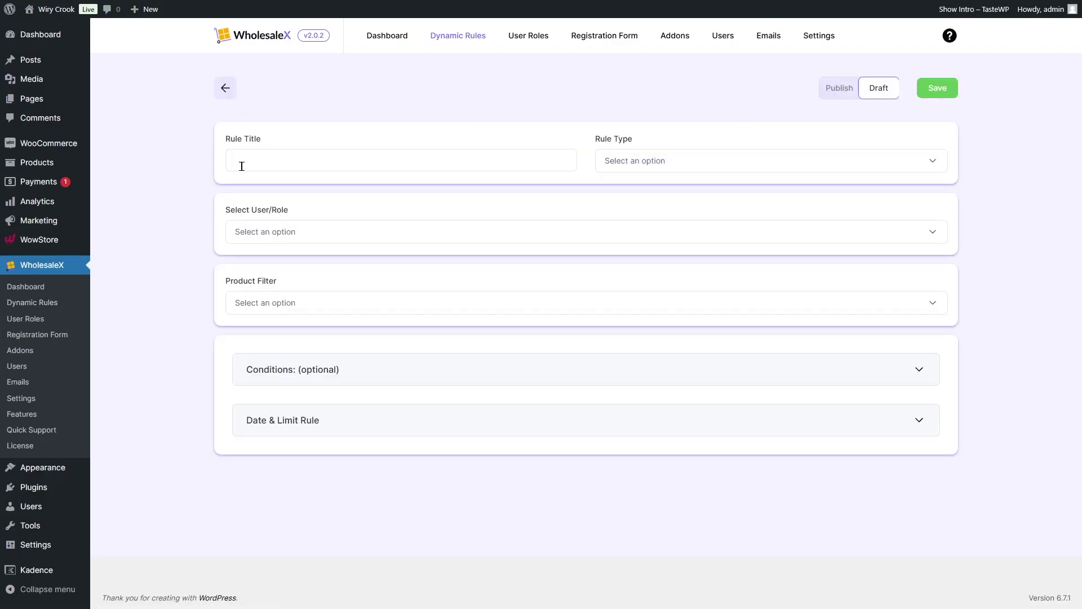
{"action": "left_click", "coordinate": [269, 161]}
{"action": "type", "text": "Global Wholesale Price"}
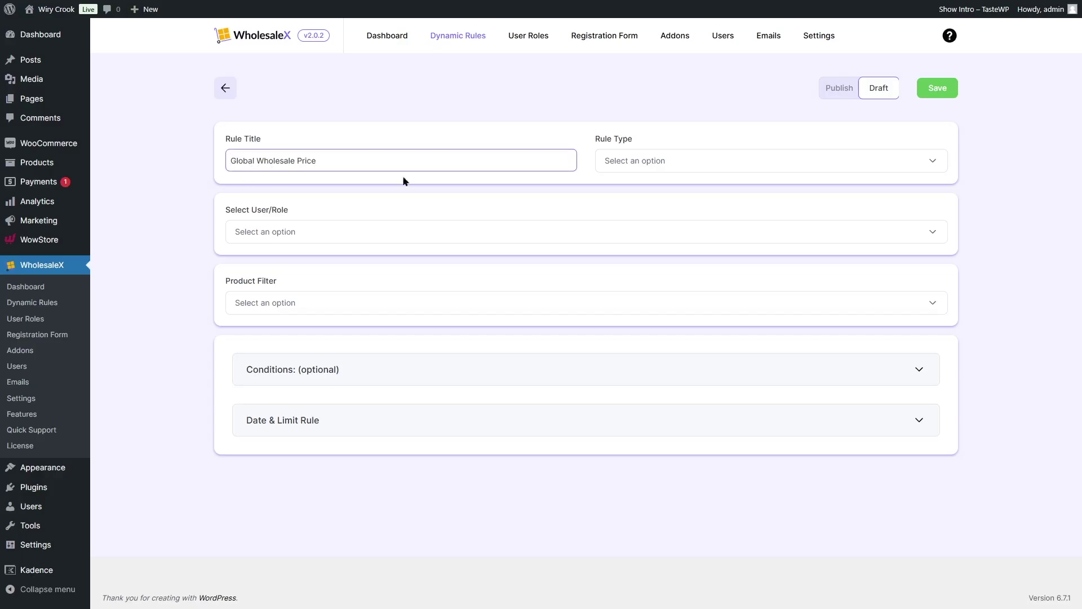
- Set the rule type to Product Discount and apply the rule to All Registered Users
{"action": "left_click", "coordinate": [648, 166]}
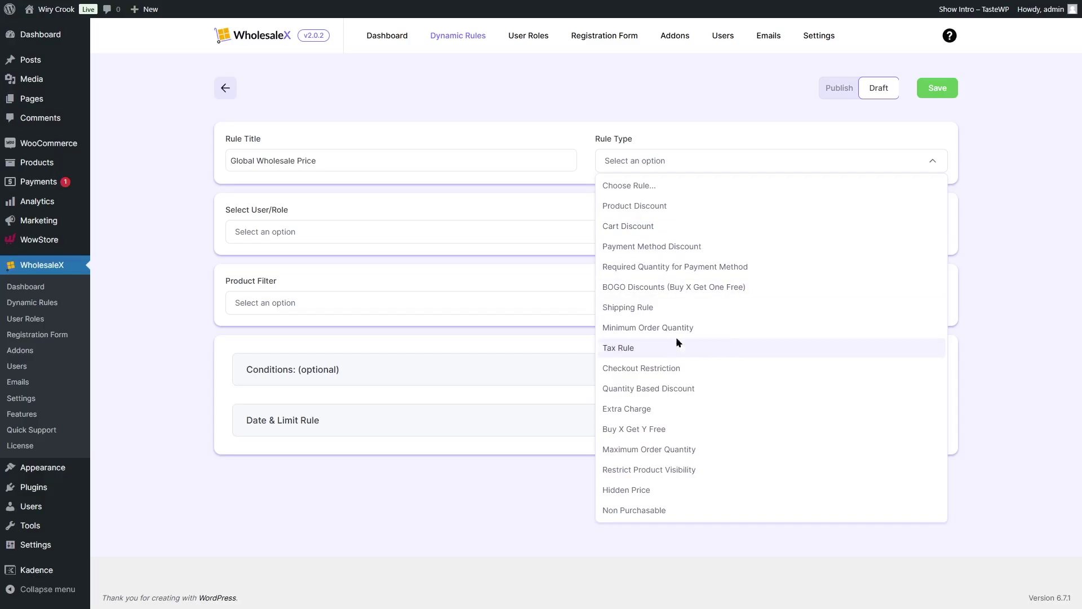
{"action": "left_click", "coordinate": [667, 209]}
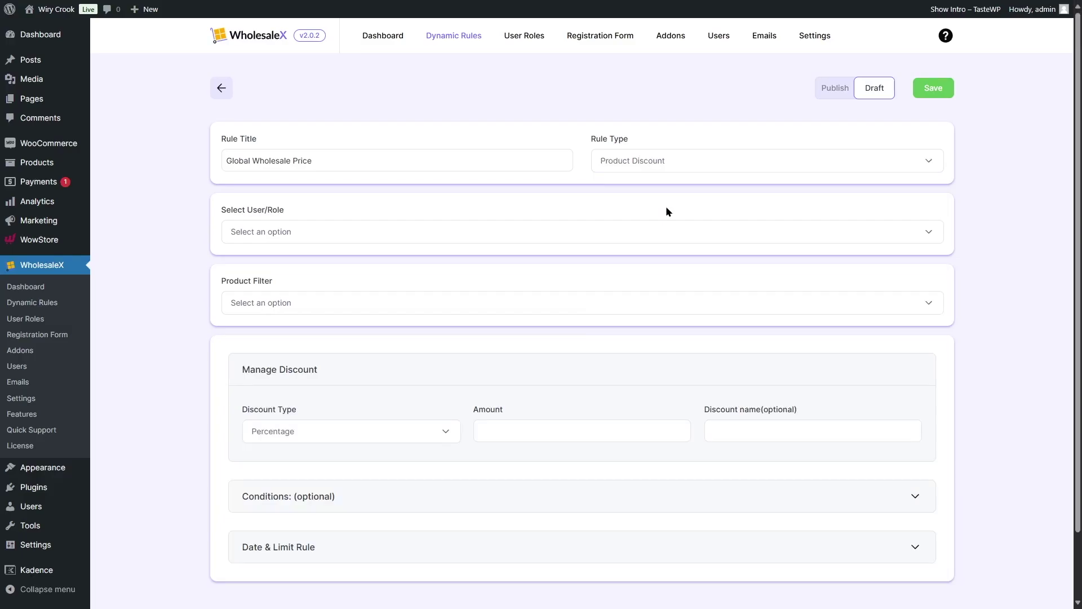
{"action": "left_click", "coordinate": [275, 237]}
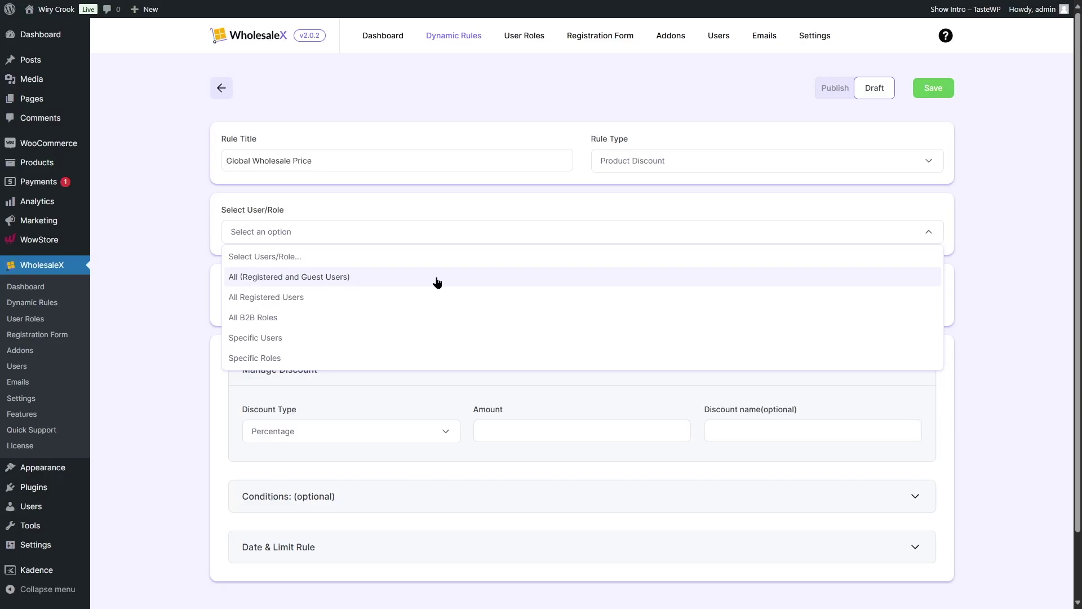
{"action": "left_click", "coordinate": [241, 300]}
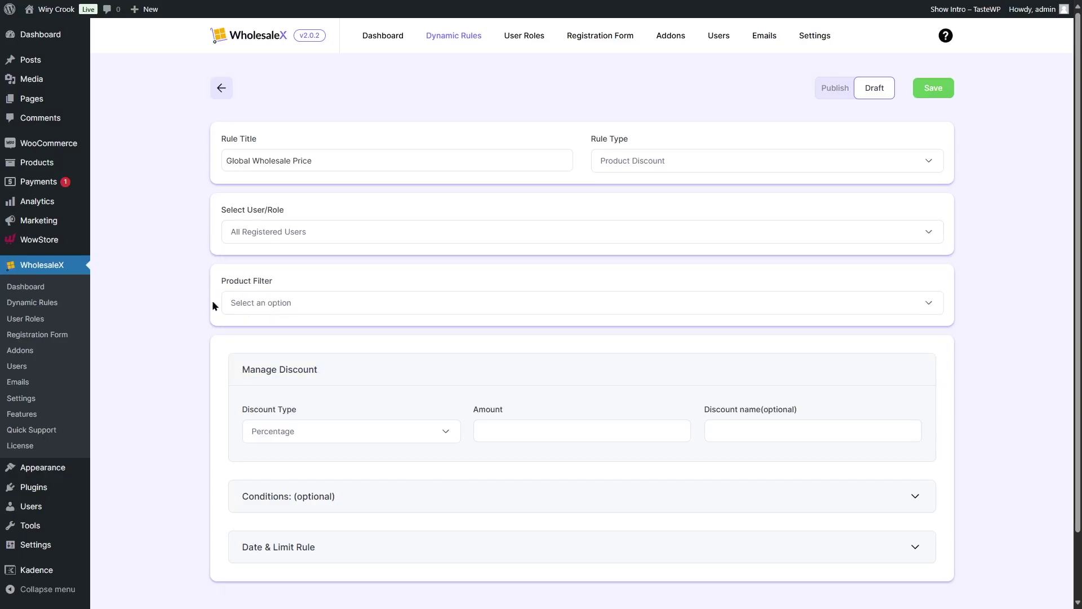
- Try the "Product in list" and "Product not in list" options for the rule's product filter
{"action": "left_click", "coordinate": [248, 303]}
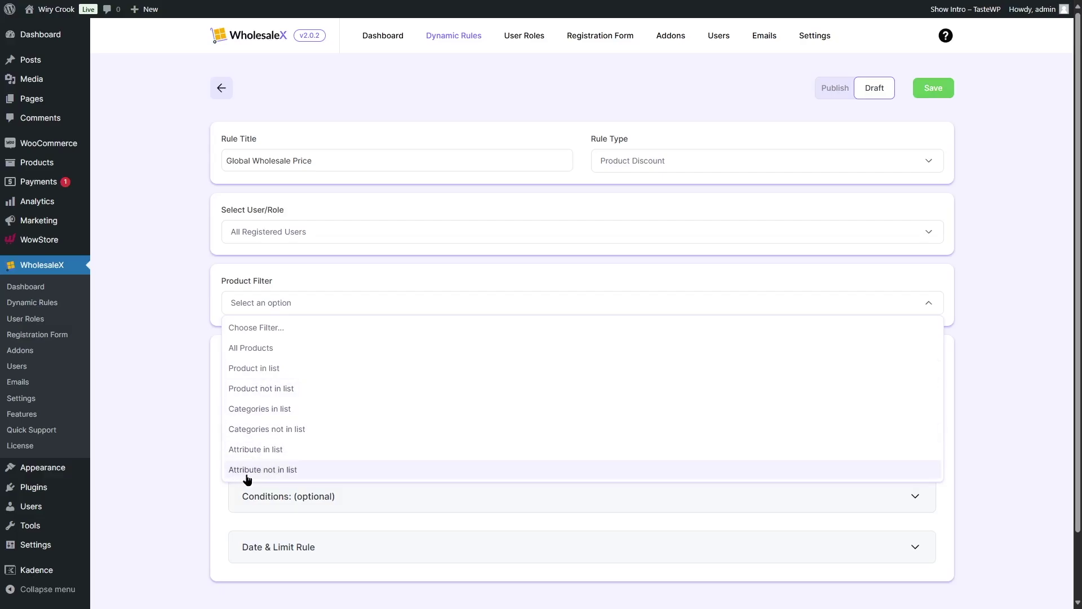
{"action": "left_click", "coordinate": [274, 371]}
{"action": "left_click", "coordinate": [520, 305]}
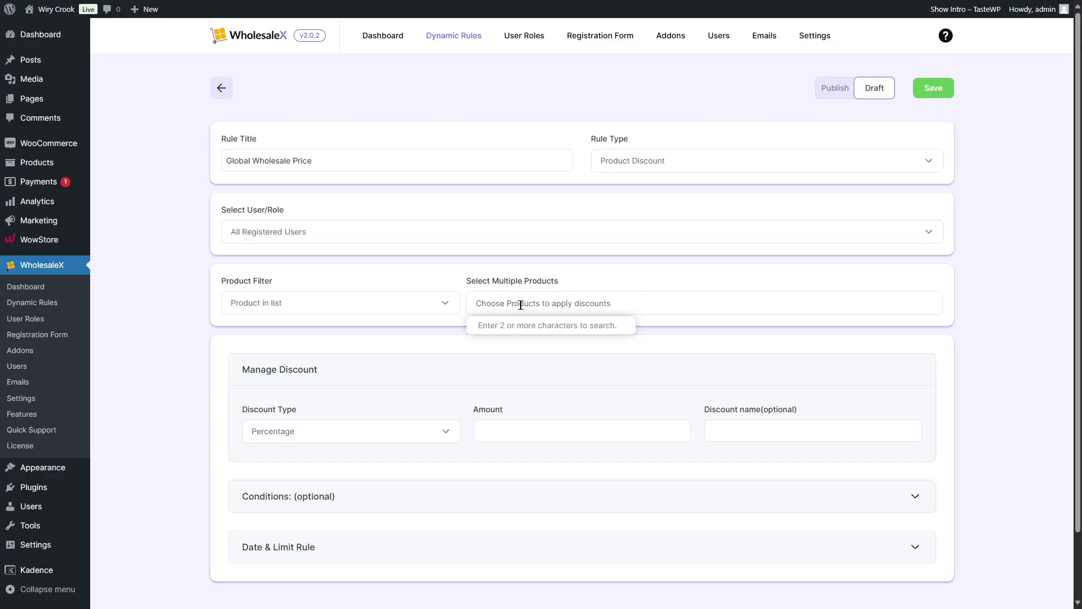
{"action": "left_click", "coordinate": [427, 306]}
{"action": "left_click", "coordinate": [310, 389]}
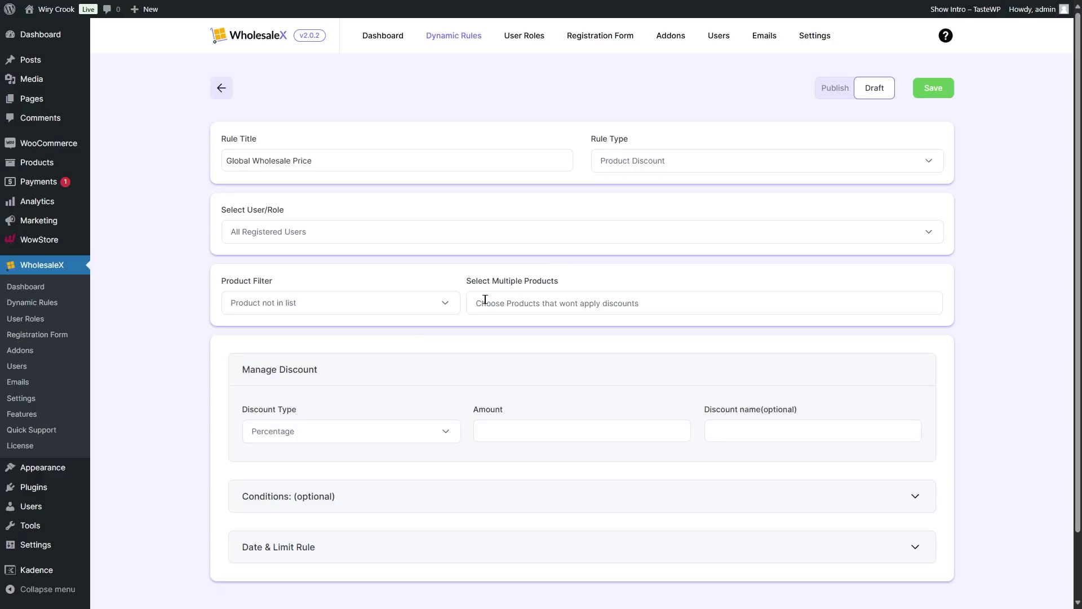
- Set the product filter to All Products and define a percentage discount of 10 named "10% Discount"
{"action": "left_click", "coordinate": [420, 304]}
{"action": "left_click", "coordinate": [324, 344]}
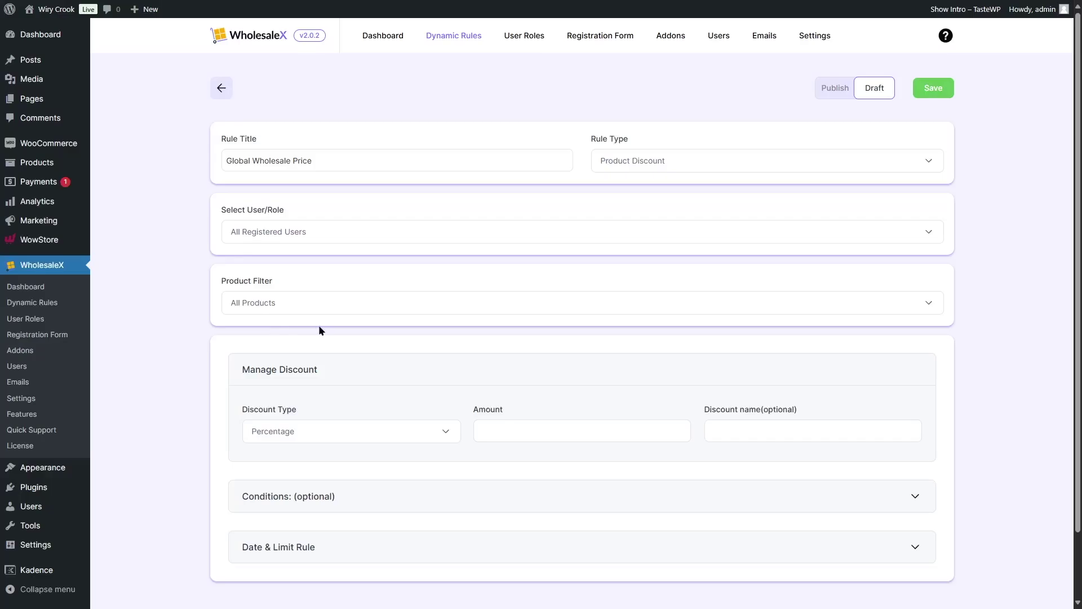
{"action": "left_click", "coordinate": [346, 426]}
{"action": "left_click", "coordinate": [536, 433]}
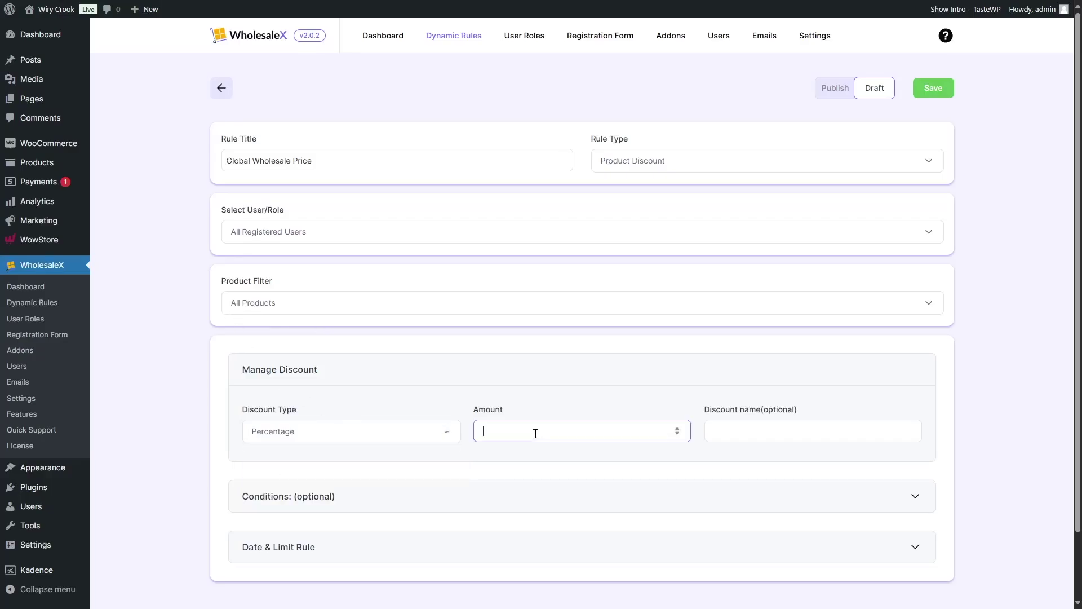
{"action": "type", "text": "10"}
{"action": "left_click", "coordinate": [756, 429]}
{"action": "type", "text": "10% Discount"}
- Examine the rule's optional condition choices and its start and end date settings, leaving both sections collapsed
{"action": "scroll", "coordinate": [360, 413], "scroll_direction": "down", "scroll_amount": 2}
{"action": "left_click", "coordinate": [366, 423]}
{"action": "scroll", "coordinate": [372, 420], "scroll_direction": "down", "scroll_amount": 2}
{"action": "left_click", "coordinate": [365, 377]}
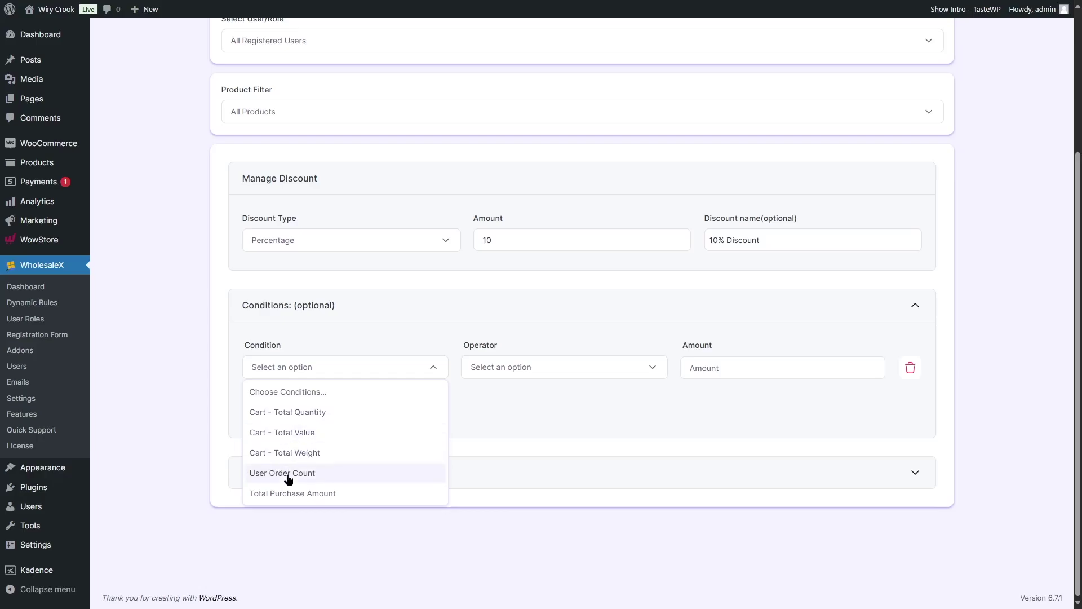
{"action": "left_click", "coordinate": [800, 415]}
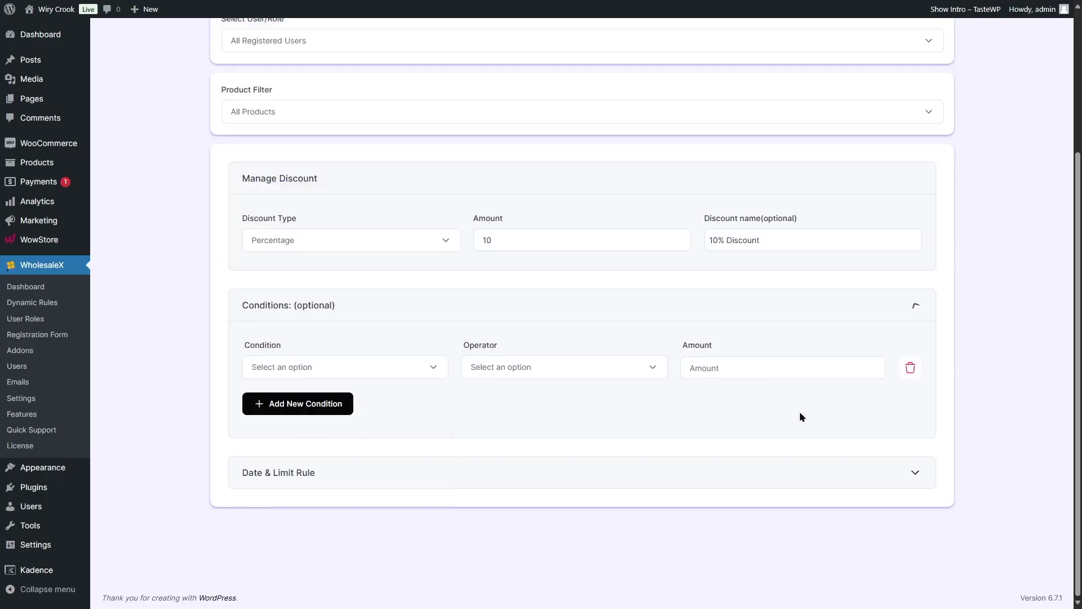
{"action": "left_click", "coordinate": [913, 306]}
{"action": "left_click", "coordinate": [334, 480]}
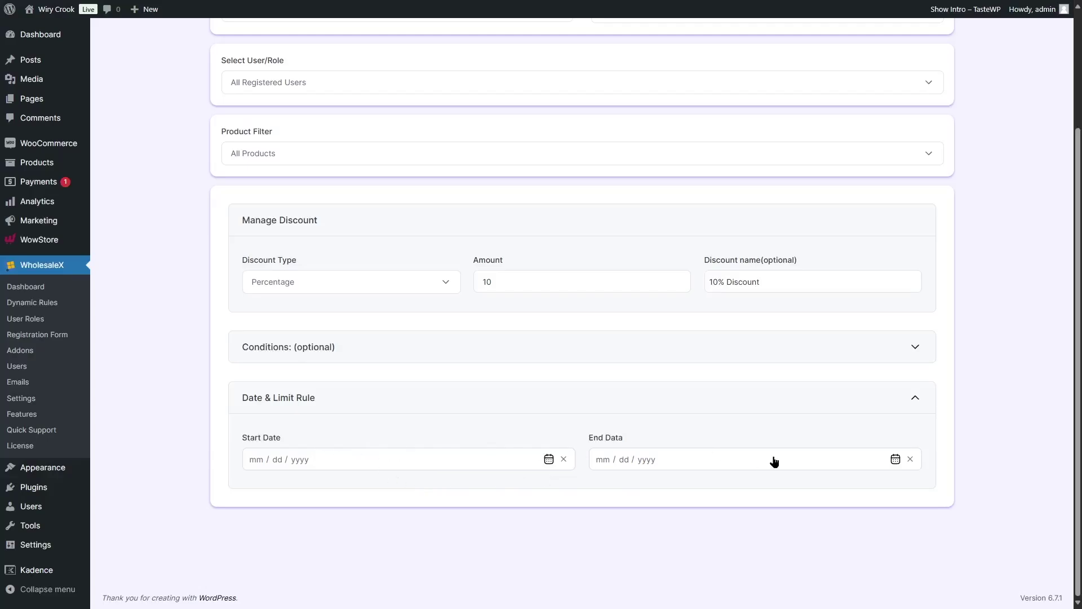
{"action": "left_click", "coordinate": [920, 400]}
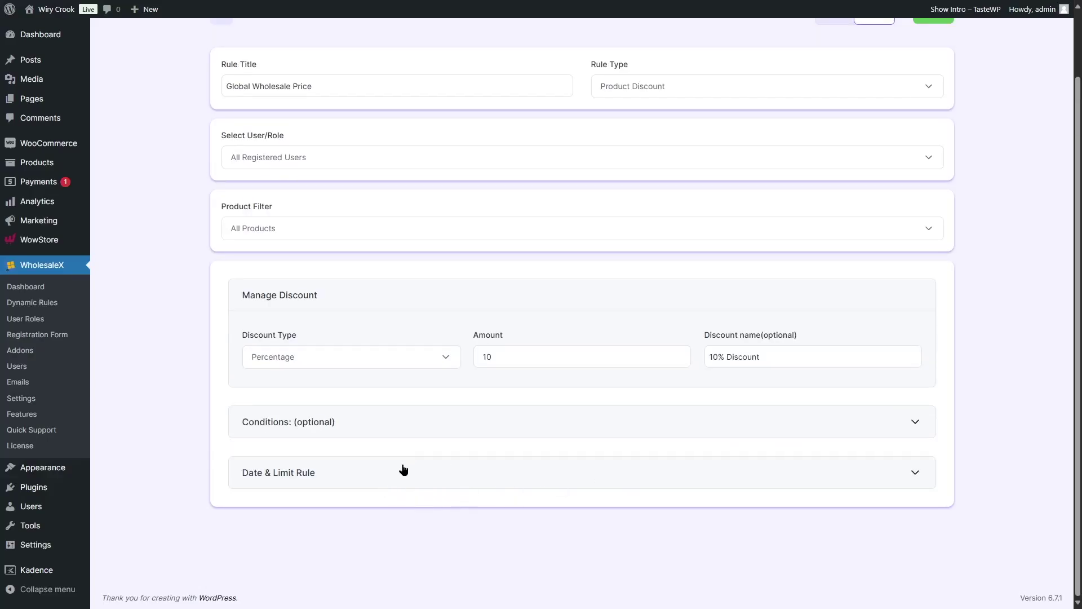
- Save the rule with its status set to Publish and return to the dynamic rules list
{"action": "scroll", "coordinate": [407, 492], "scroll_direction": "up", "scroll_amount": 2}
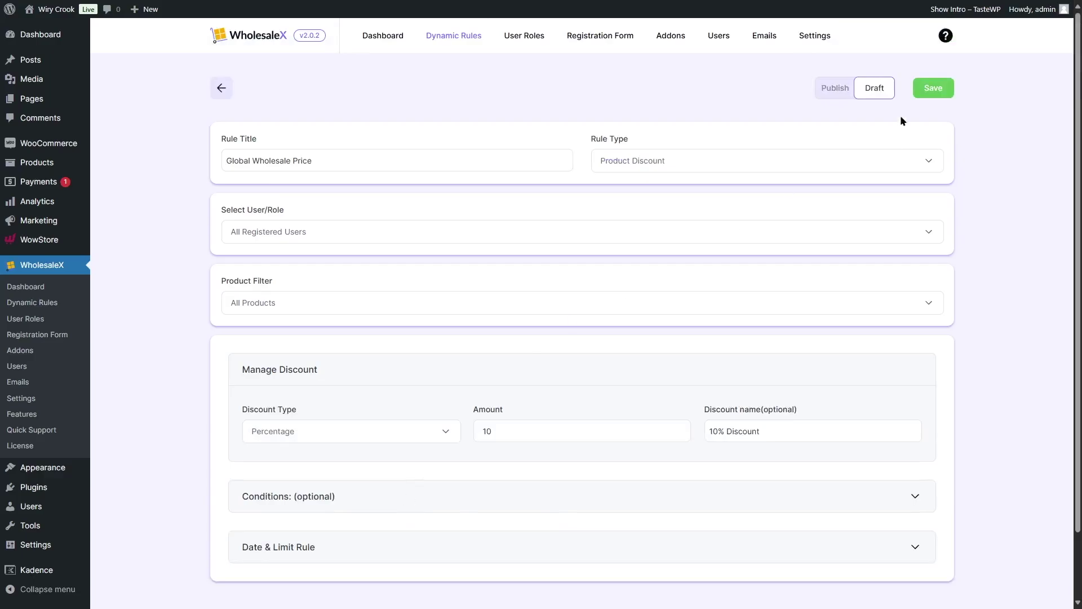
{"action": "left_click", "coordinate": [933, 88]}
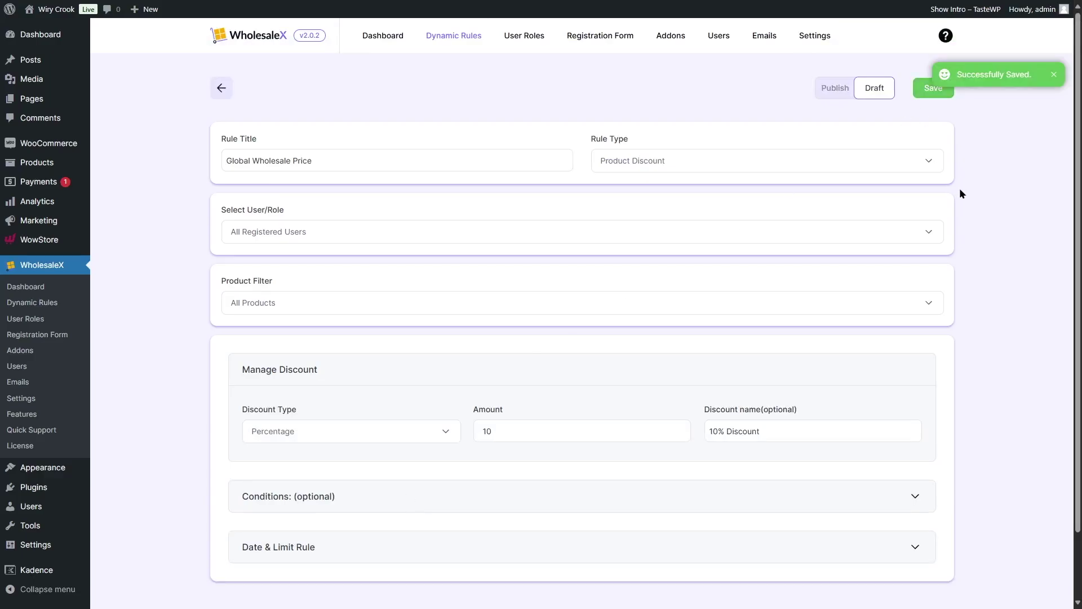
{"action": "left_click", "coordinate": [829, 89]}
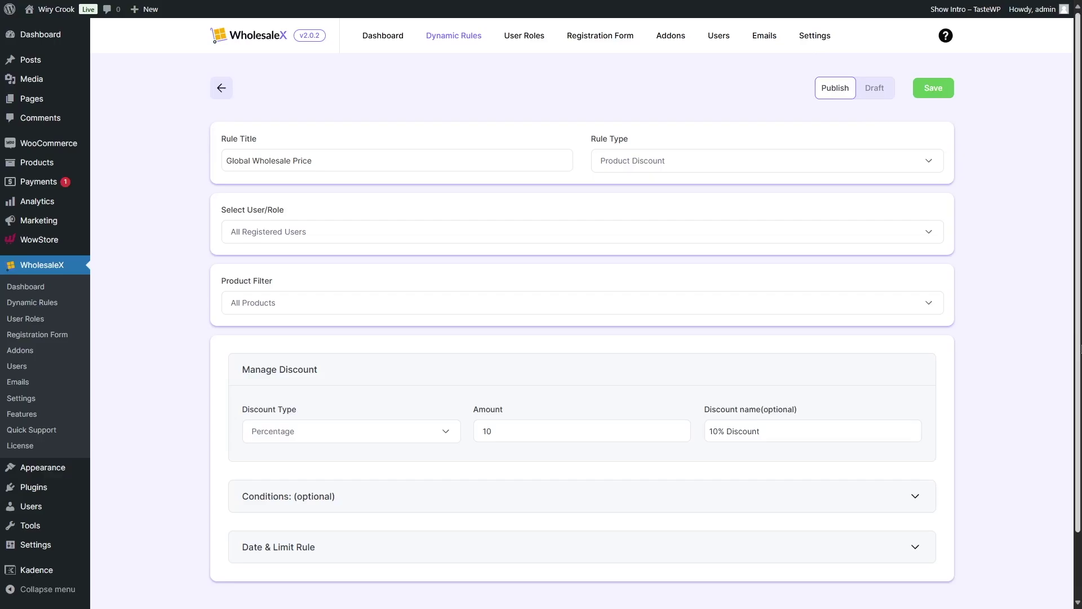
{"action": "left_click", "coordinate": [931, 88]}
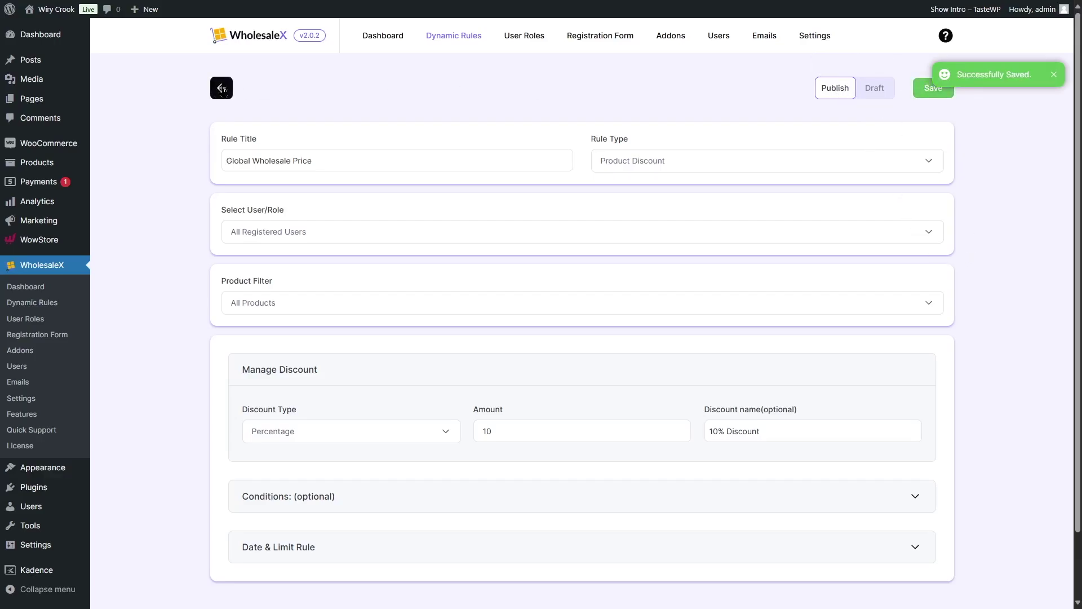
{"action": "left_click", "coordinate": [221, 88]}
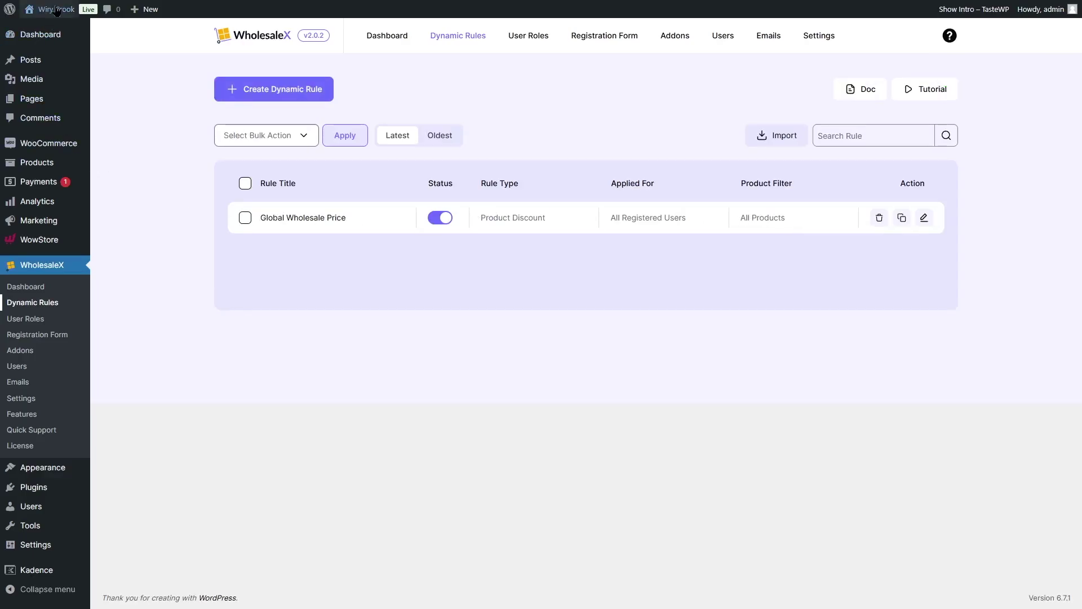
- Visit the store and check the wholesale prices shown for the plants in the product listing
{"action": "mouse_move", "coordinate": [52, 9]}
{"action": "left_click", "coordinate": [57, 45]}
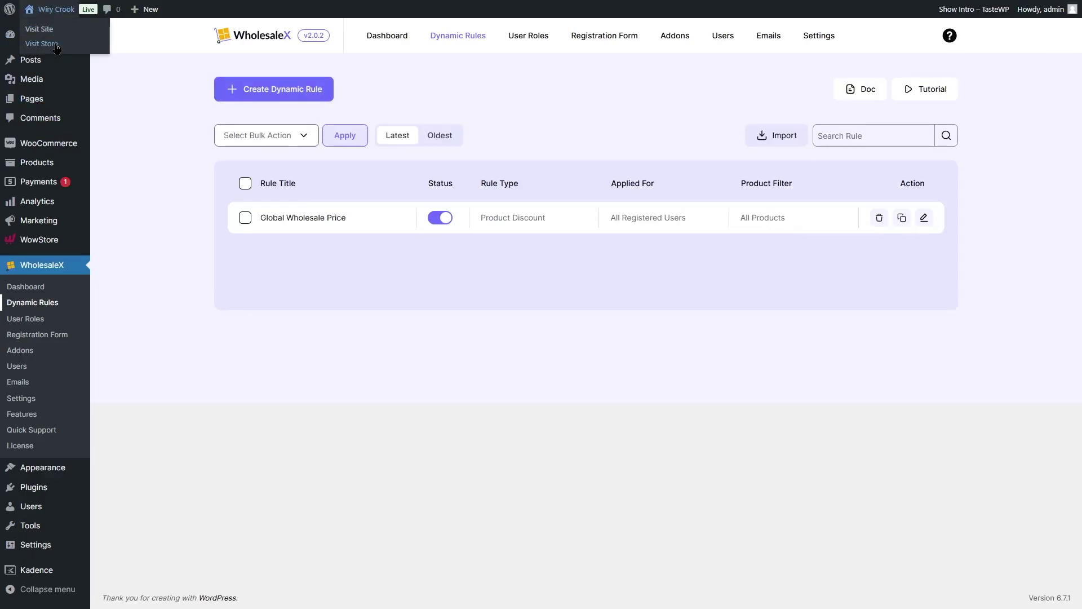
{"action": "scroll", "coordinate": [109, 334], "scroll_direction": "down", "scroll_amount": 4}
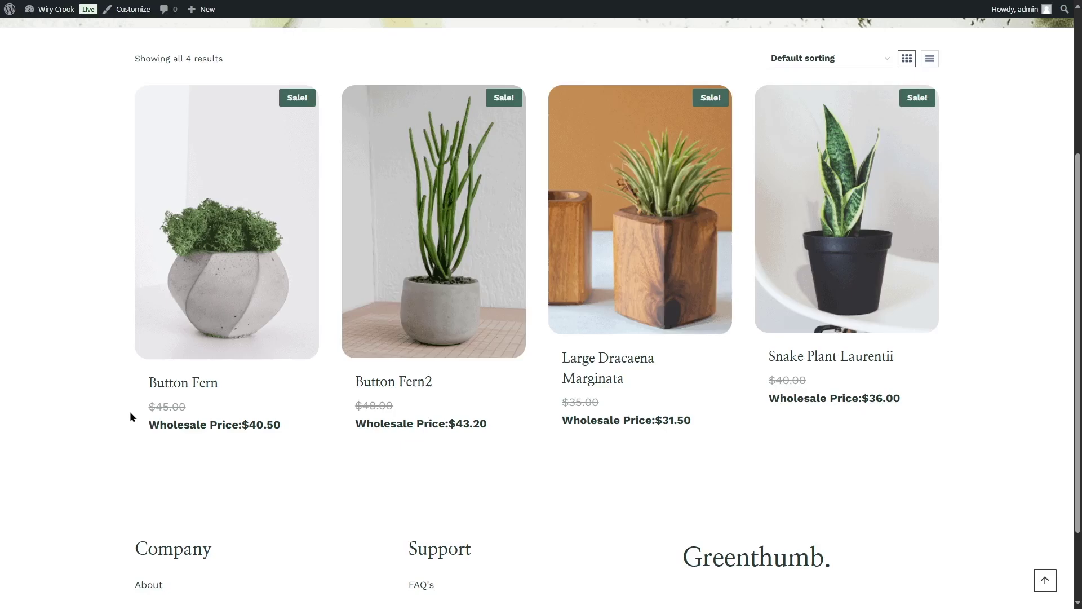
{"action": "mouse_move", "coordinate": [221, 431]}
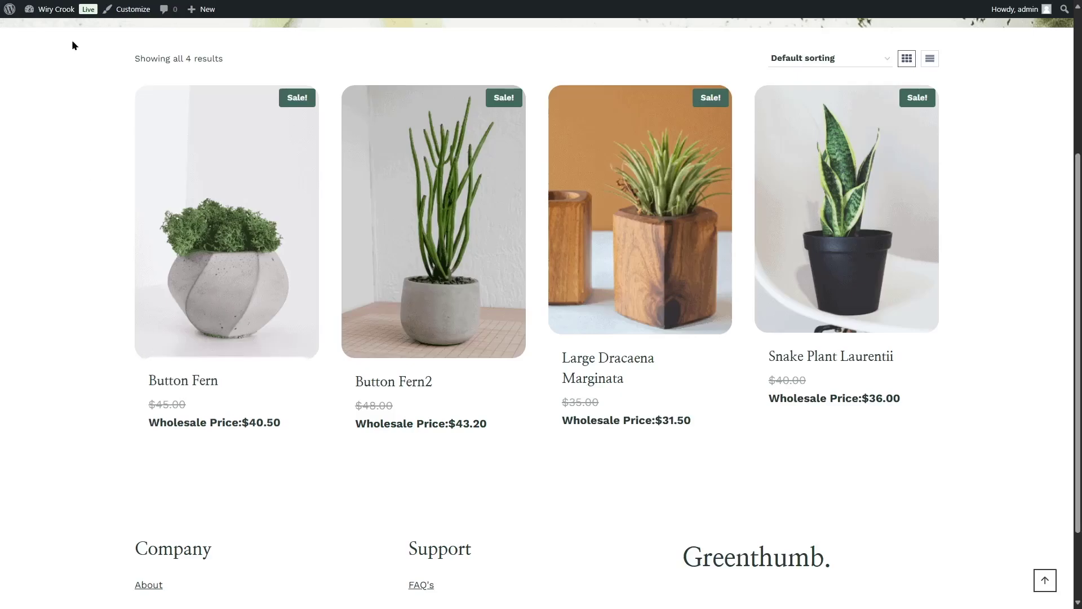
- Return to the admin dashboard and open the Price section of the WholesaleX settings
{"action": "mouse_move", "coordinate": [72, 37]}
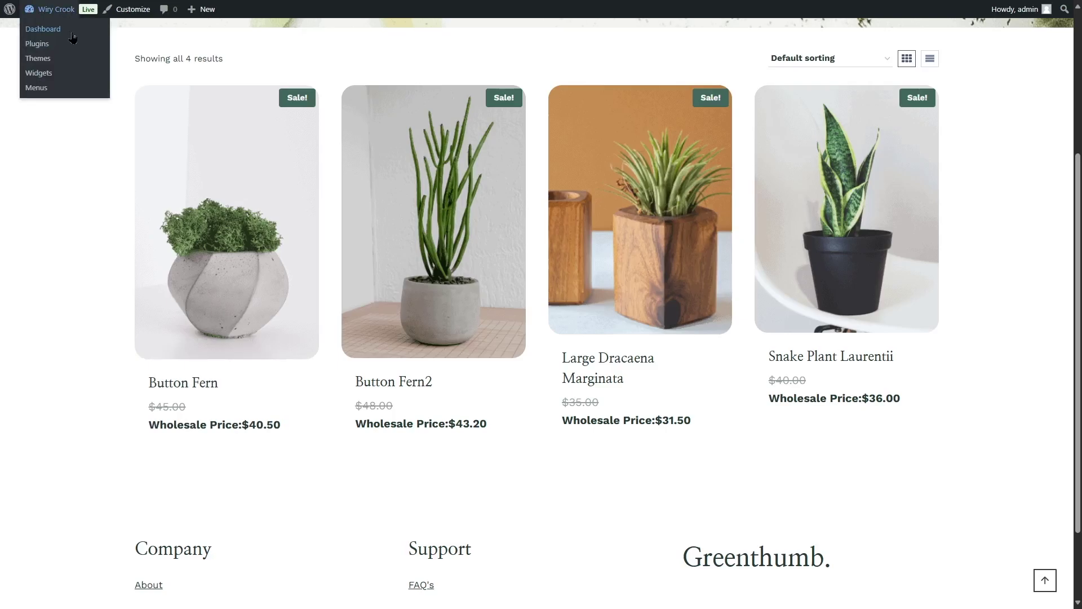
{"action": "left_click", "coordinate": [71, 32]}
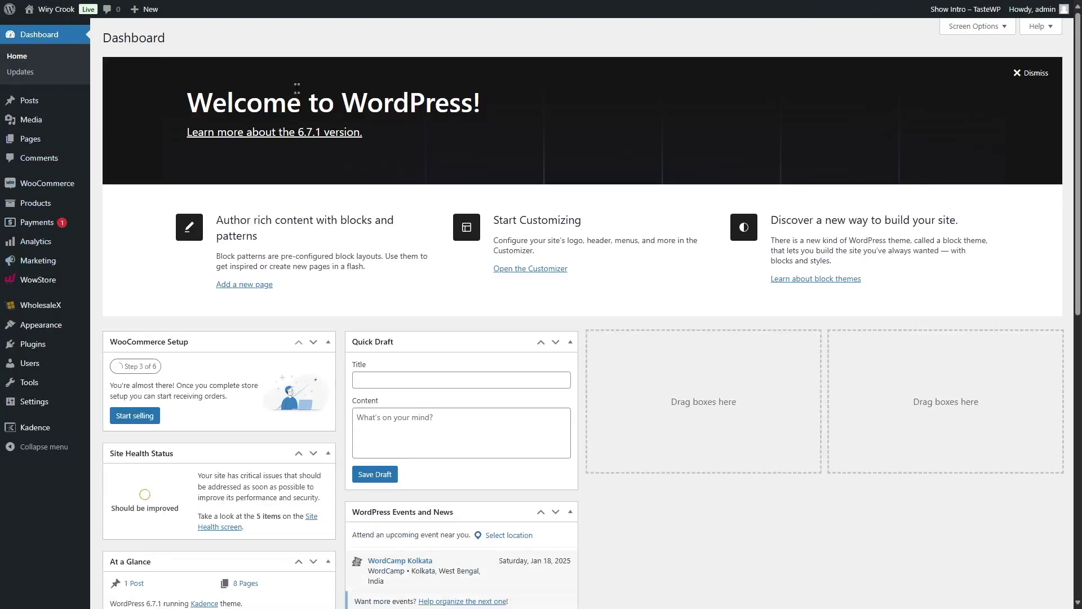
{"action": "mouse_move", "coordinate": [61, 327]}
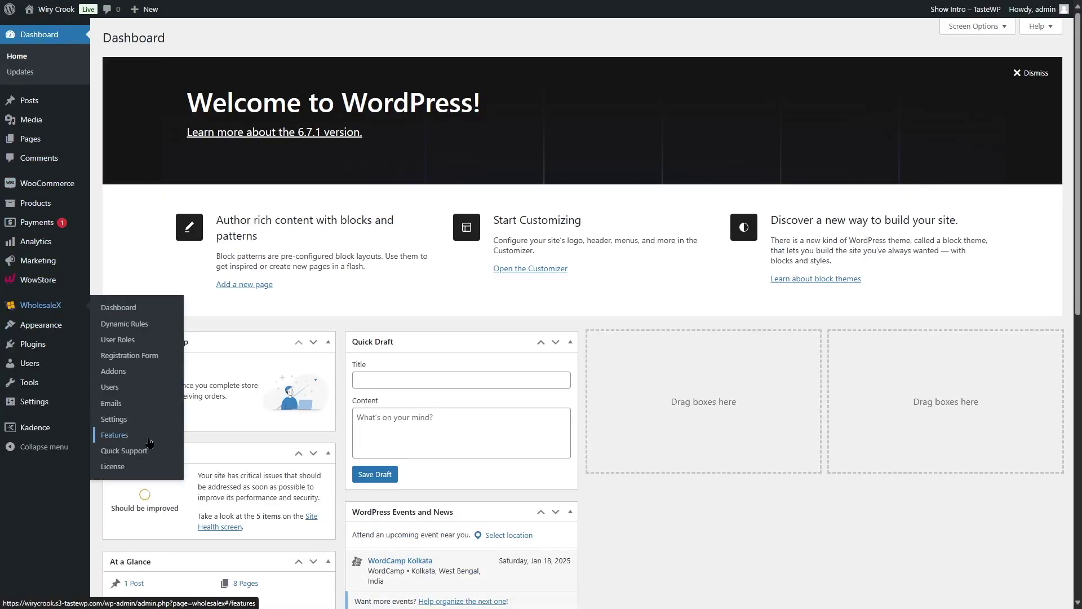
{"action": "left_click", "coordinate": [114, 420]}
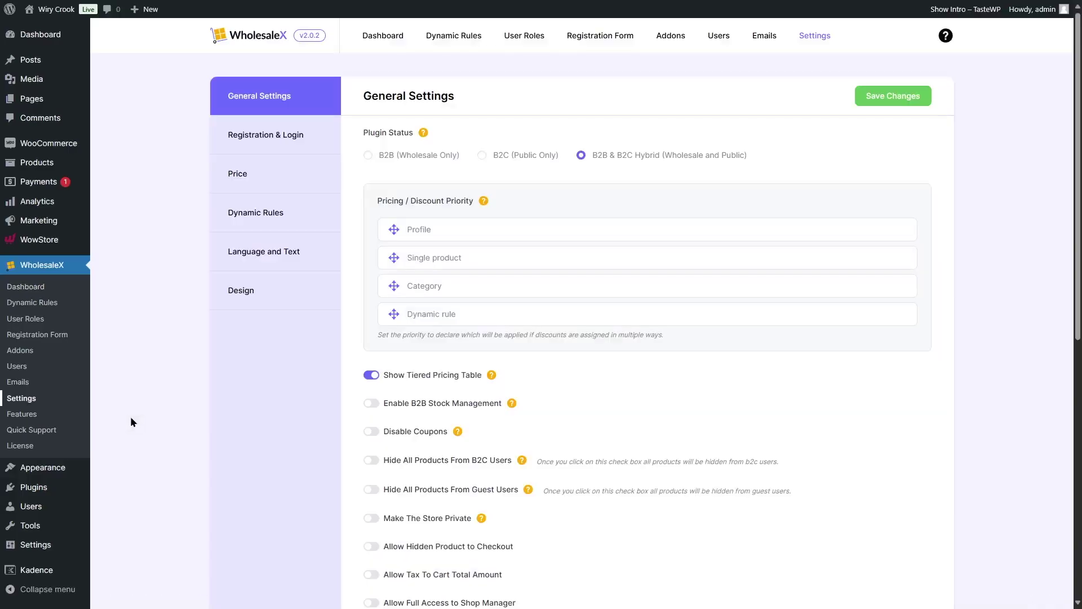
{"action": "left_click", "coordinate": [245, 185]}
{"action": "scroll", "coordinate": [248, 227], "scroll_direction": "down", "scroll_amount": 3}
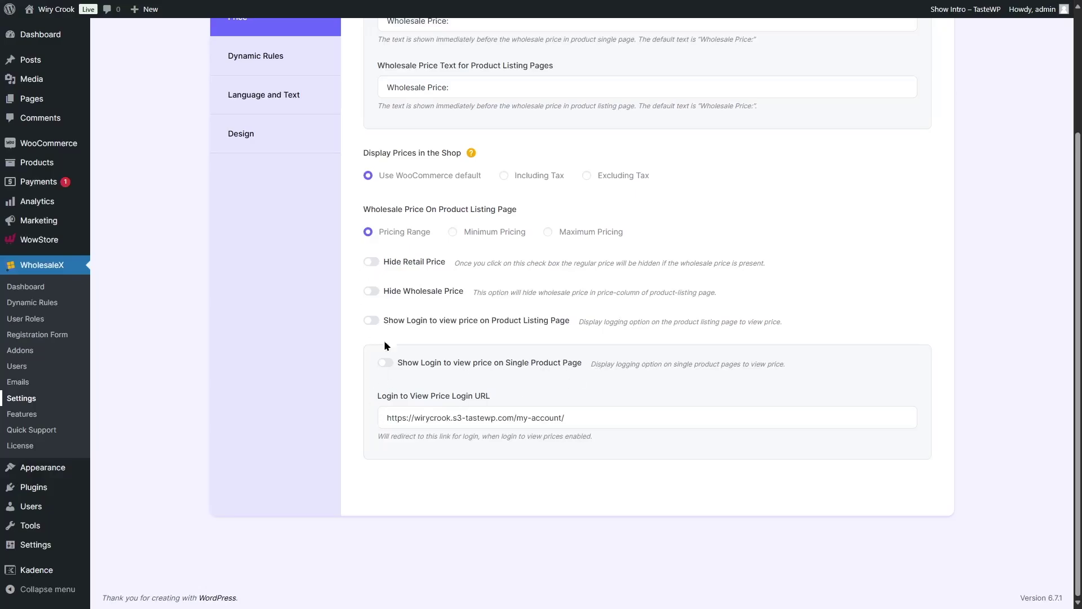
- Enable Hide Retail Price, save the settings, and check the product prices in the store
{"action": "left_click", "coordinate": [371, 262]}
{"action": "scroll", "coordinate": [423, 357], "scroll_direction": "up", "scroll_amount": 3}
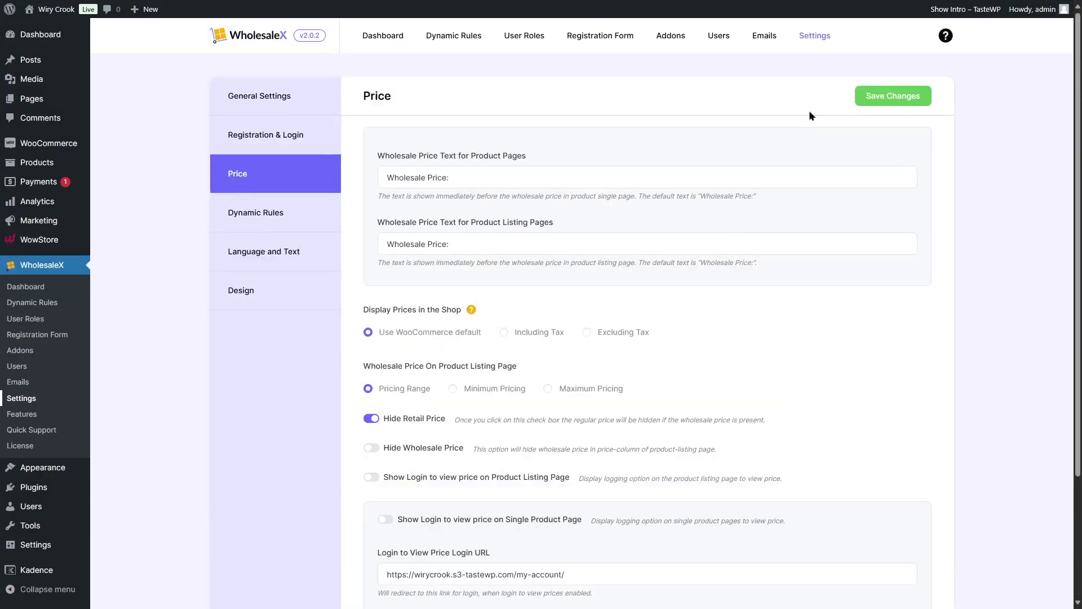
{"action": "left_click", "coordinate": [886, 99]}
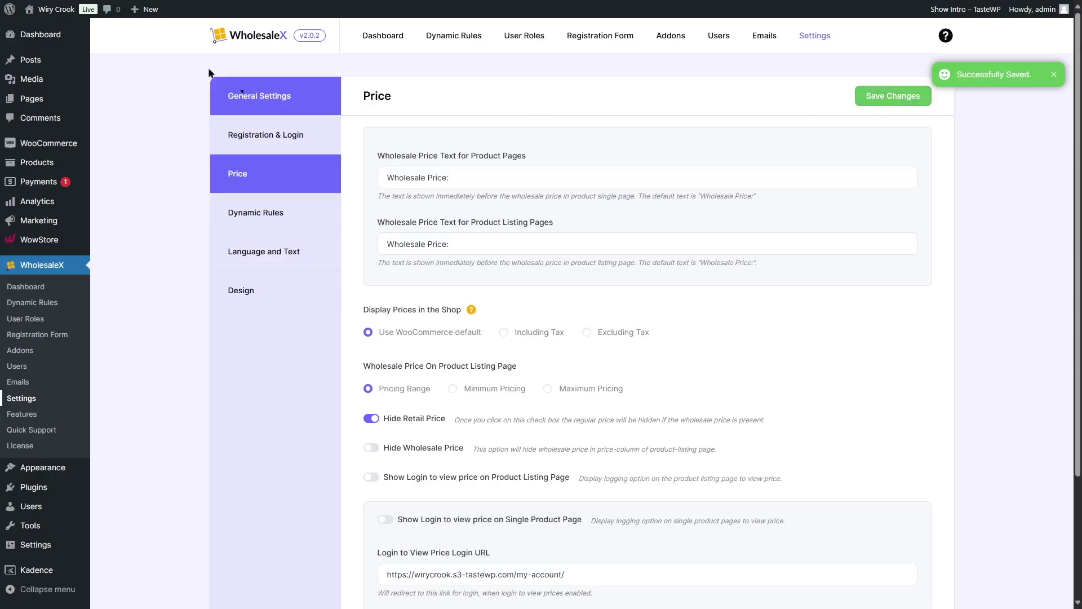
{"action": "mouse_move", "coordinate": [56, 9]}
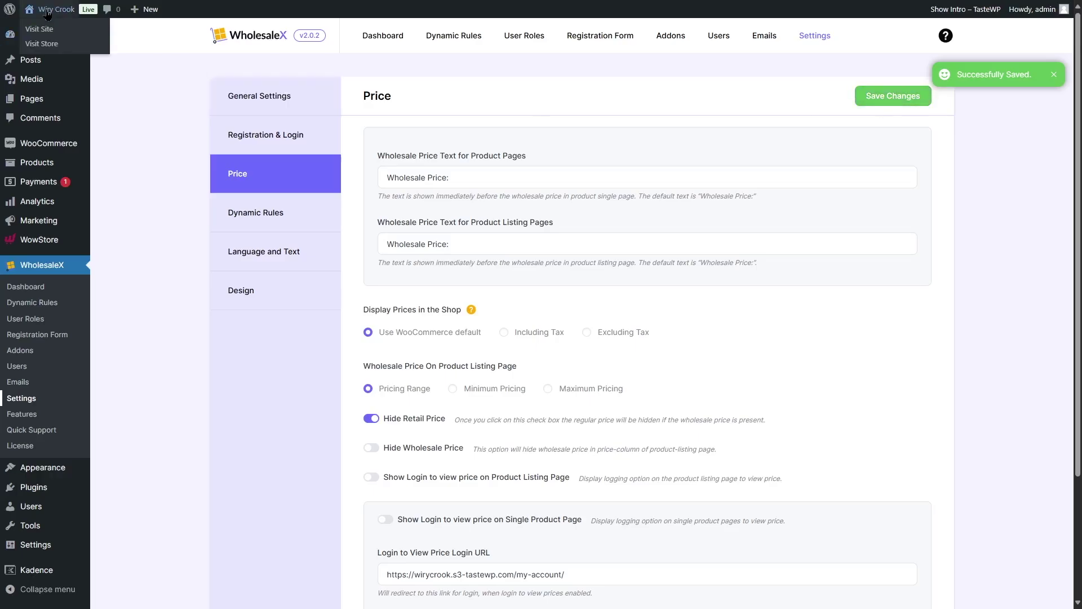
{"action": "left_click", "coordinate": [42, 44]}
{"action": "scroll", "coordinate": [122, 172], "scroll_direction": "down", "scroll_amount": 3}
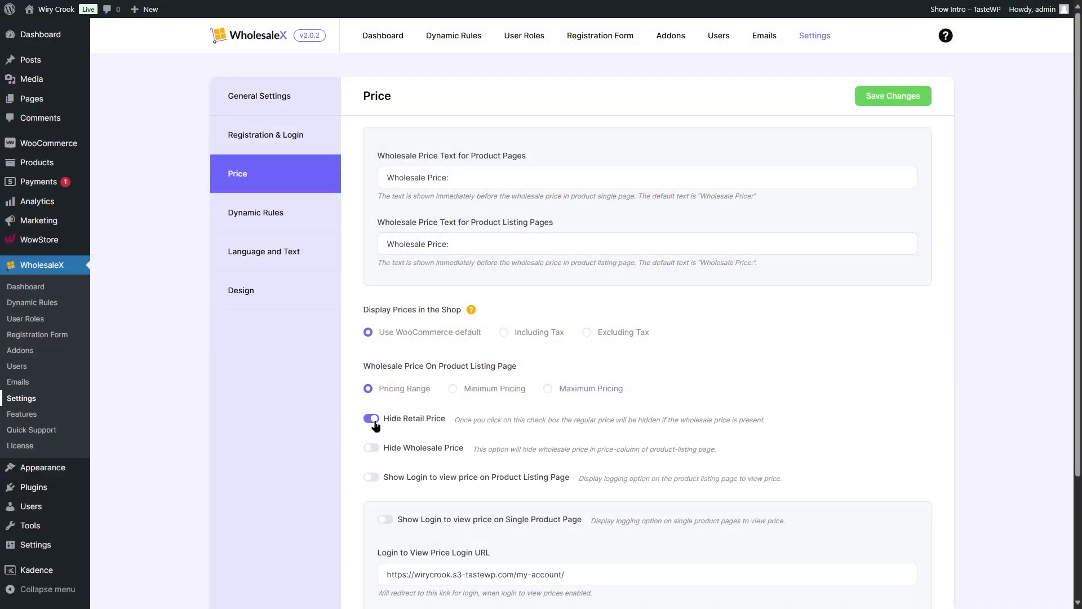
- Replace Hide Retail Price with Hide Wholesale Price, save the settings, and check the store's product listing
{"action": "left_click", "coordinate": [371, 418]}
{"action": "left_click", "coordinate": [373, 449]}
{"action": "left_click", "coordinate": [874, 98]}
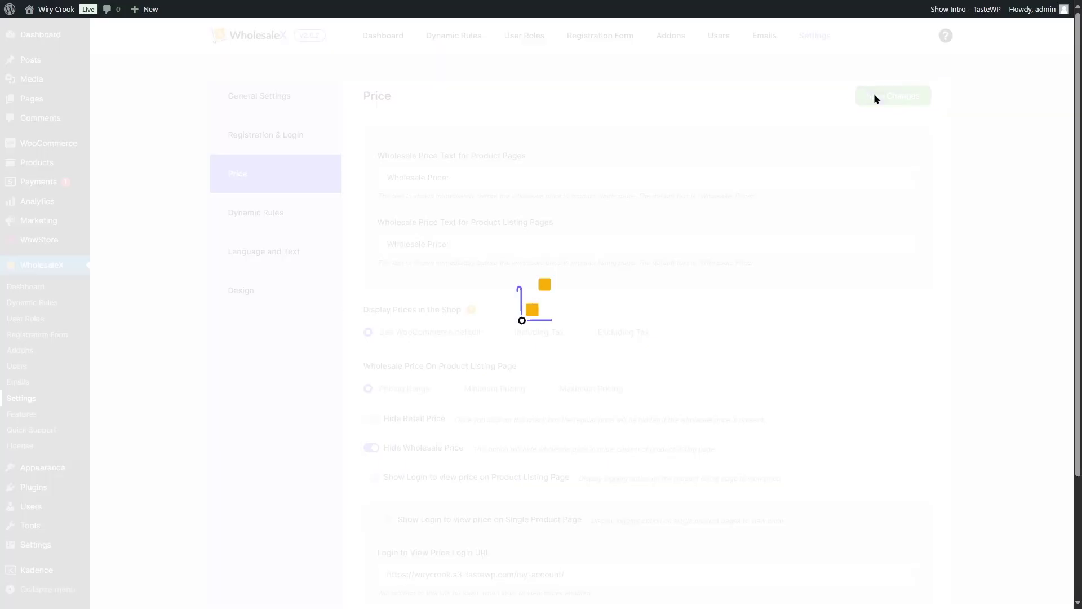
{"action": "mouse_move", "coordinate": [56, 9]}
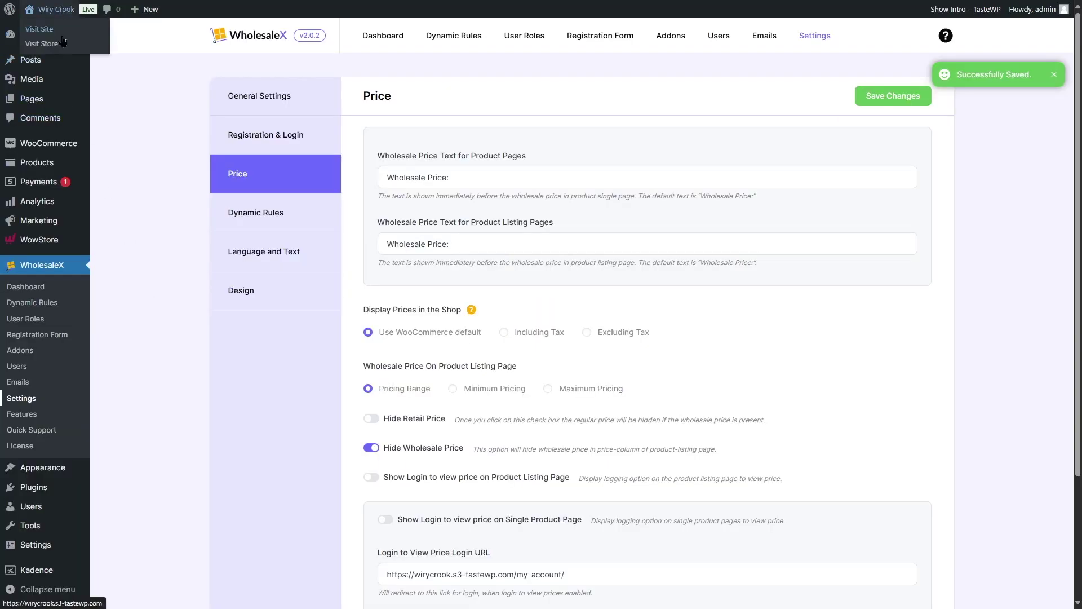
{"action": "left_click", "coordinate": [62, 44]}
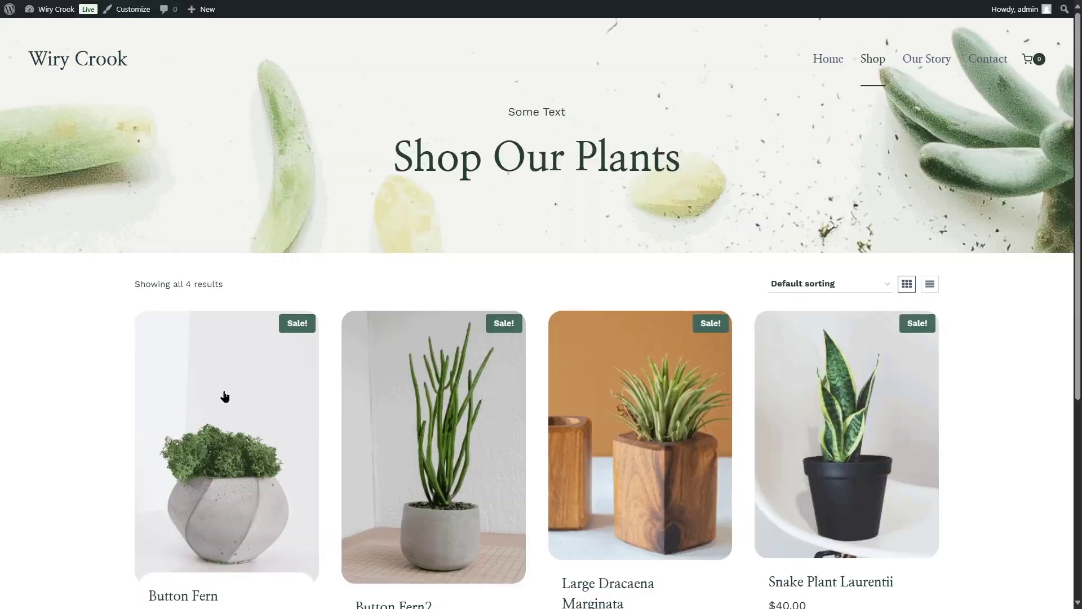
{"action": "scroll", "coordinate": [222, 394], "scroll_direction": "down", "scroll_amount": 3}
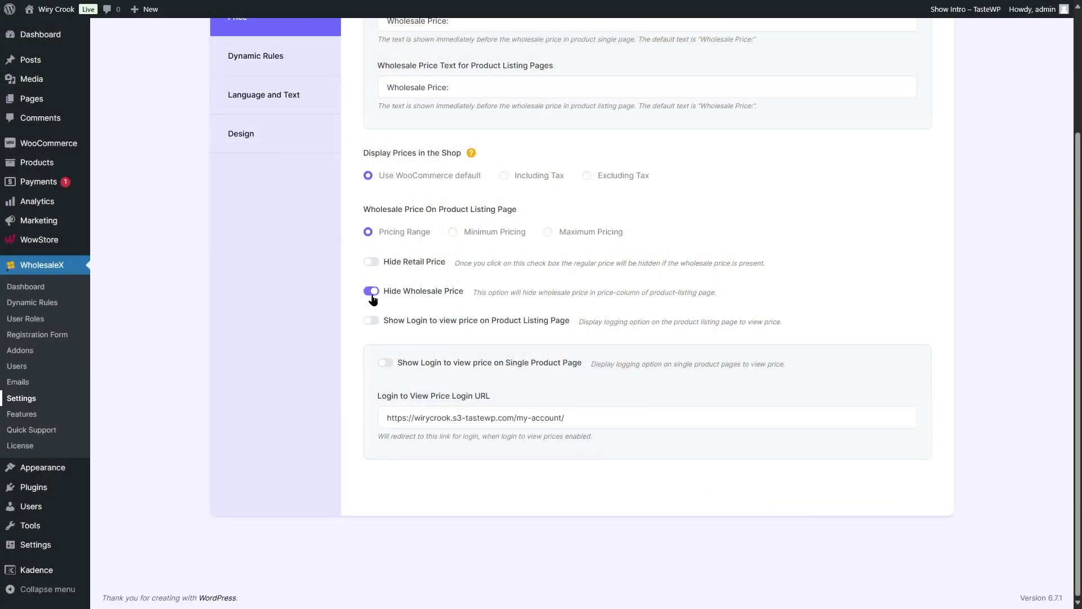
- Disable Hide Wholesale Price, enable Show Login to view price on Product Listing Page, and save the settings
{"action": "left_click", "coordinate": [372, 292]}
{"action": "left_click", "coordinate": [367, 322]}
{"action": "scroll", "coordinate": [903, 327], "scroll_direction": "up", "scroll_amount": 3}
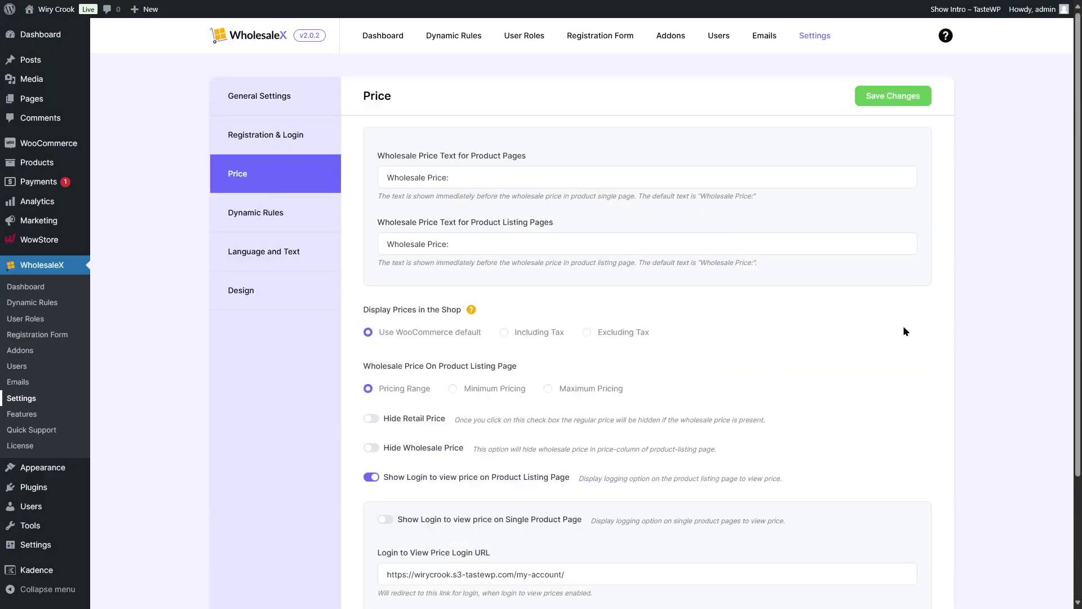
{"action": "left_click", "coordinate": [893, 95]}
- View the shop page as a logged-out visitor and check how the product prices are displayed
{"action": "scroll", "coordinate": [258, 329], "scroll_direction": "down", "scroll_amount": 3}
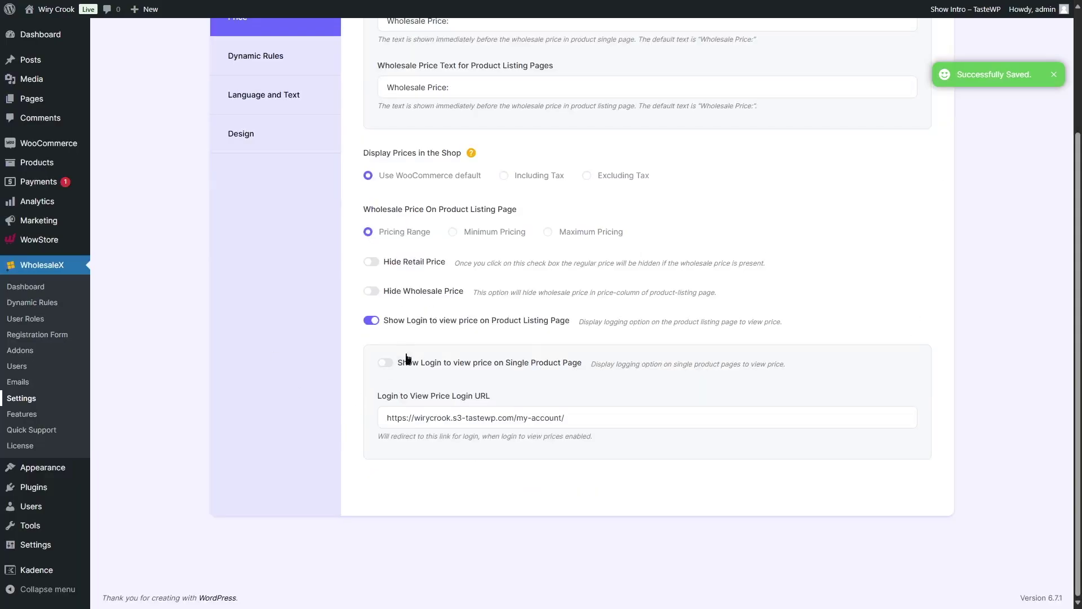
{"action": "mouse_move", "coordinate": [1032, 10]}
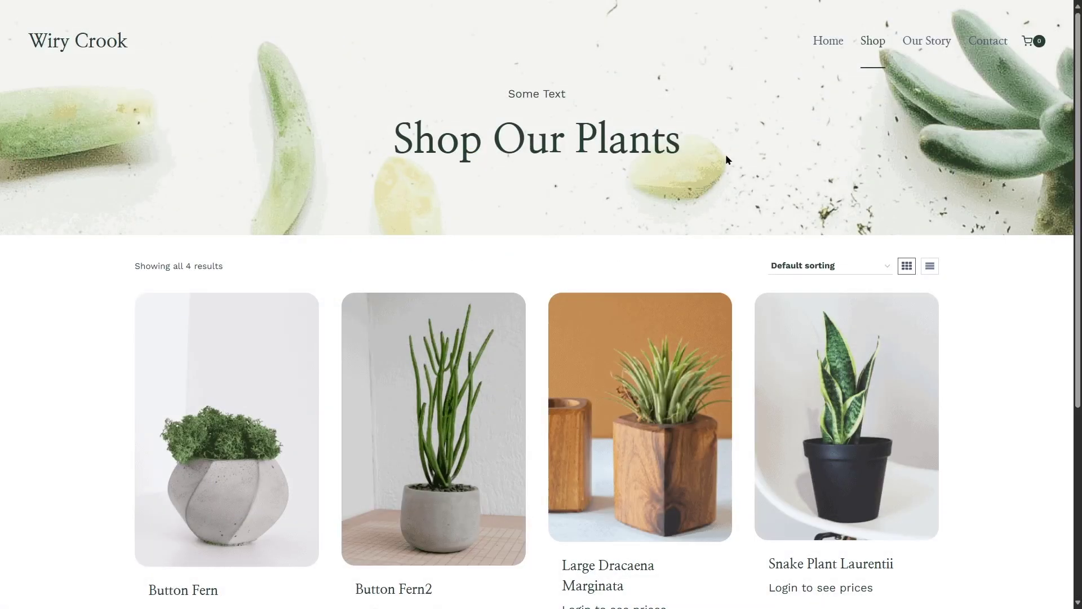
{"action": "scroll", "coordinate": [386, 227], "scroll_direction": "down", "scroll_amount": 3}
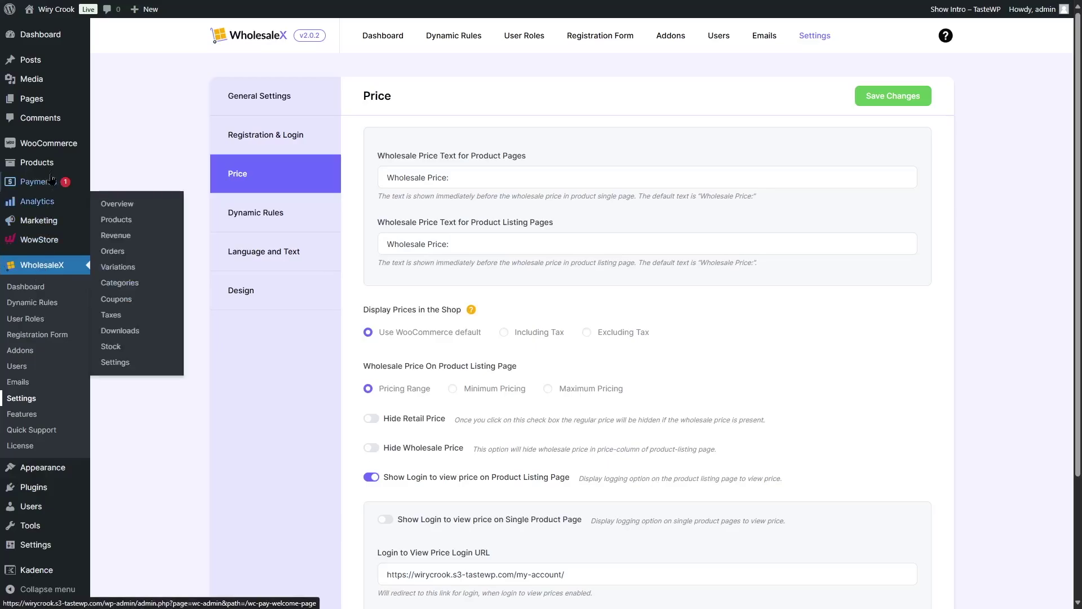
- Open the Button Fern product for editing from the full product list and go to its general product data
{"action": "mouse_move", "coordinate": [51, 168]}
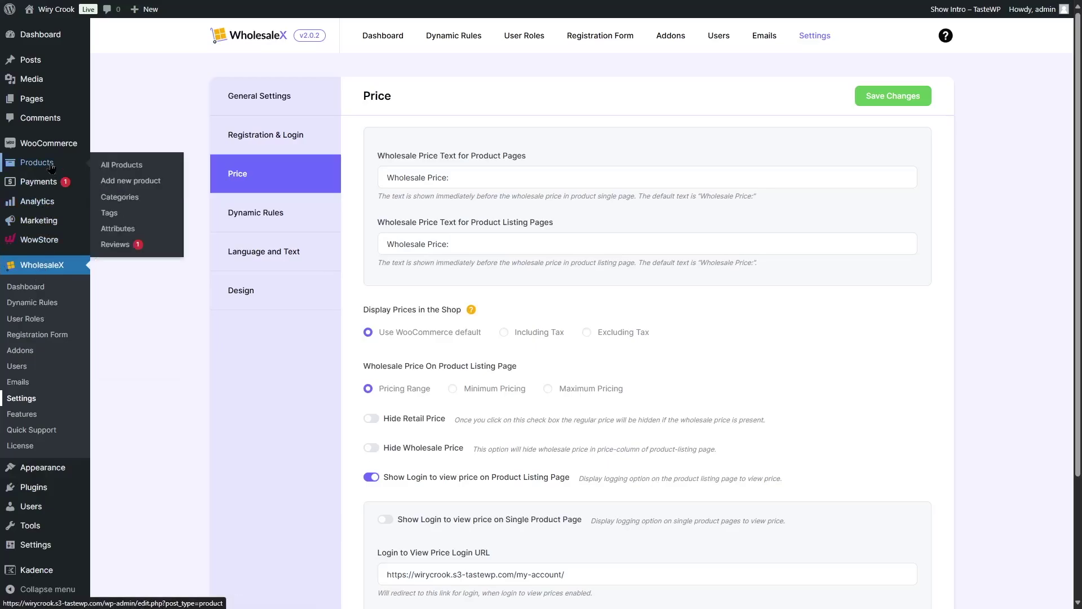
{"action": "left_click", "coordinate": [150, 183]}
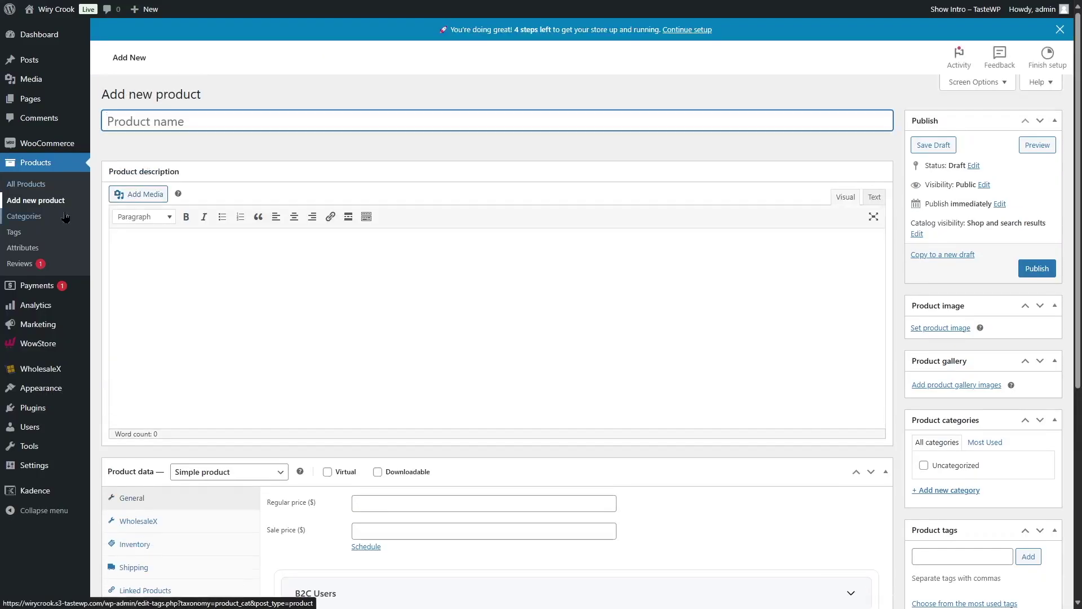
{"action": "left_click", "coordinate": [44, 193]}
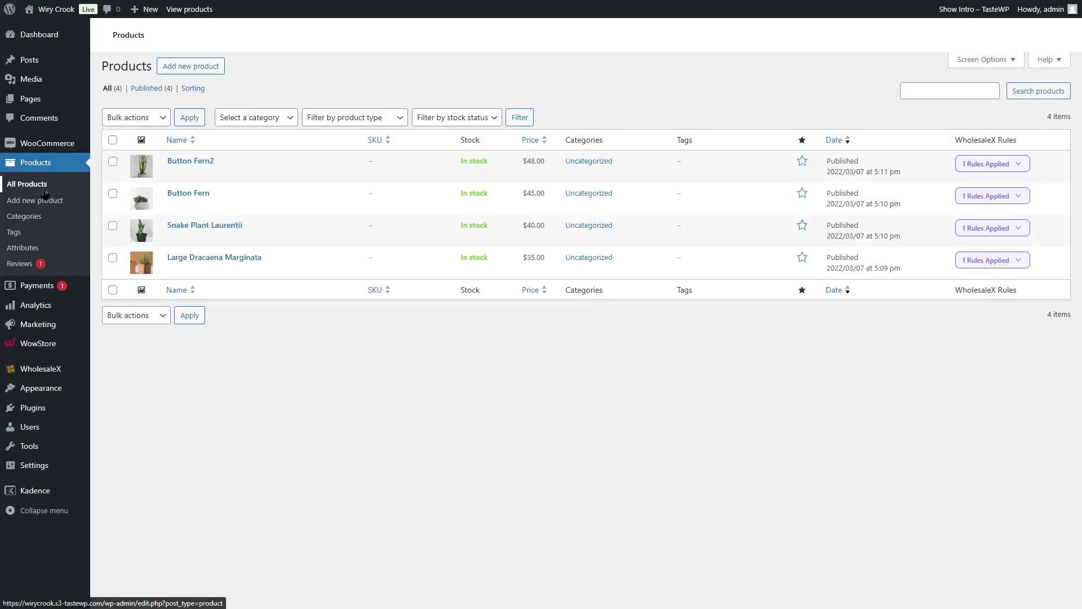
{"action": "mouse_move", "coordinate": [217, 188]}
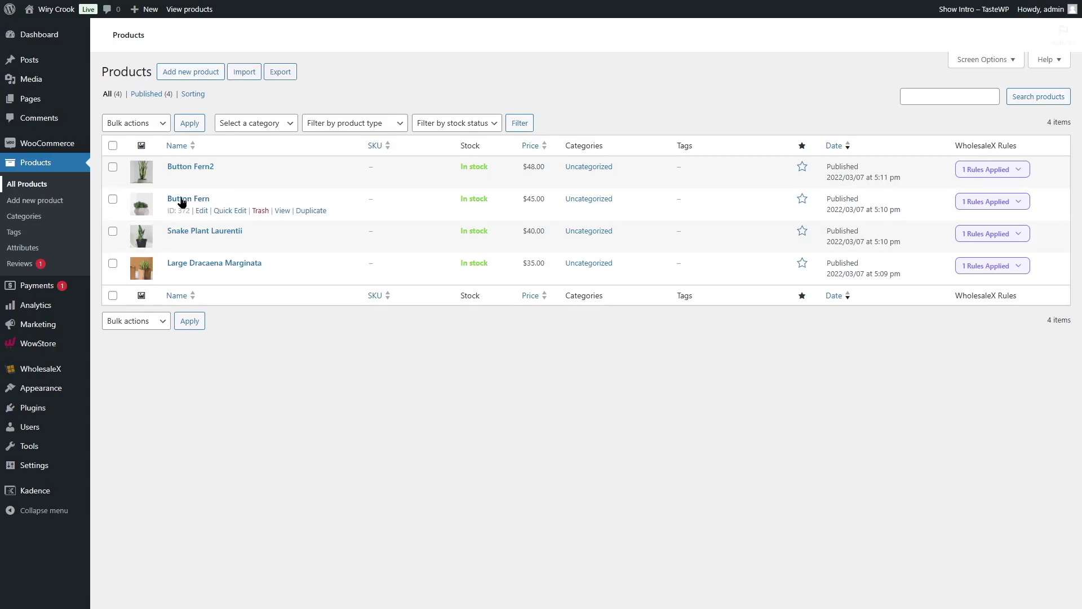
{"action": "left_click", "coordinate": [201, 211]}
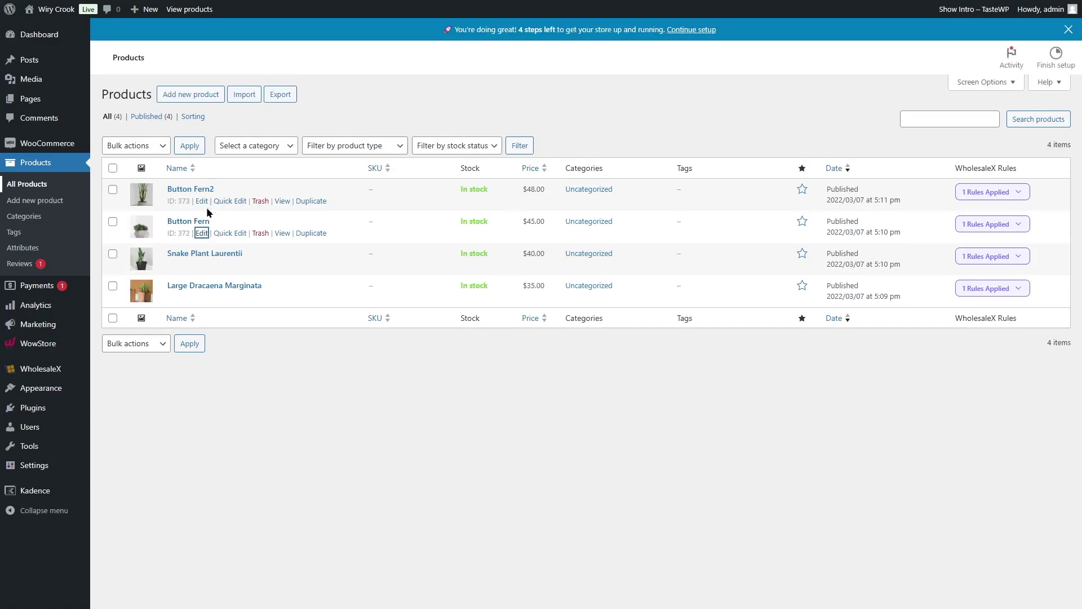
{"action": "scroll", "coordinate": [381, 497], "scroll_direction": "down", "scroll_amount": 10}
{"action": "scroll", "coordinate": [381, 498], "scroll_direction": "up", "scroll_amount": 10}
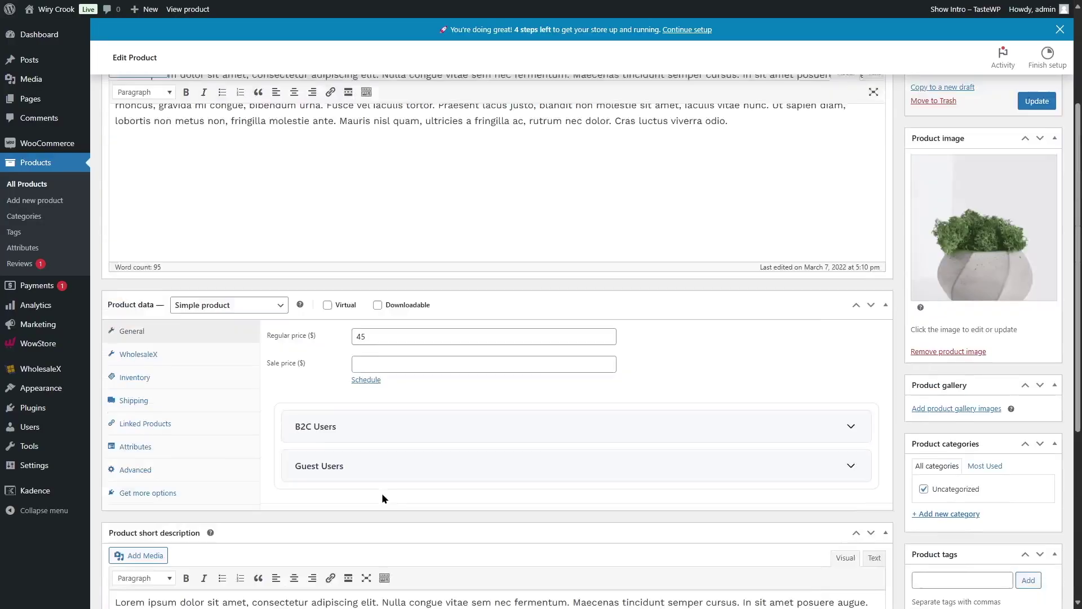
{"action": "scroll", "coordinate": [381, 497], "scroll_direction": "down", "scroll_amount": 5}
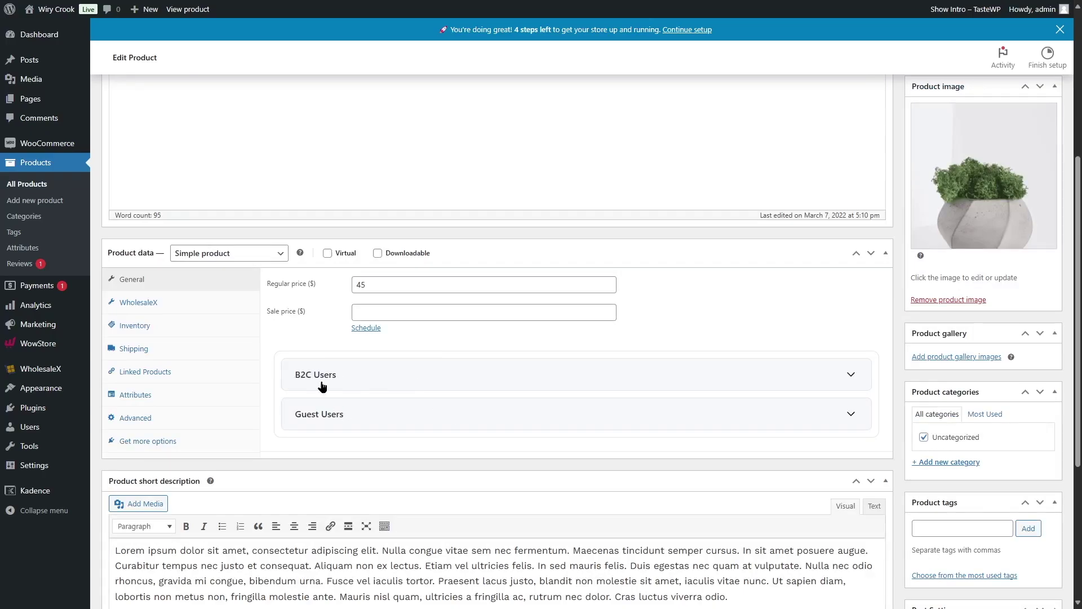
- Add a B2C Users price tier with Discount Percentage, a price value of 42 and a minimum quantity of 10
{"action": "mouse_move", "coordinate": [52, 375]}
{"action": "left_click", "coordinate": [851, 379]}
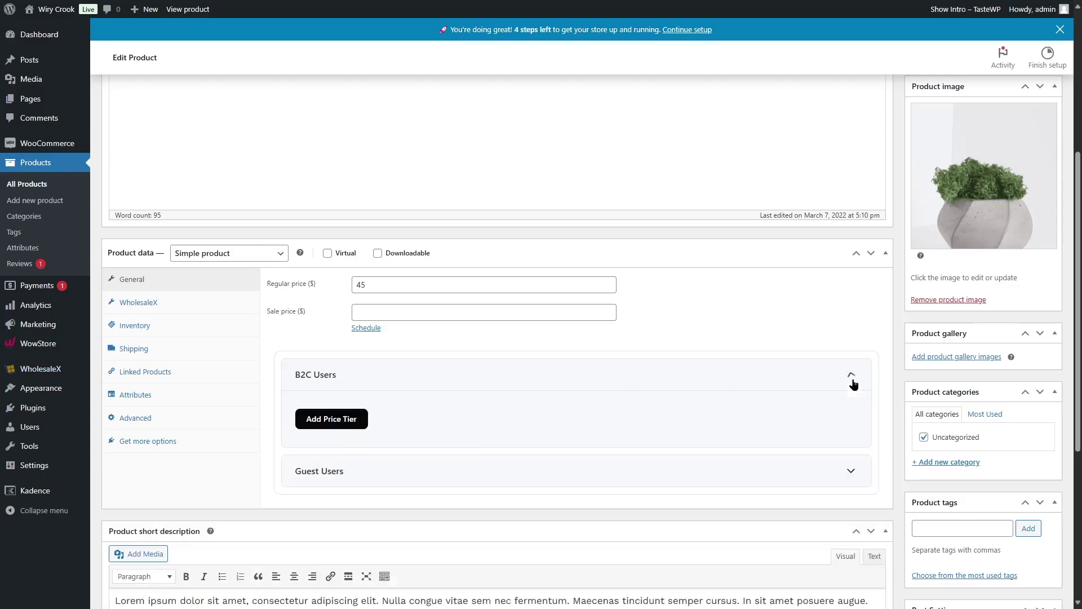
{"action": "left_click", "coordinate": [335, 420]}
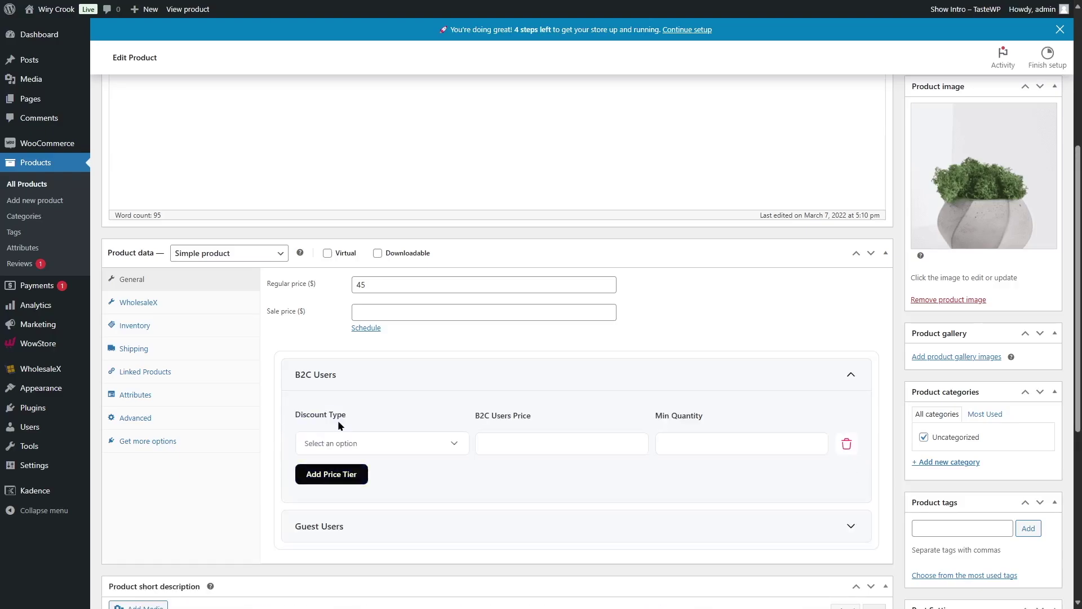
{"action": "left_click", "coordinate": [396, 444]}
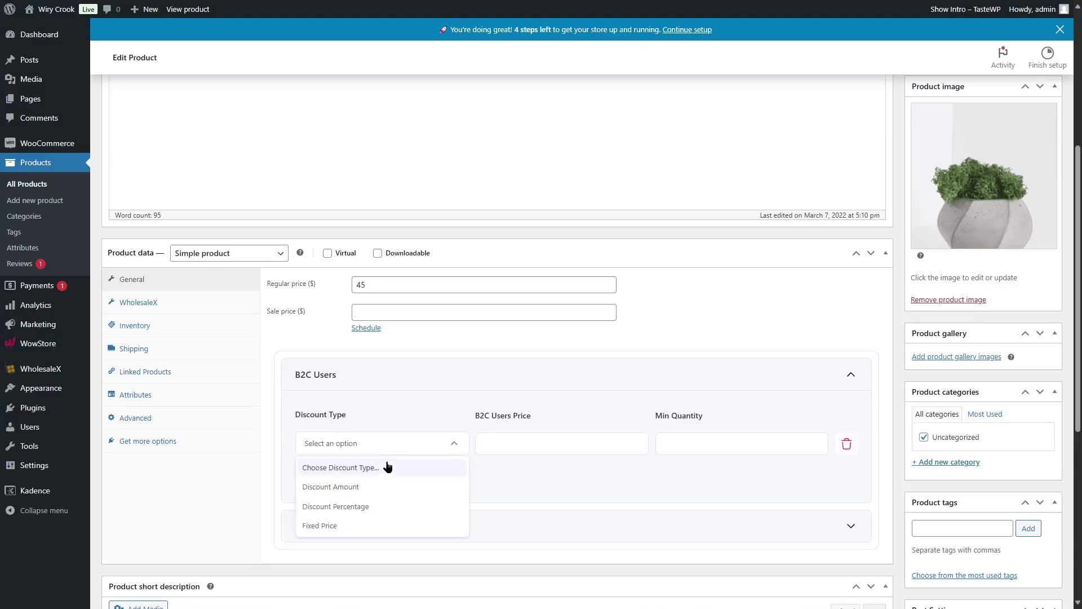
{"action": "left_click", "coordinate": [338, 507]}
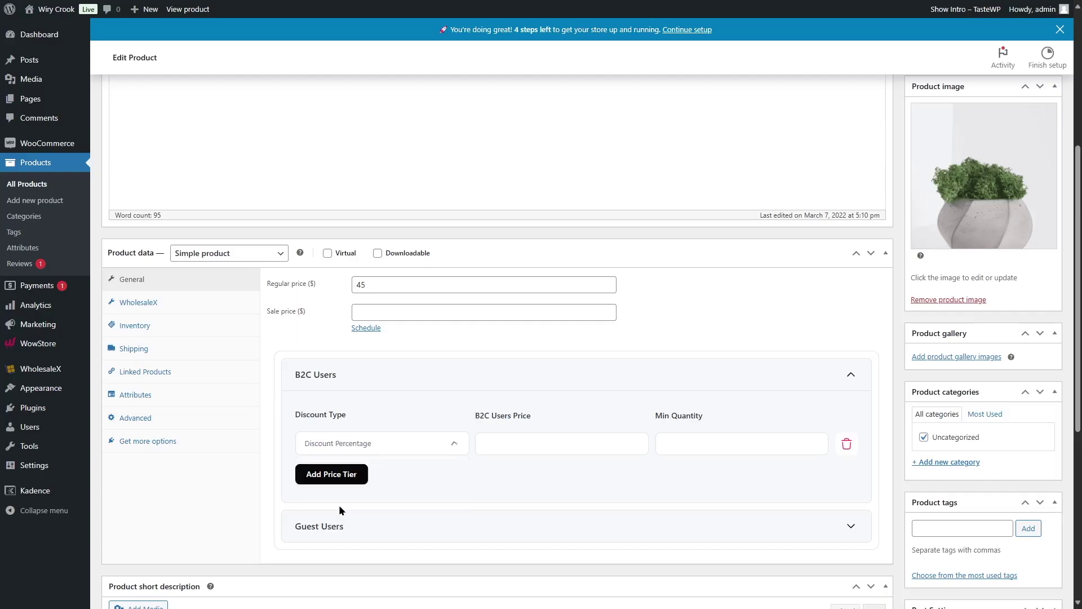
{"action": "left_click", "coordinate": [551, 444]}
{"action": "type", "text": "42"}
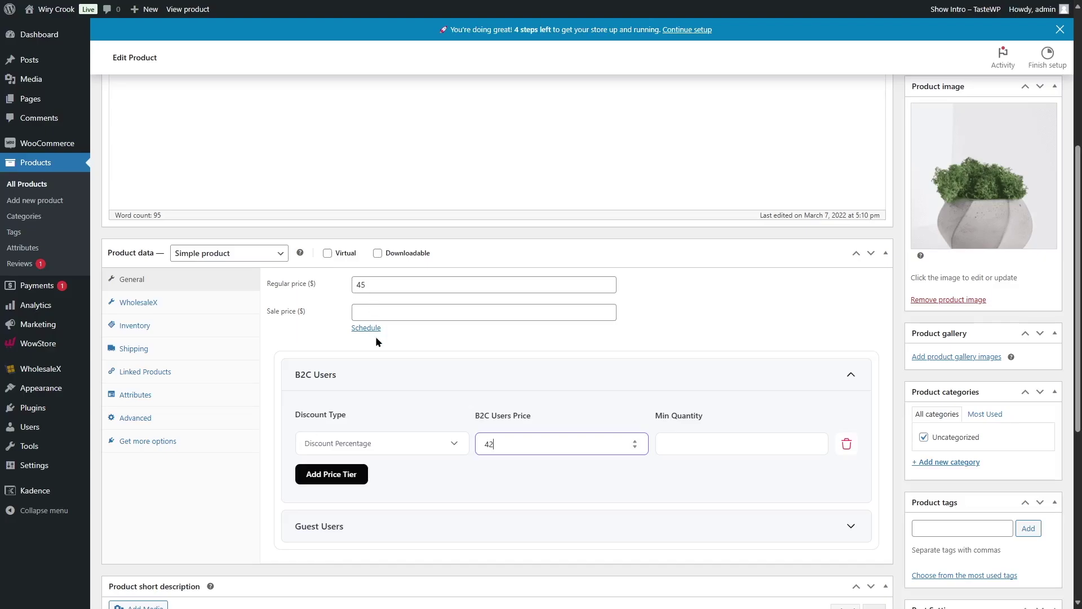
{"action": "left_click", "coordinate": [681, 440]}
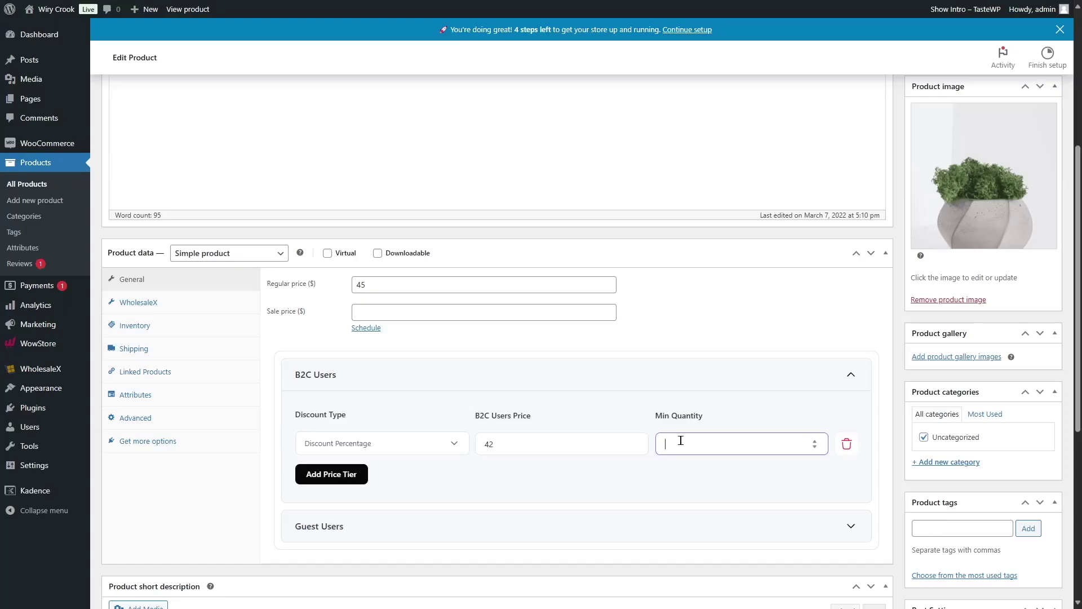
- Add a second B2C Users price tier with Discount Percentage, a price value of 40 and a minimum quantity of 20
{"action": "left_click", "coordinate": [350, 474]}
{"action": "left_click", "coordinate": [391, 476]}
{"action": "left_click", "coordinate": [367, 543]}
{"action": "left_click", "coordinate": [537, 477]}
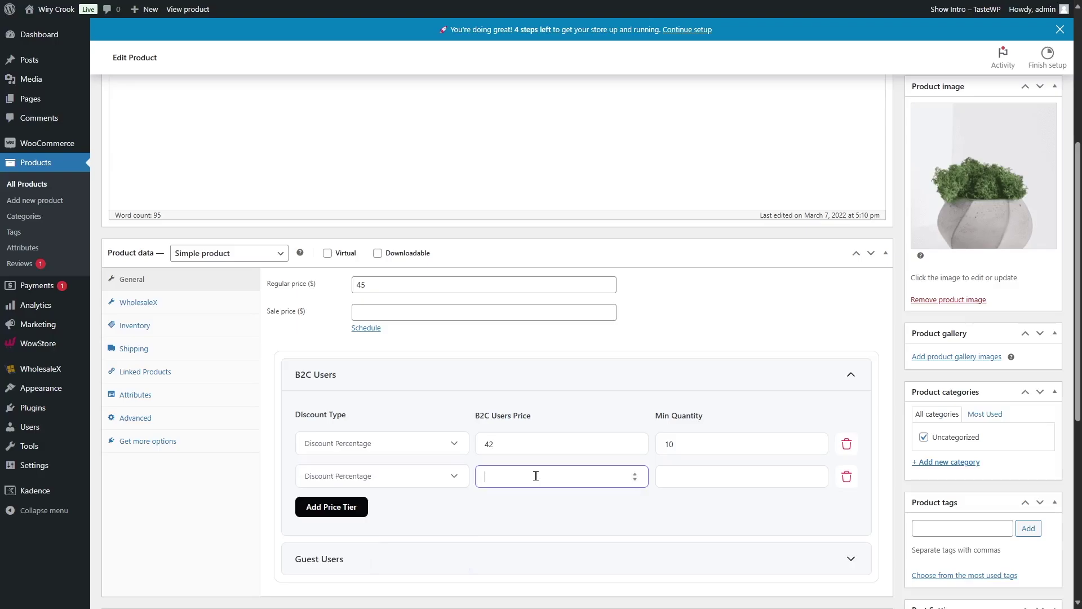
{"action": "left_click", "coordinate": [712, 473]}
{"action": "type", "text": "20"}
- Add a third B2C Users price tier with Discount Percentage, a price value of 38 and a minimum quantity of 30
{"action": "left_click", "coordinate": [361, 511]}
{"action": "left_click", "coordinate": [364, 513]}
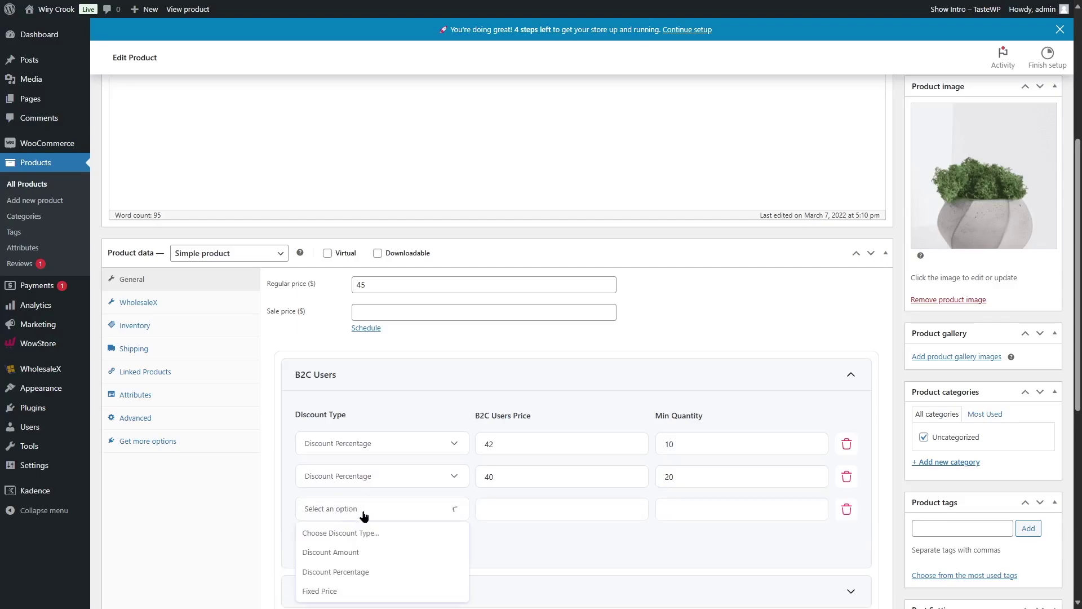
{"action": "left_click", "coordinate": [375, 572]}
{"action": "left_click", "coordinate": [523, 512]}
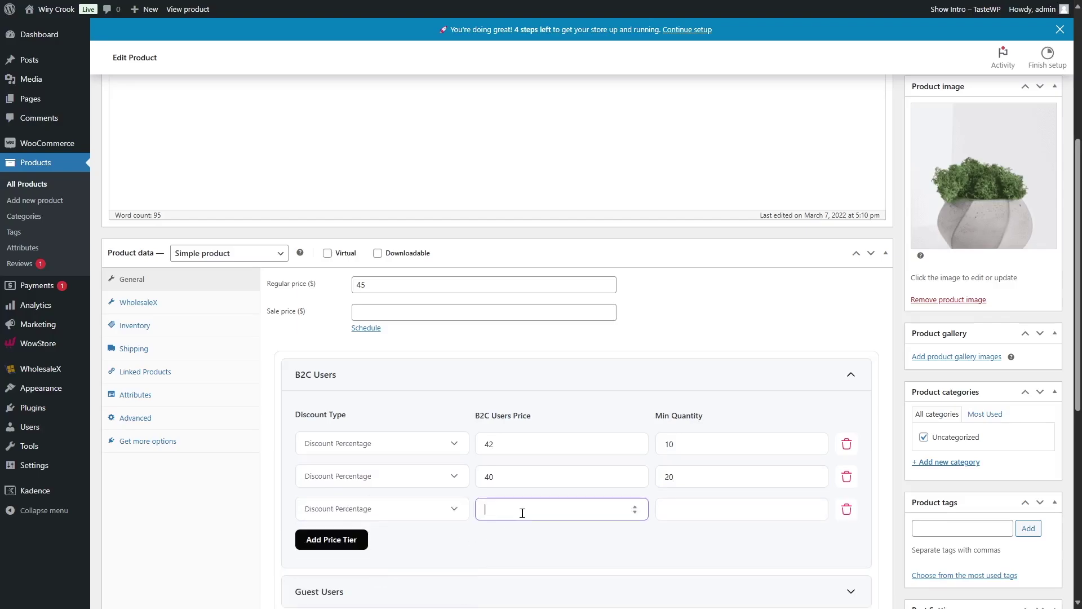
{"action": "left_click", "coordinate": [700, 513]}
{"action": "type", "text": "30"}
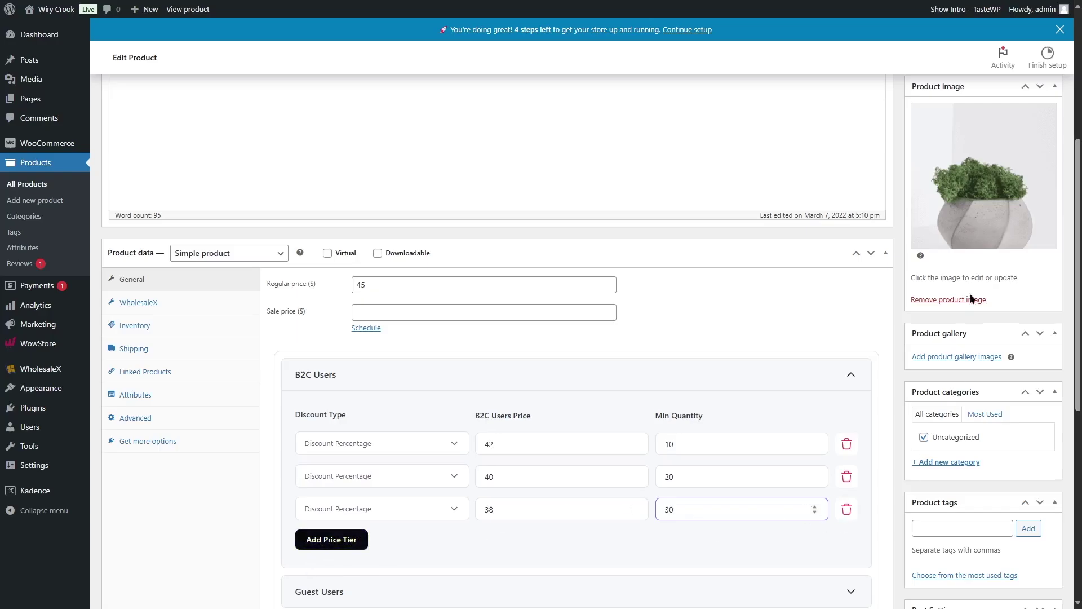
- Update the Button Fern product and expand its B2C Users pricing to review the saved tiers
{"action": "scroll", "coordinate": [974, 299], "scroll_direction": "up", "scroll_amount": 4}
{"action": "left_click", "coordinate": [1037, 274]}
{"action": "scroll", "coordinate": [789, 361], "scroll_direction": "down", "scroll_amount": 3}
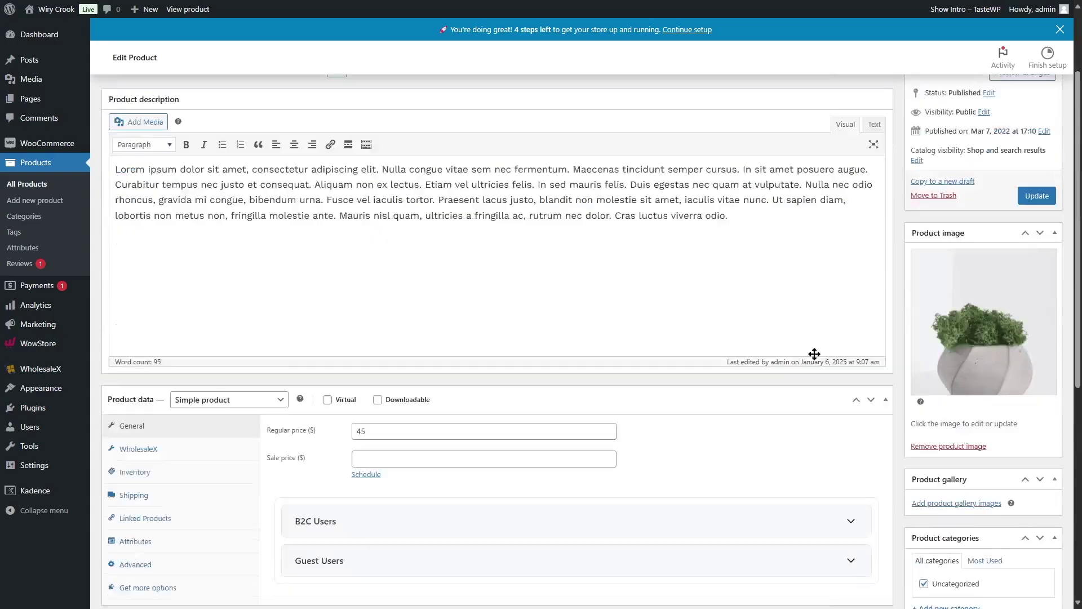
{"action": "left_click", "coordinate": [846, 408]}
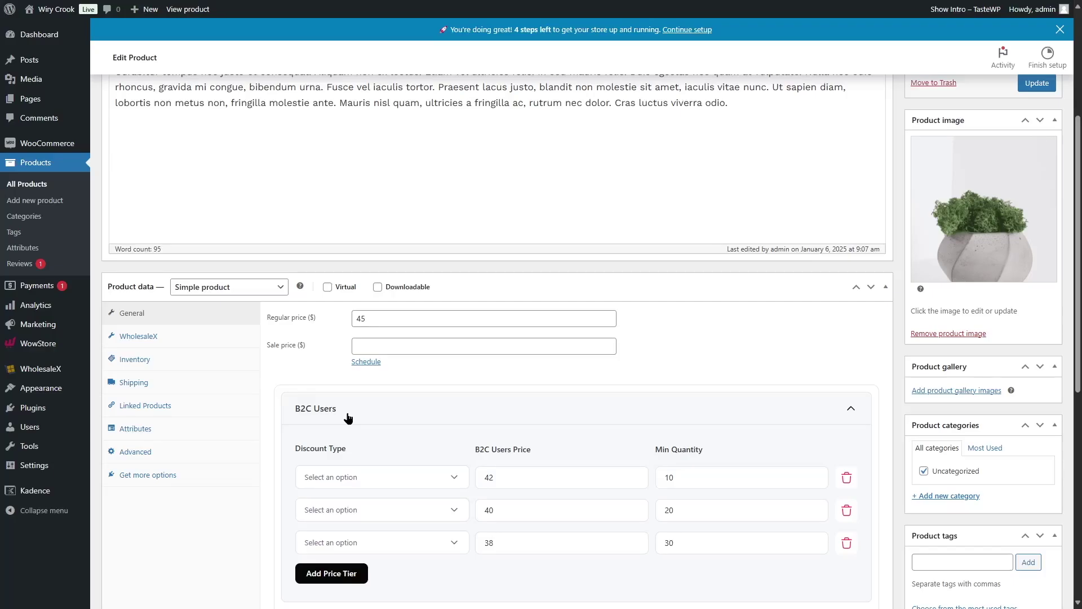
{"action": "scroll", "coordinate": [348, 417], "scroll_direction": "up", "scroll_amount": 4}
- Open the WholesaleX registration form builder and enable the form title and the login form
{"action": "mouse_move", "coordinate": [54, 369]}
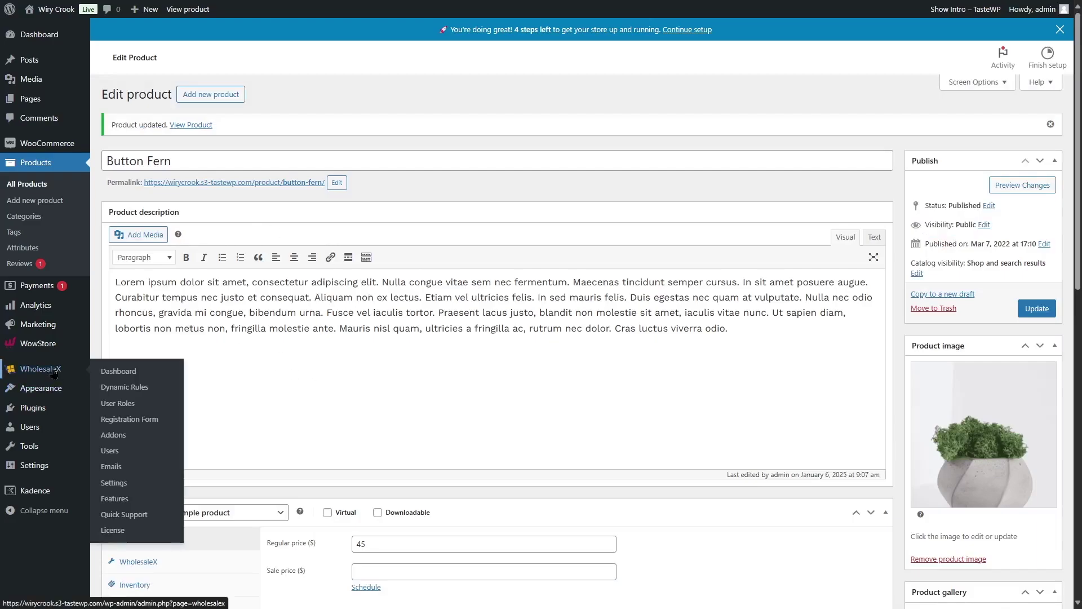
{"action": "left_click", "coordinate": [144, 419]}
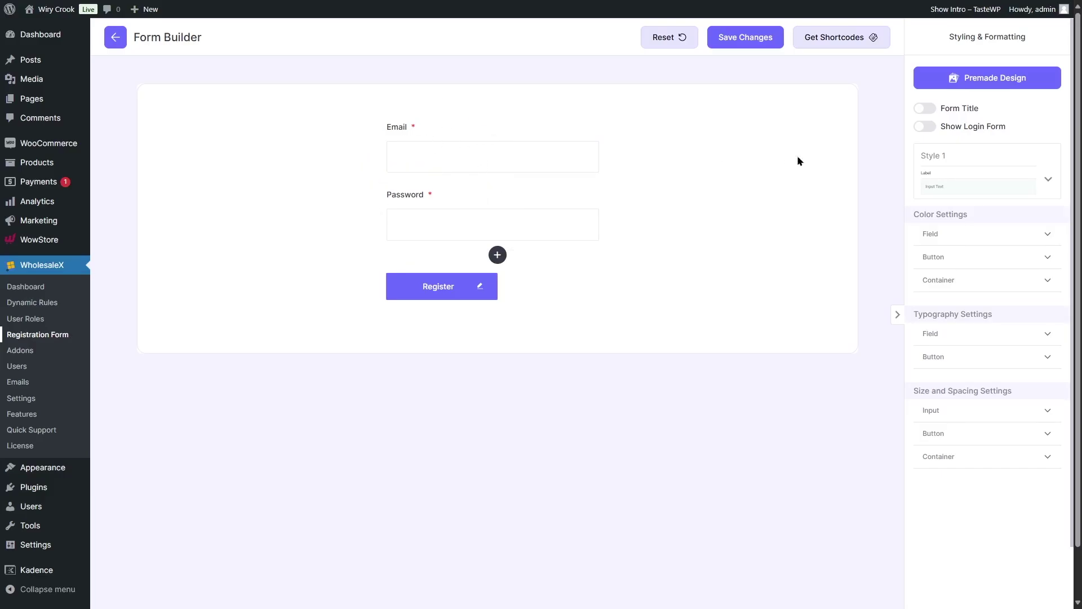
{"action": "left_click", "coordinate": [926, 108]}
{"action": "left_click", "coordinate": [925, 127]}
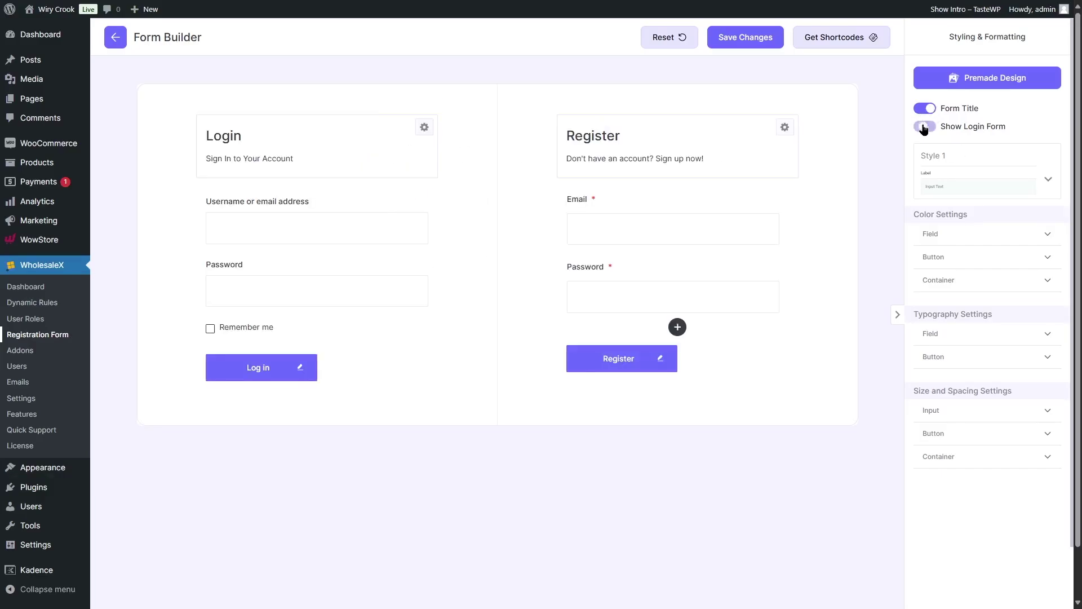
- Try Style 2 and Style 3 on the login and registration forms and return to Style 1
{"action": "left_click", "coordinate": [1048, 180]}
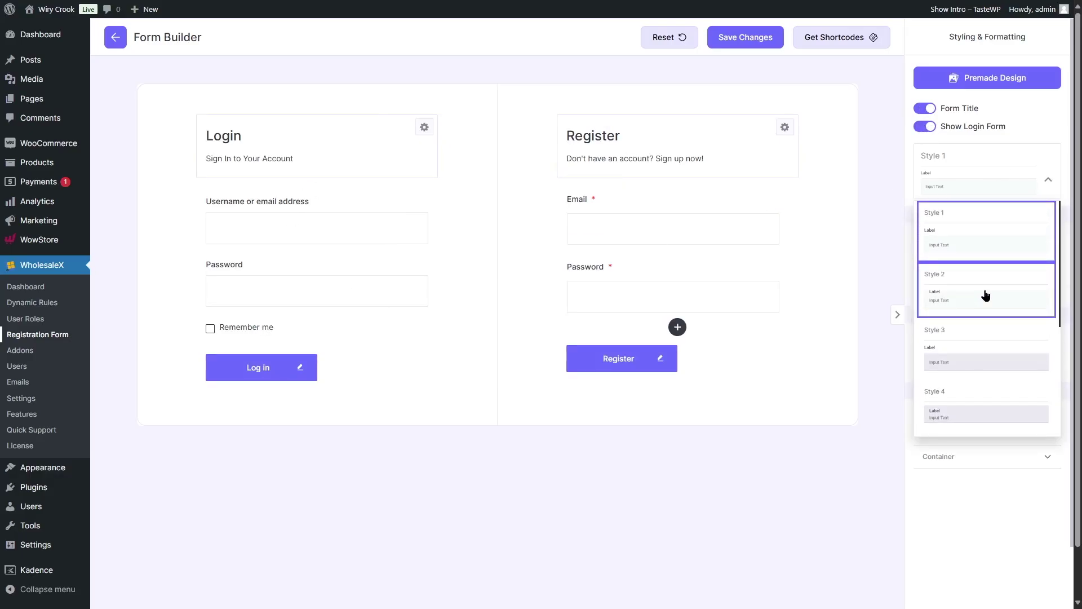
{"action": "left_click", "coordinate": [986, 296]}
{"action": "left_click", "coordinate": [997, 178]}
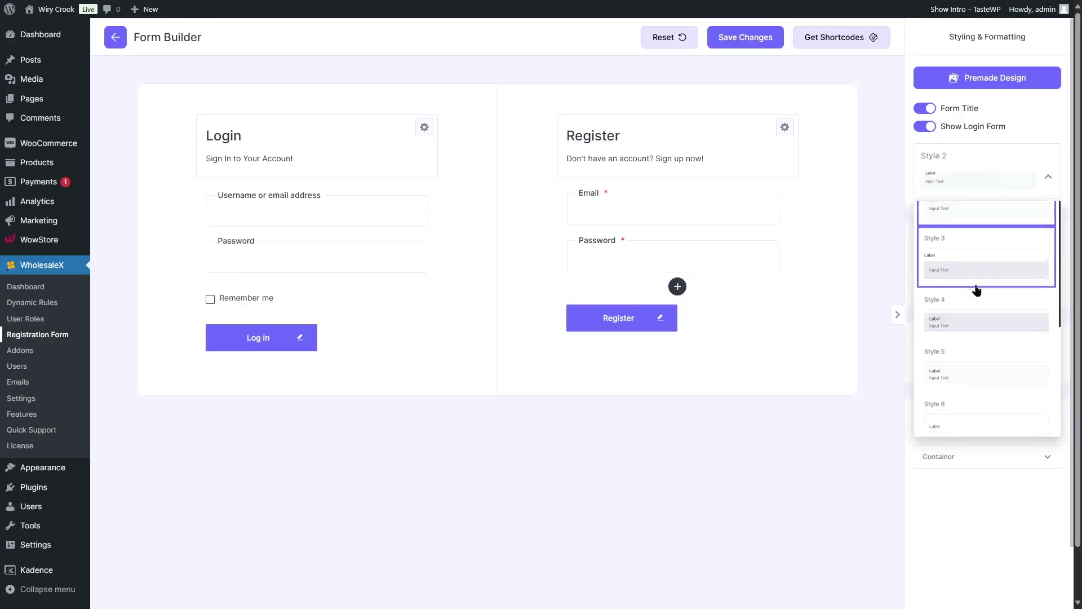
{"action": "left_click", "coordinate": [959, 340]}
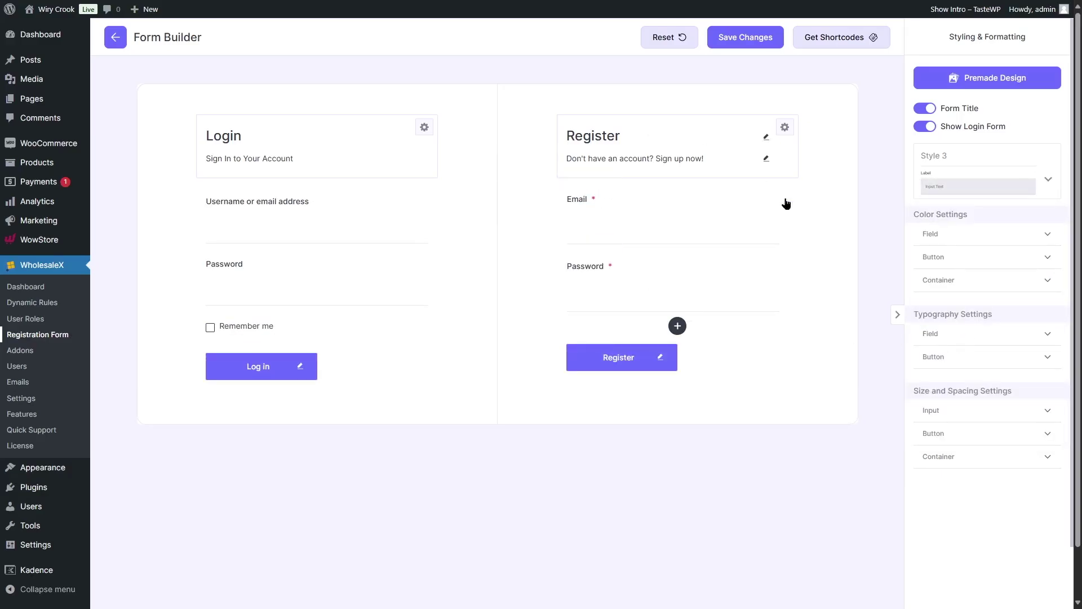
{"action": "left_click", "coordinate": [979, 188]}
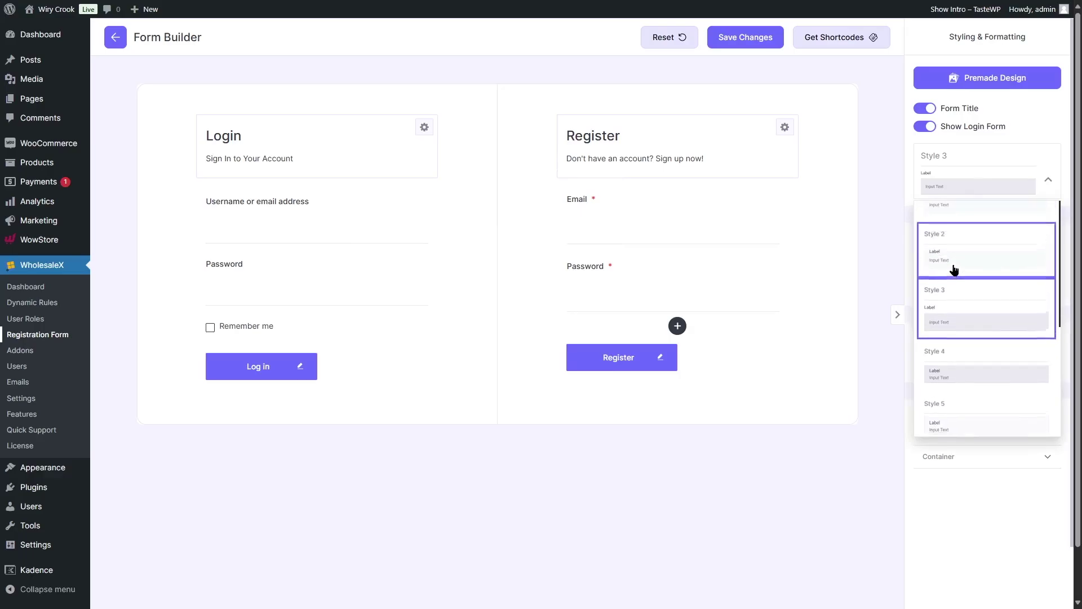
{"action": "left_click", "coordinate": [970, 204]}
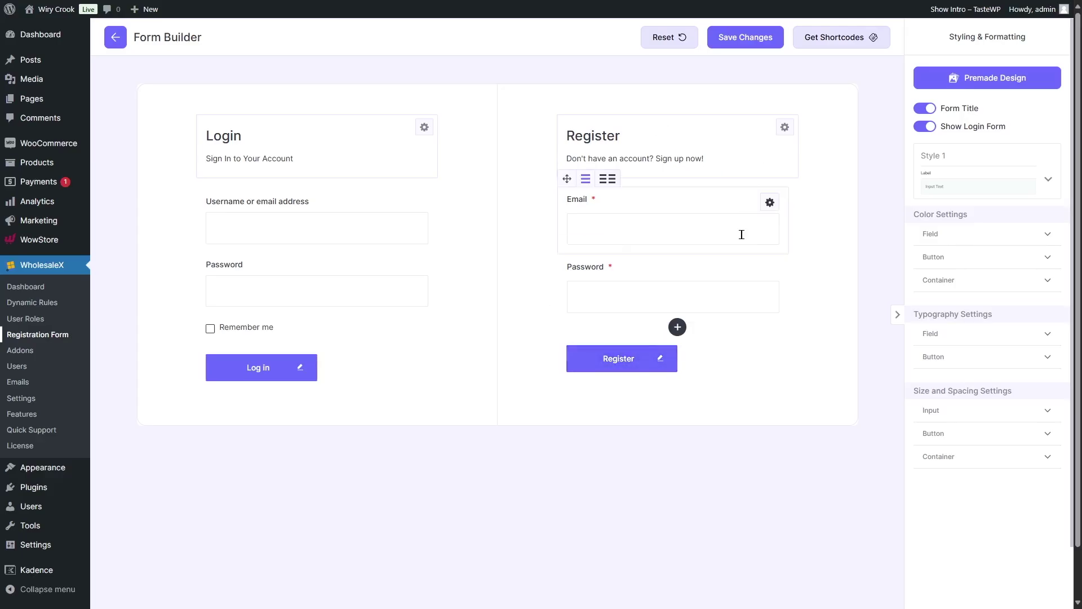
- Save the form changes and copy the Global shortcode with the login form included
{"action": "left_click", "coordinate": [744, 42]}
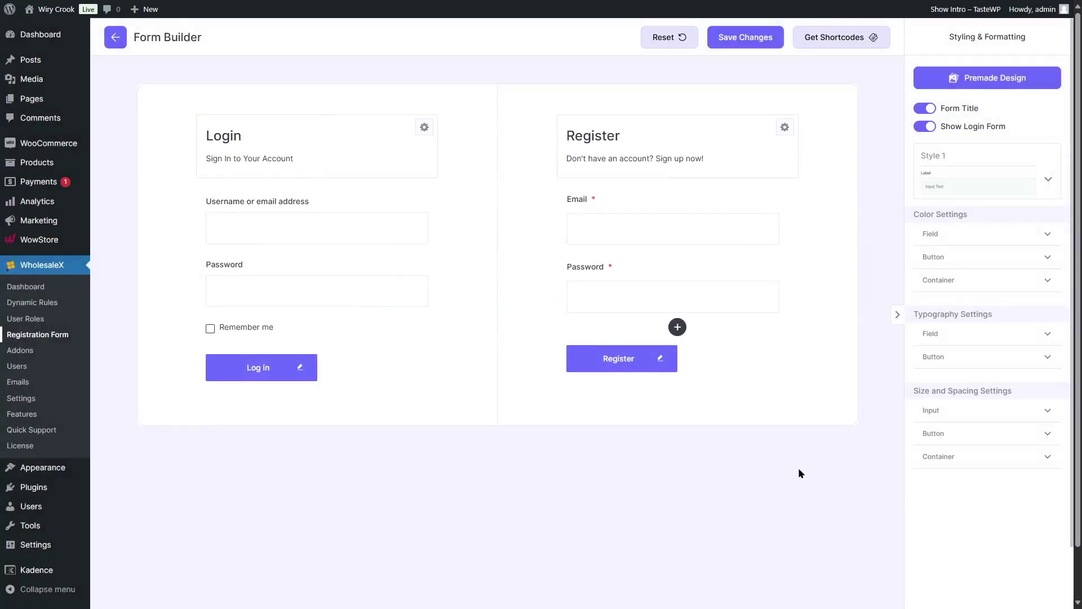
{"action": "left_click", "coordinate": [842, 44]}
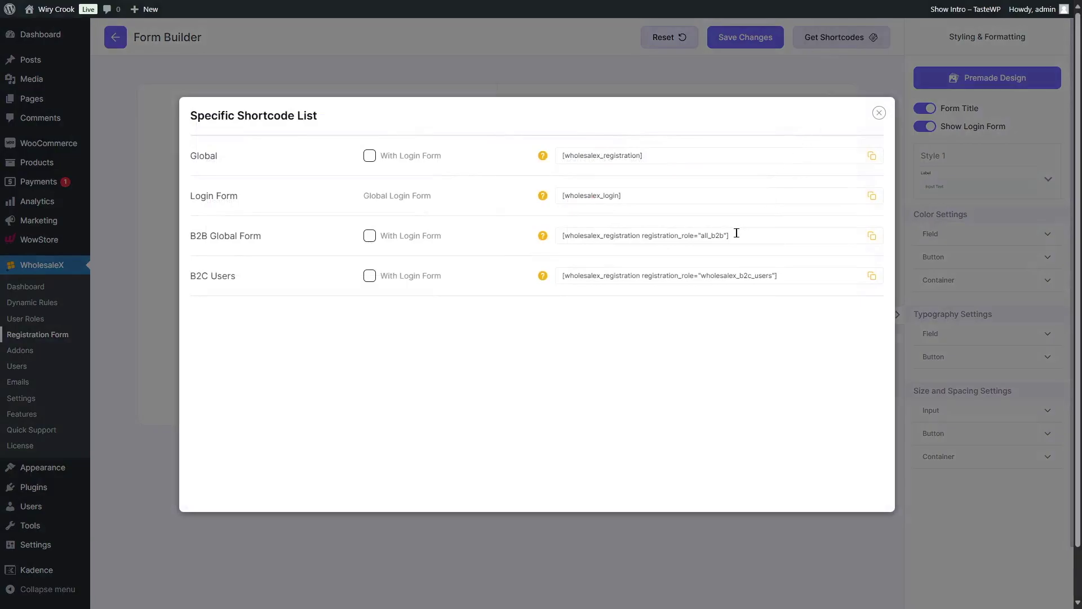
{"action": "left_click", "coordinate": [369, 157]}
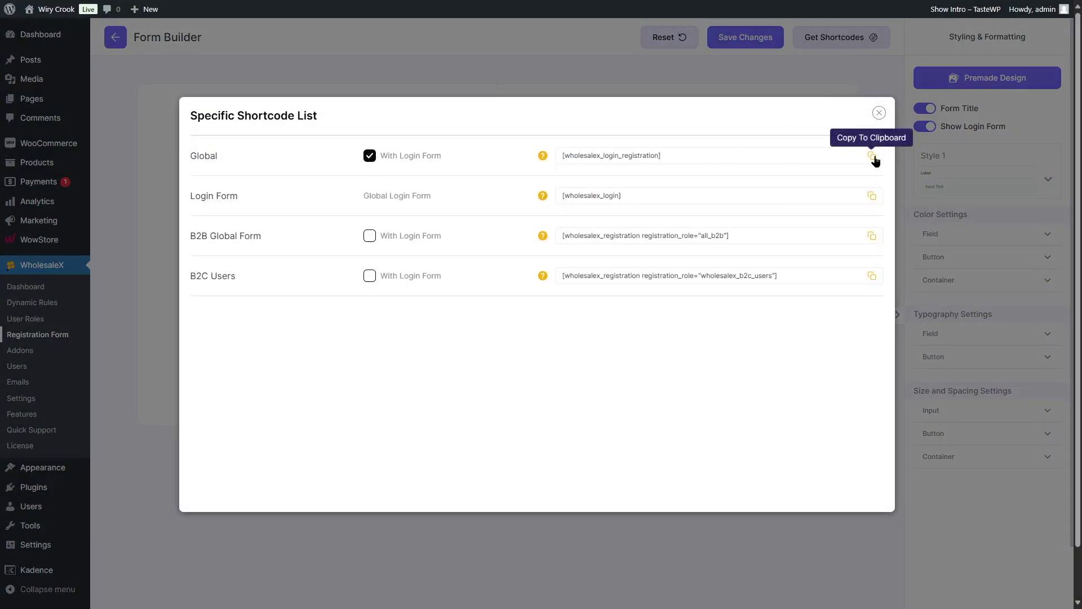
{"action": "left_click", "coordinate": [879, 113]}
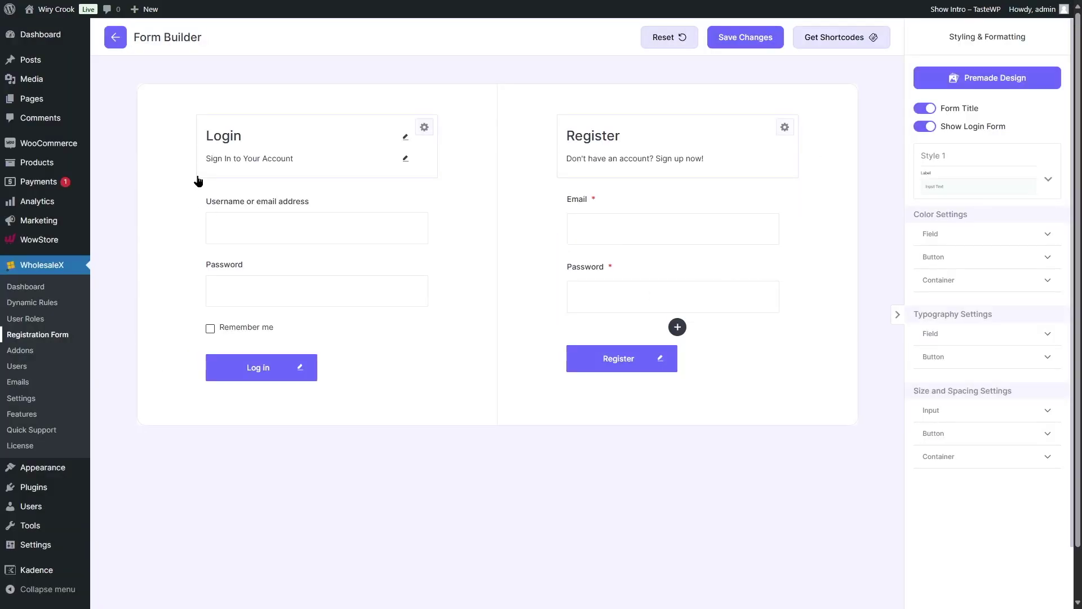
- Create a new page titled Registration
{"action": "mouse_move", "coordinate": [40, 102]}
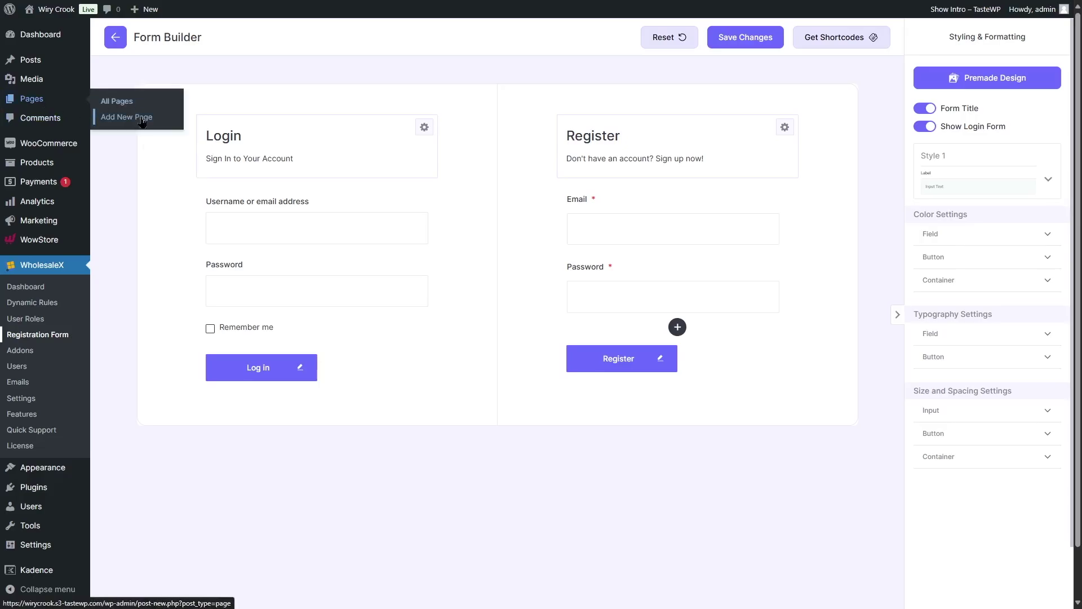
{"action": "left_click", "coordinate": [118, 121]}
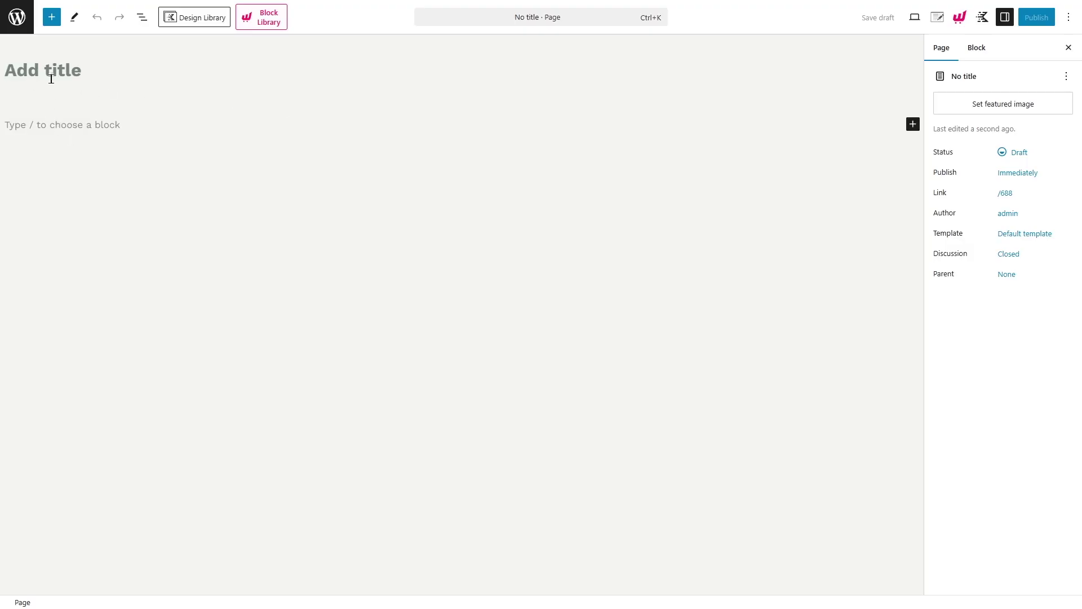
{"action": "left_click", "coordinate": [47, 75]}
{"action": "type", "text": "Registration"}
{"action": "left_click", "coordinate": [87, 129]}
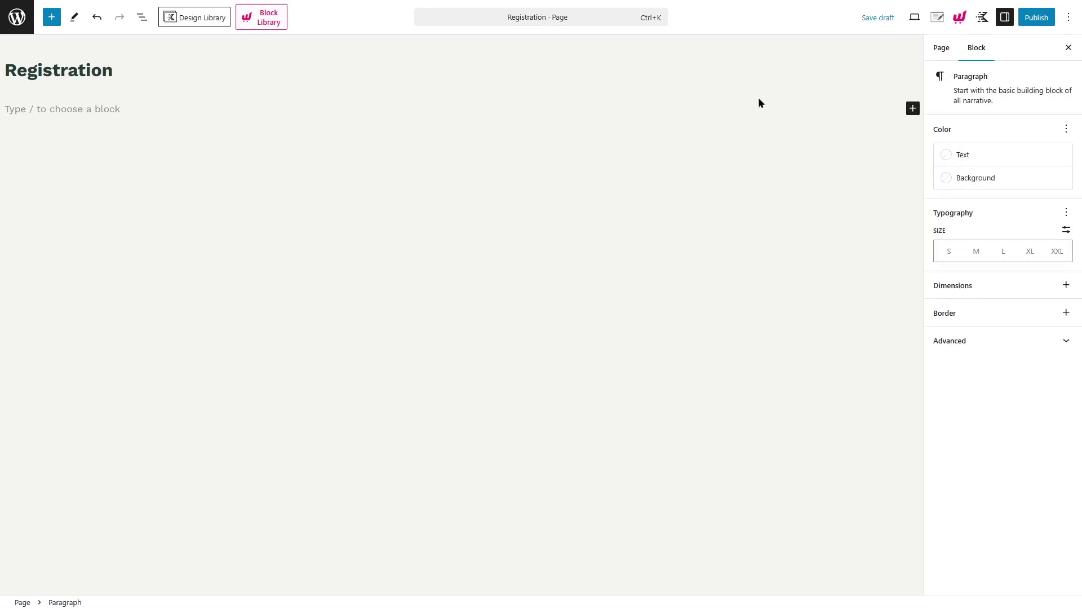
- Add a Shortcode block containing [wholesalex_login_registration] to the Registration page, placed in a section below a spacer
{"action": "left_click", "coordinate": [913, 108]}
{"action": "type", "text": "shortcode"}
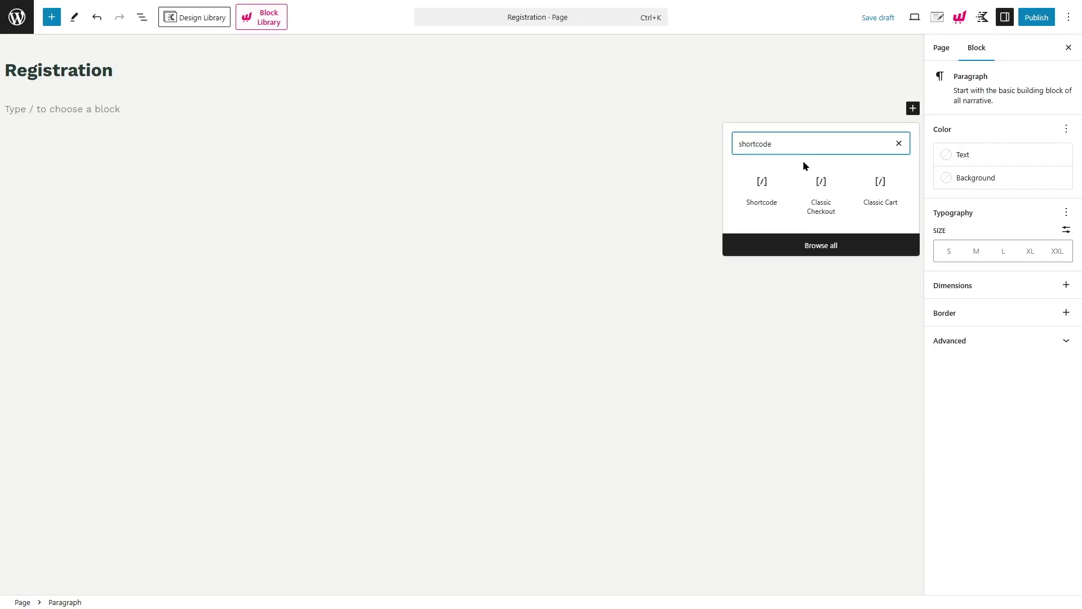
{"action": "left_click", "coordinate": [780, 183]}
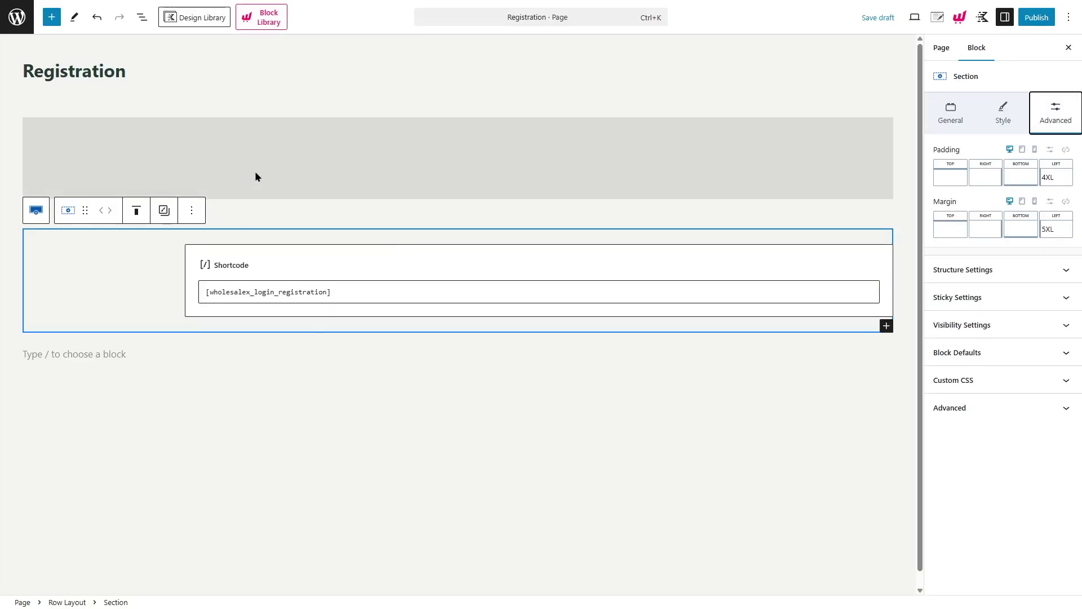
{"action": "left_click", "coordinate": [337, 152]}
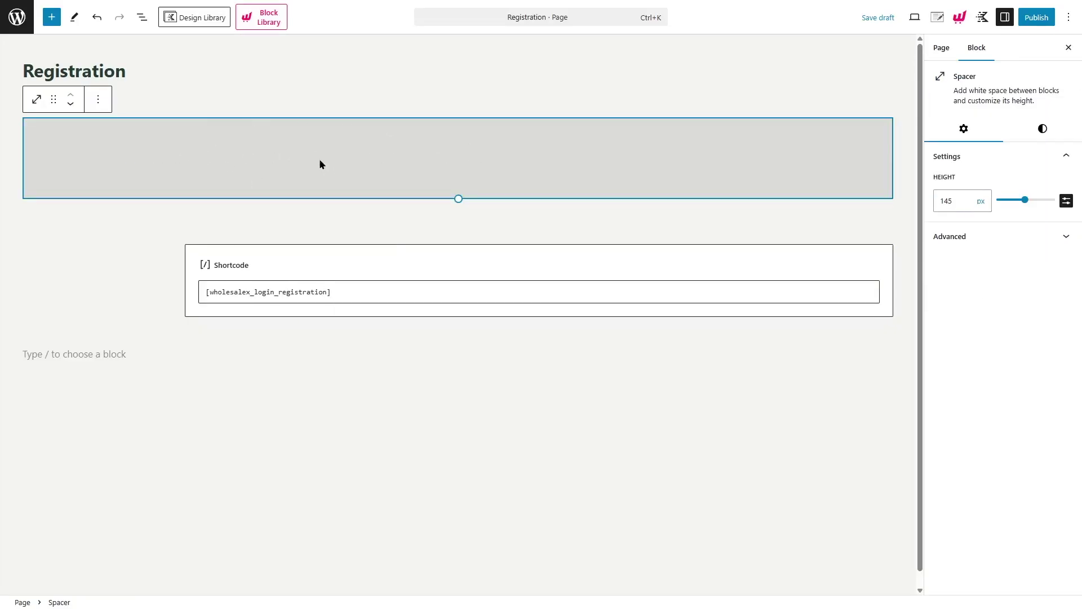
{"action": "left_click", "coordinate": [136, 263]}
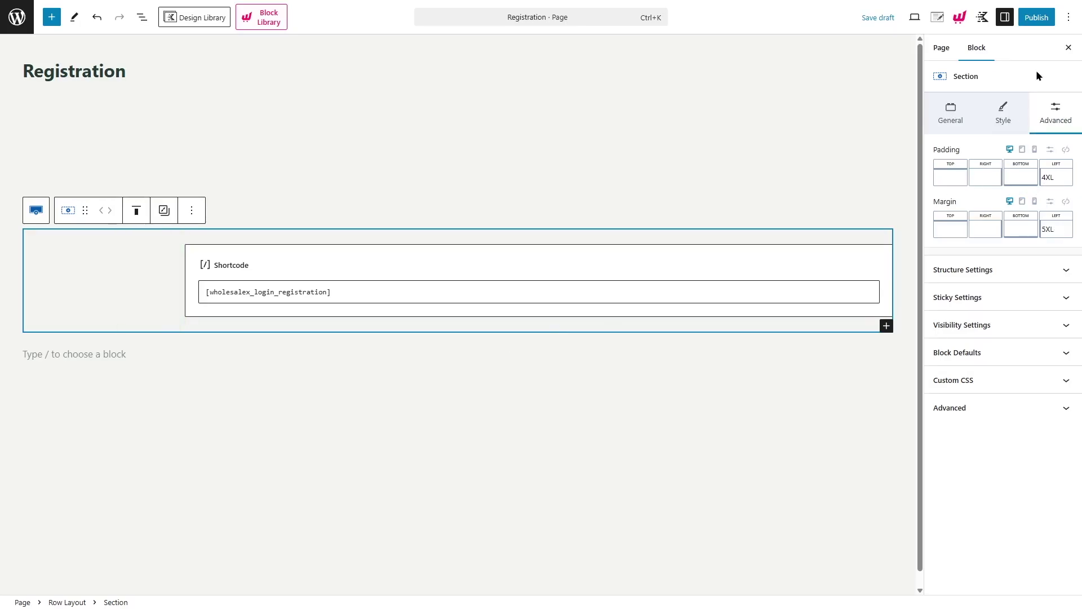
- Publish the Registration page and check the registration role options on the live page
{"action": "left_click", "coordinate": [1037, 17]}
{"action": "left_click", "coordinate": [1041, 18]}
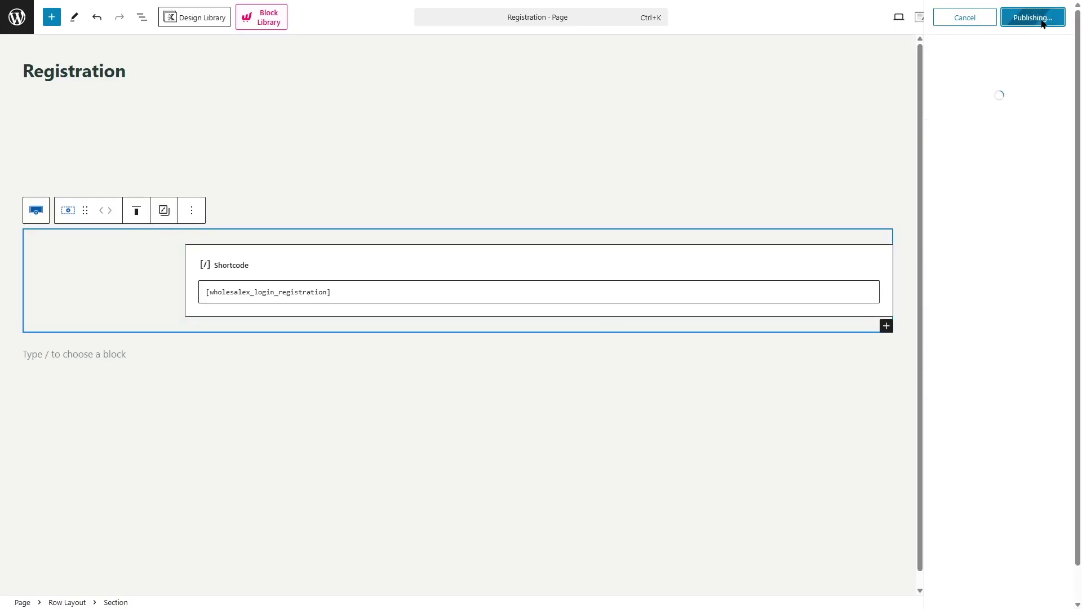
{"action": "left_click", "coordinate": [116, 584]}
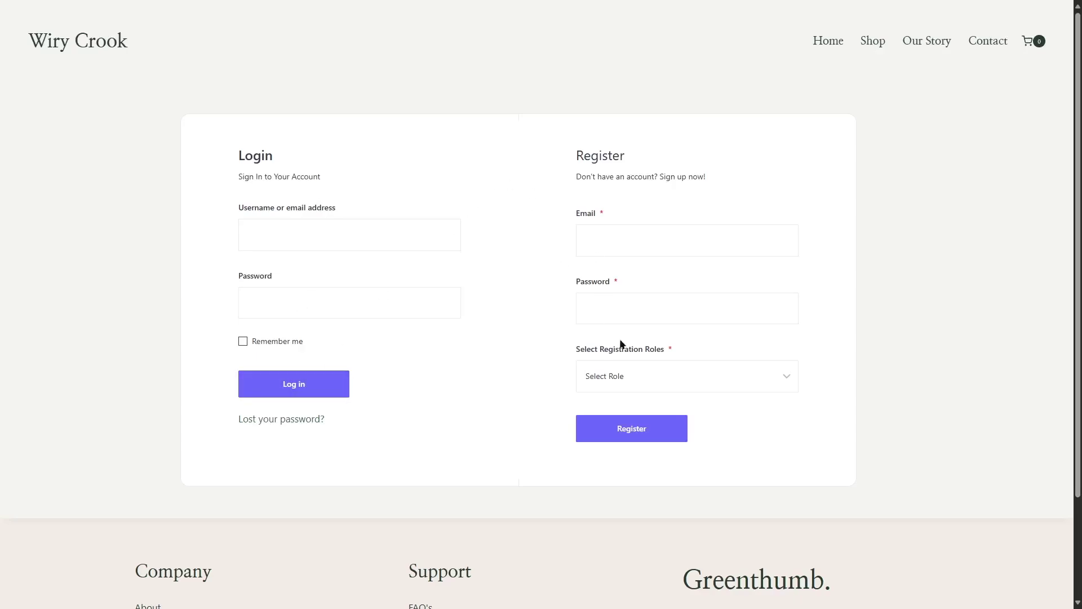
{"action": "left_click", "coordinate": [777, 377]}
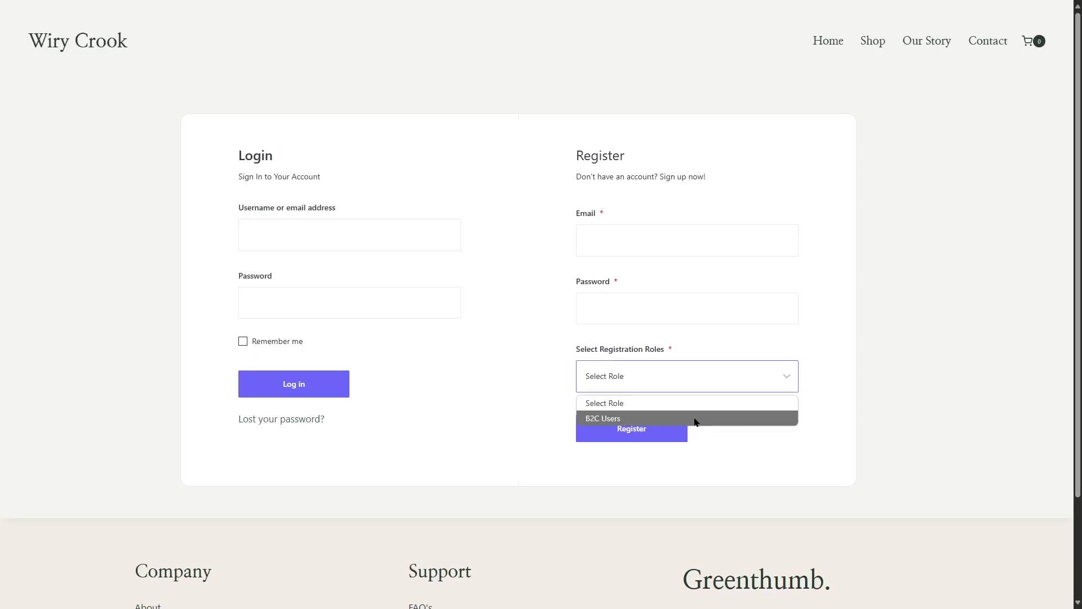
{"action": "left_click", "coordinate": [734, 440]}
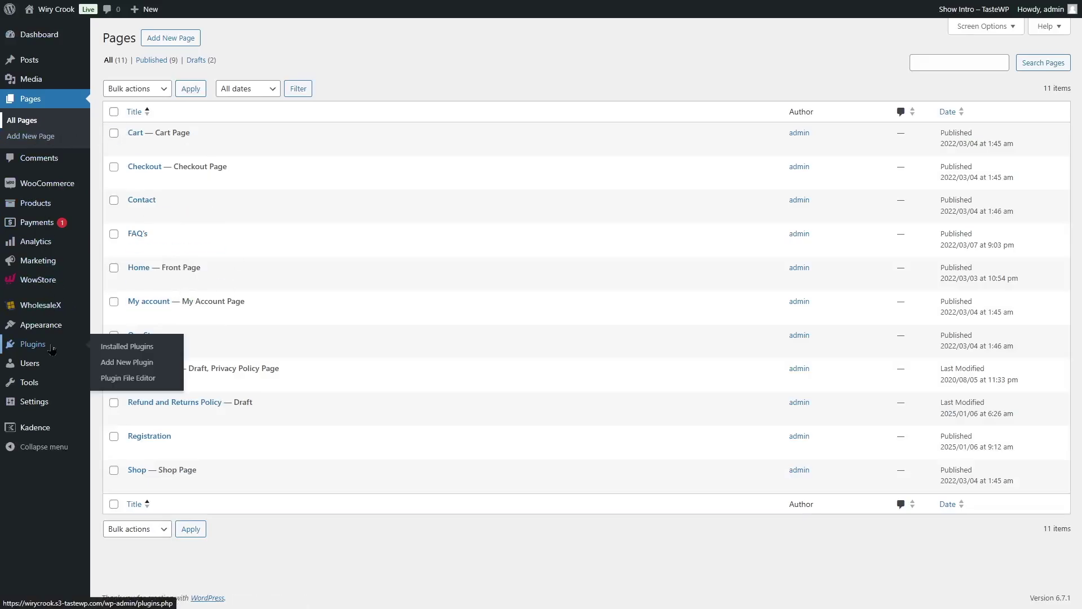
- Add the Registration page to the Primary Nav menu, save the menu and view the site's home page
{"action": "mouse_move", "coordinate": [74, 332]}
{"action": "left_click", "coordinate": [124, 390]}
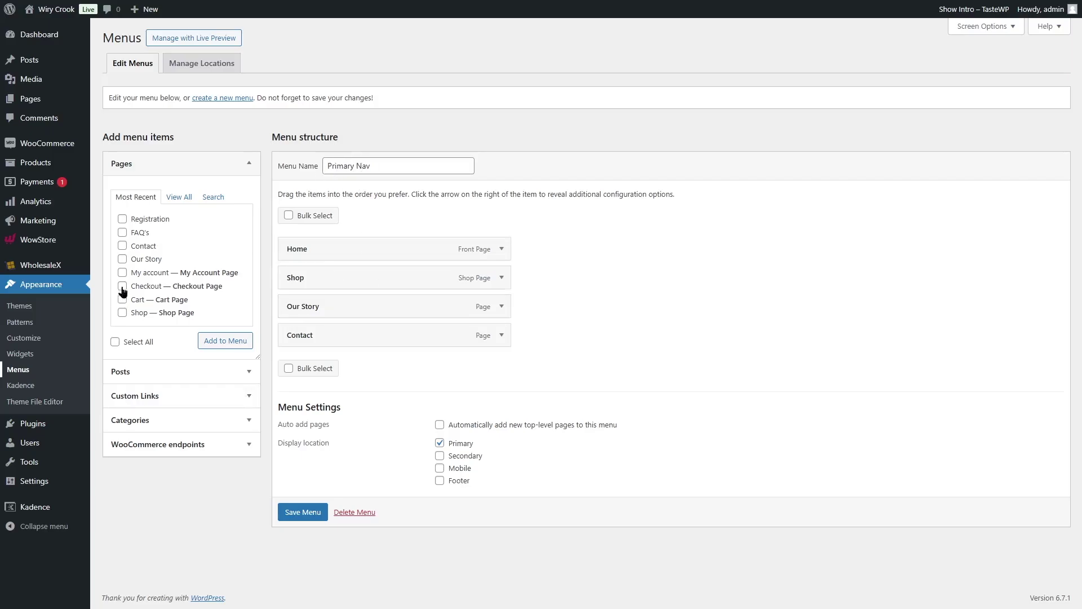
{"action": "left_click", "coordinate": [122, 219]}
{"action": "left_click", "coordinate": [233, 346]}
{"action": "left_click", "coordinate": [316, 542]}
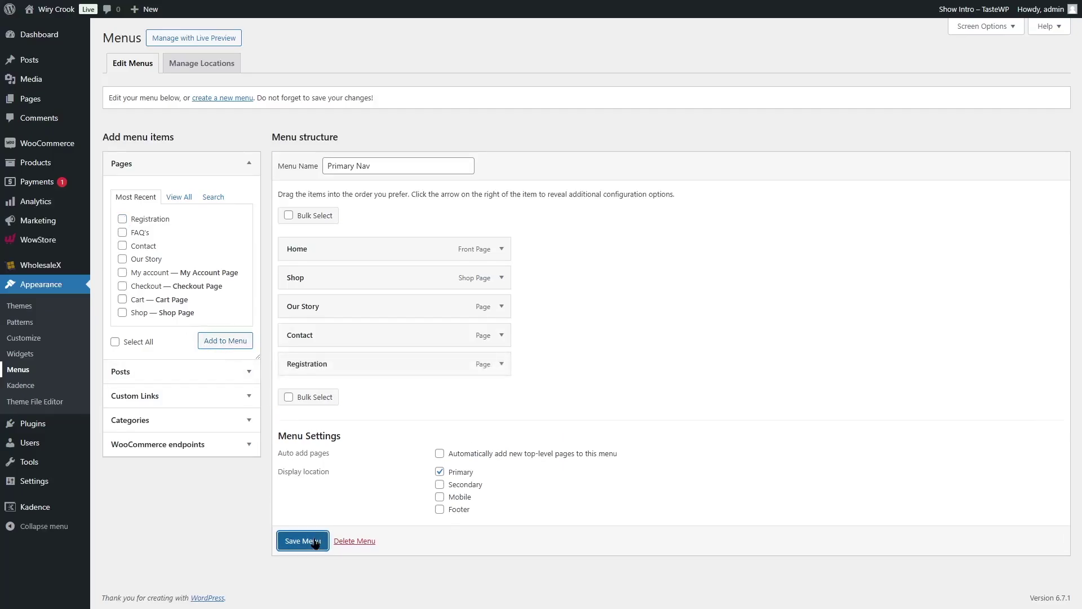
{"action": "mouse_move", "coordinate": [53, 9]}
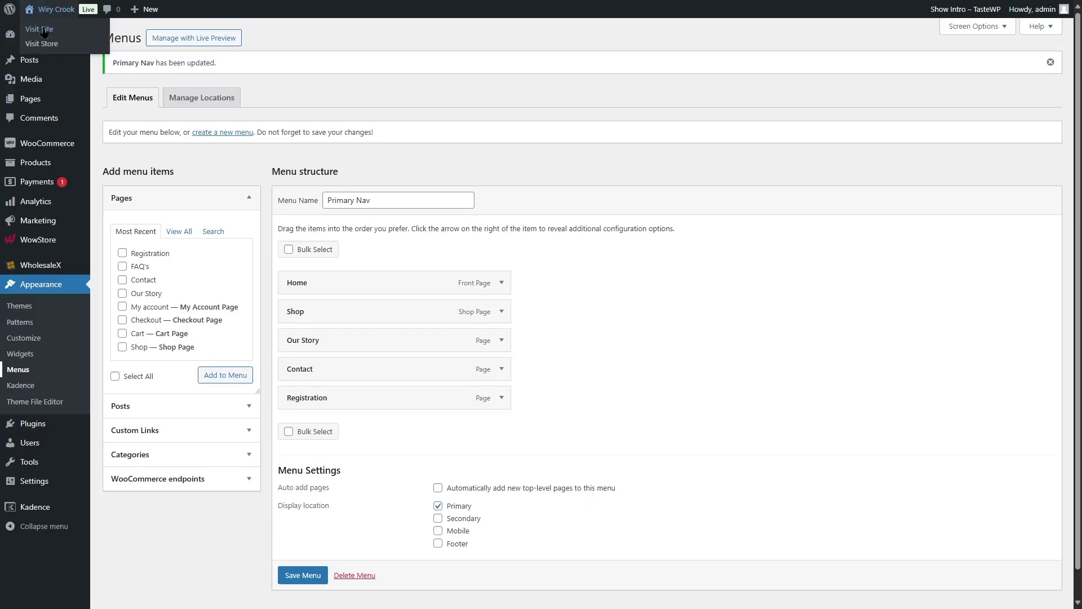
{"action": "left_click", "coordinate": [44, 31]}
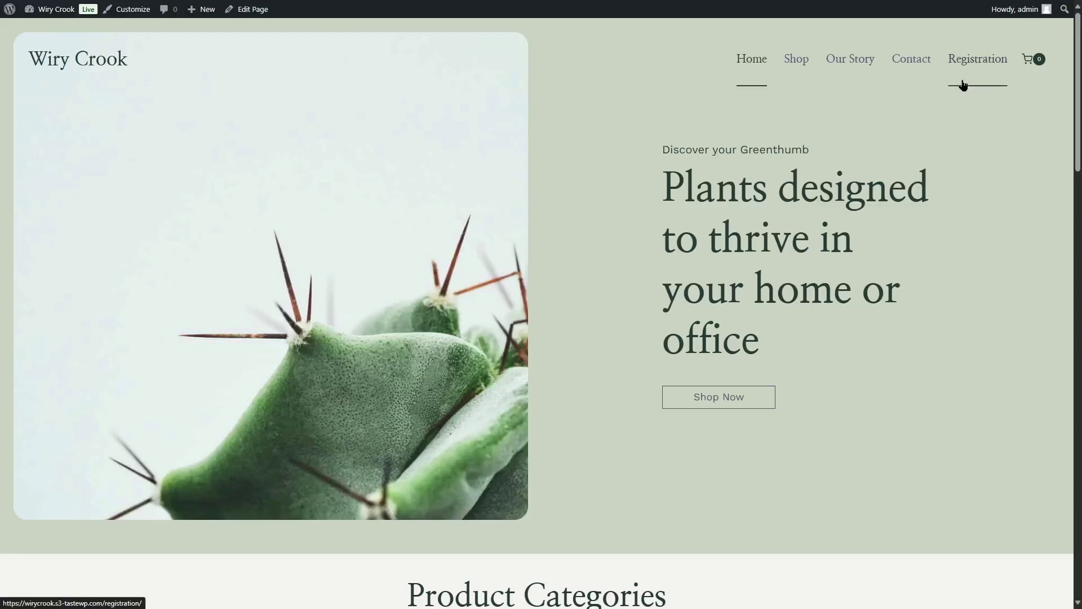
- Enable the Bulk Order Form addon in WholesaleX, and copy its form shortcode and save the Bulk Order settings
{"action": "mouse_move", "coordinate": [55, 9]}
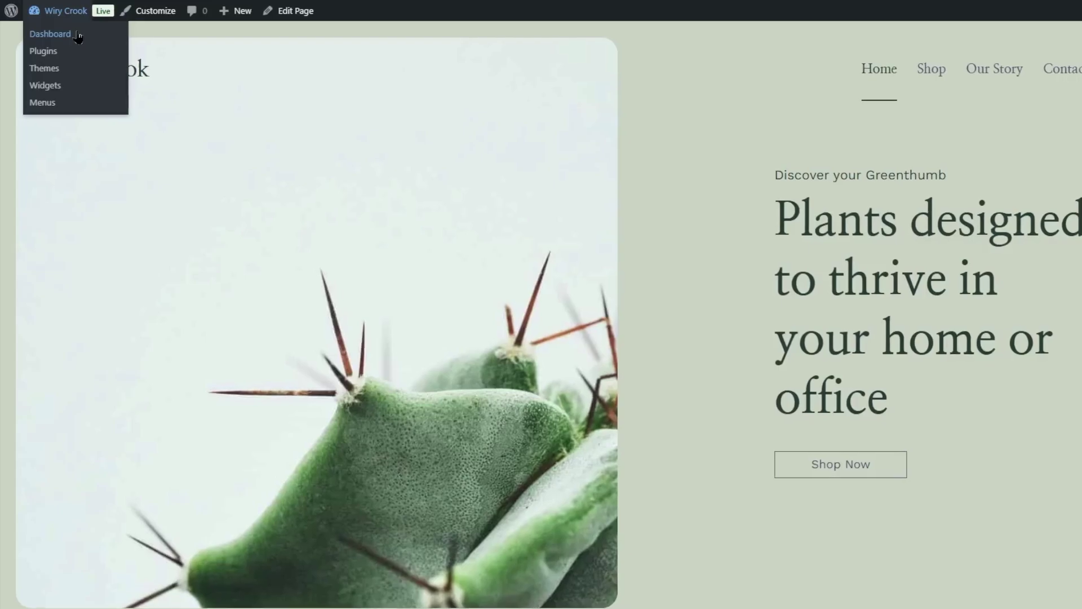
{"action": "left_click", "coordinate": [79, 36]}
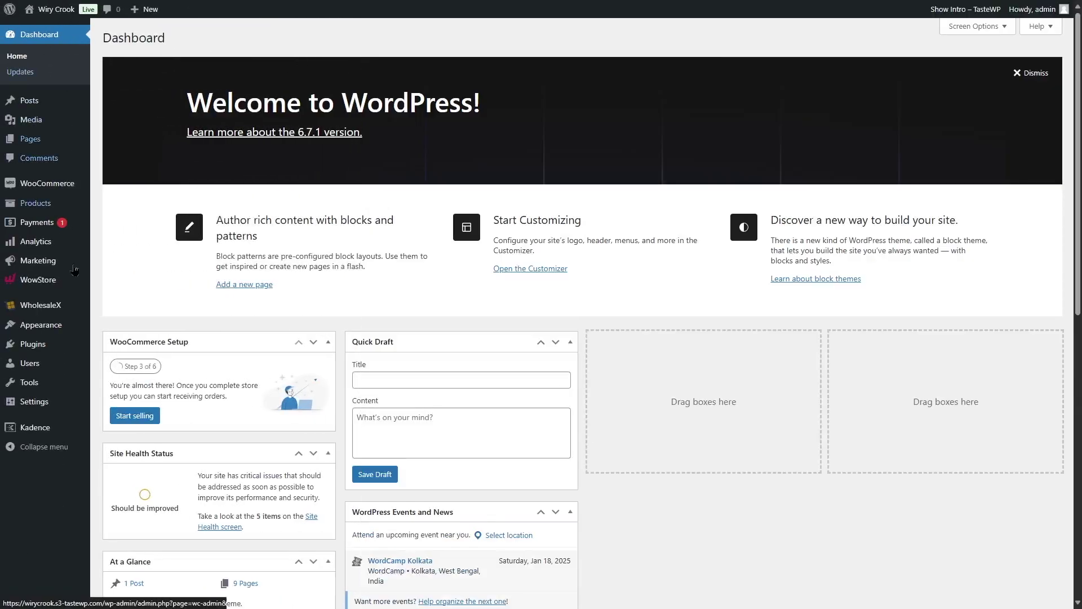
{"action": "mouse_move", "coordinate": [56, 304]}
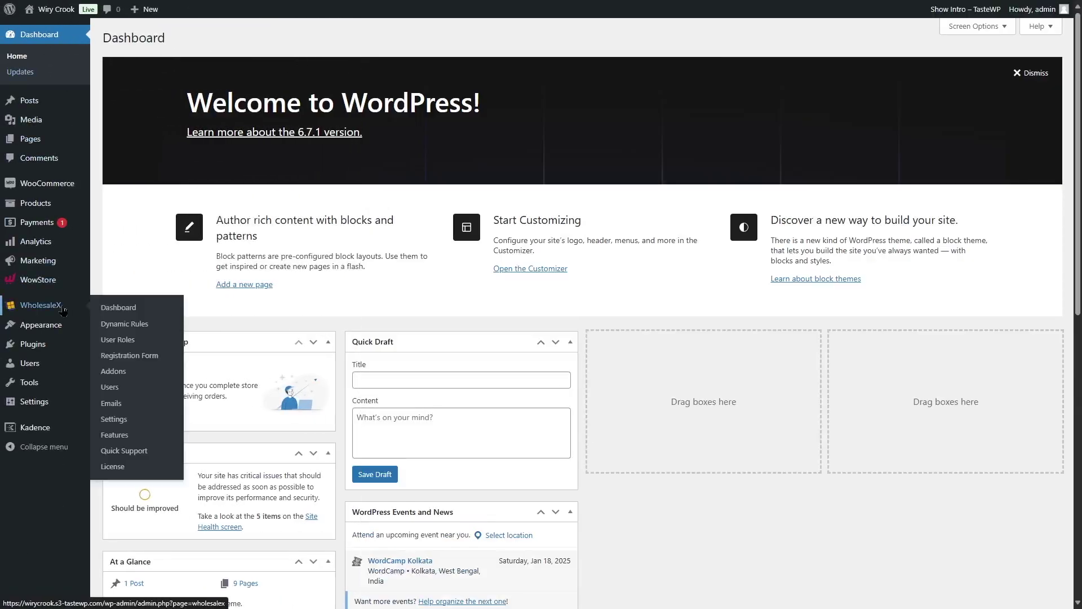
{"action": "left_click", "coordinate": [126, 373]}
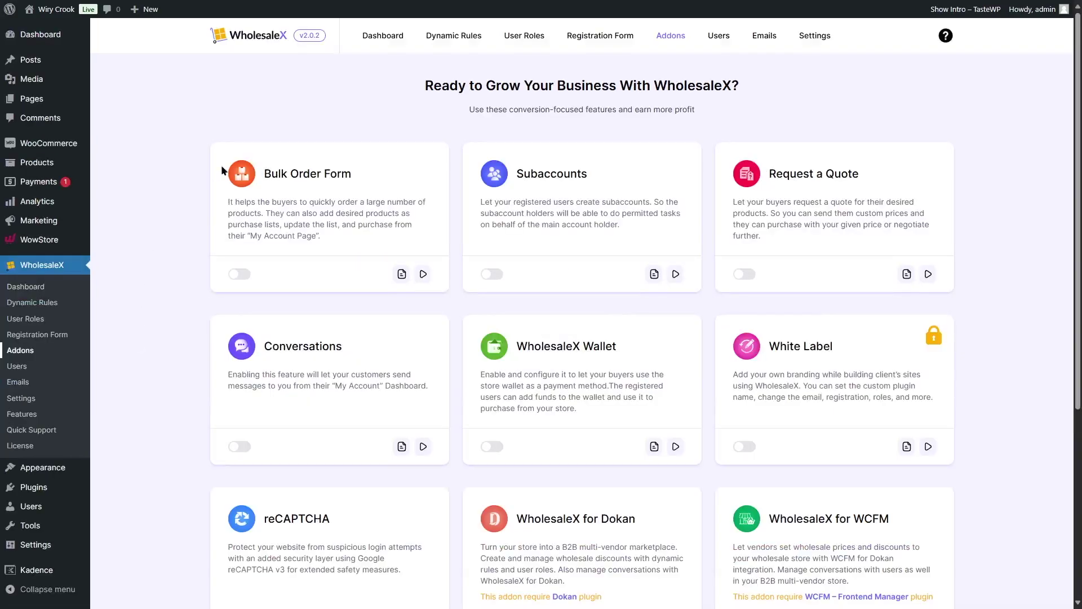
{"action": "scroll", "coordinate": [324, 201], "scroll_direction": "down", "scroll_amount": 4}
{"action": "scroll", "coordinate": [427, 232], "scroll_direction": "up", "scroll_amount": 4}
{"action": "left_click", "coordinate": [240, 274]}
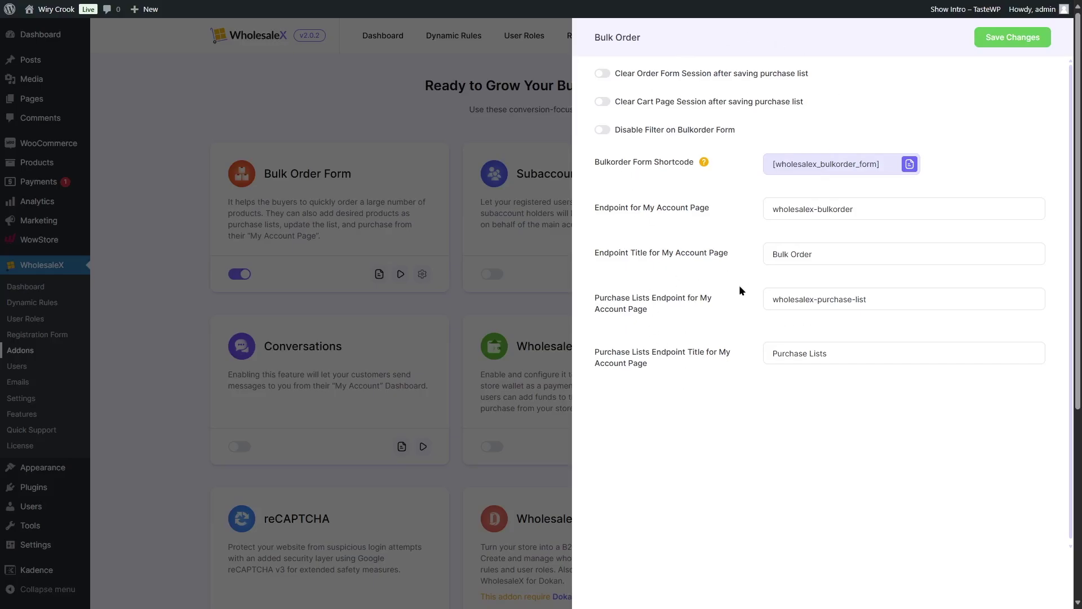
{"action": "left_click", "coordinate": [909, 164]}
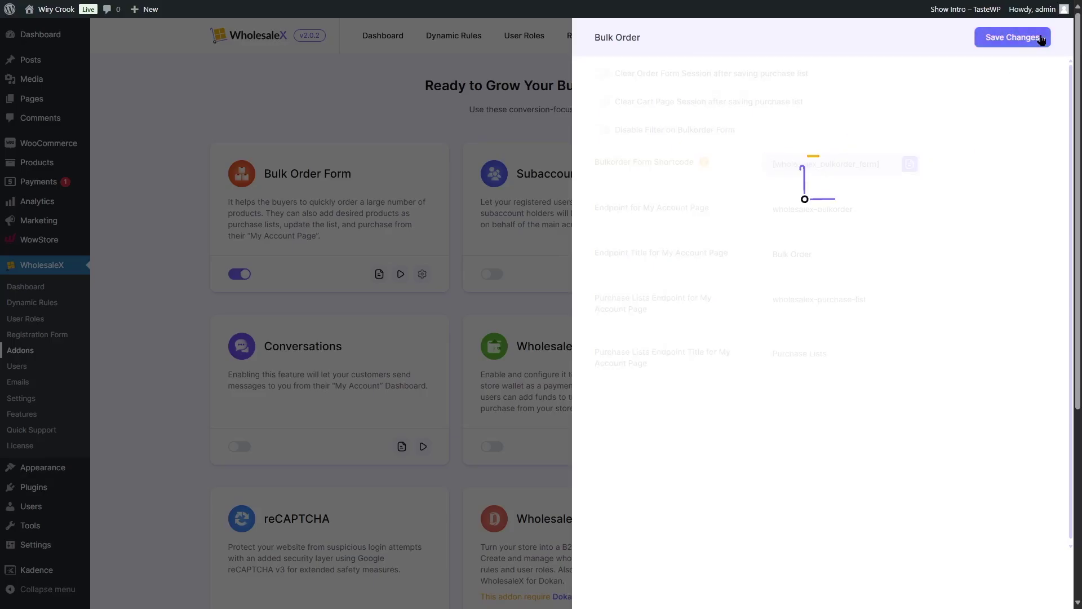
{"action": "left_click", "coordinate": [350, 168]}
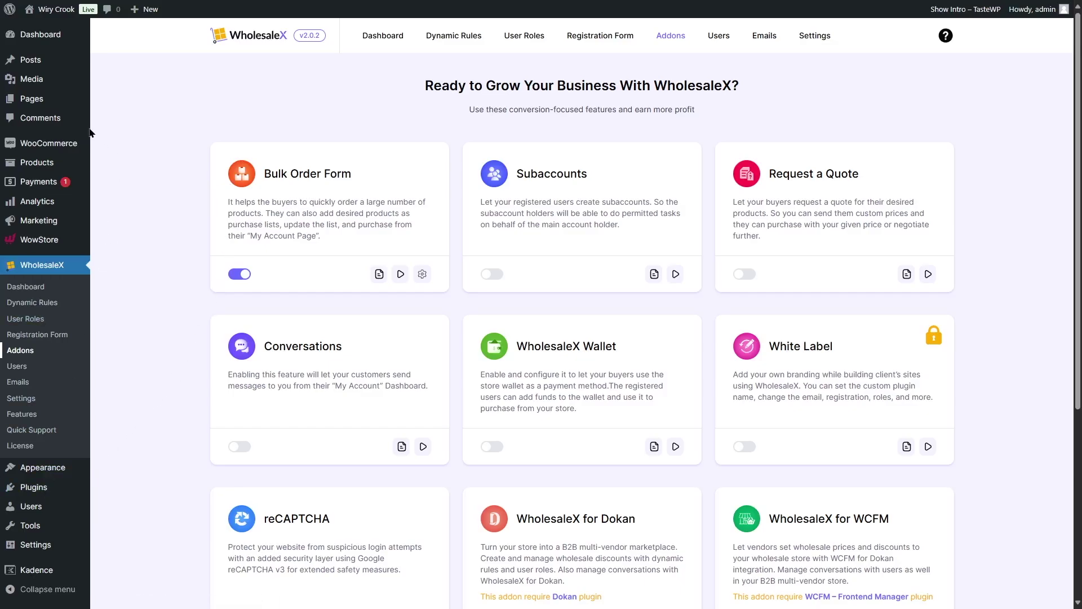
- Add the My account page to the Primary Nav menu
{"action": "mouse_move", "coordinate": [73, 474]}
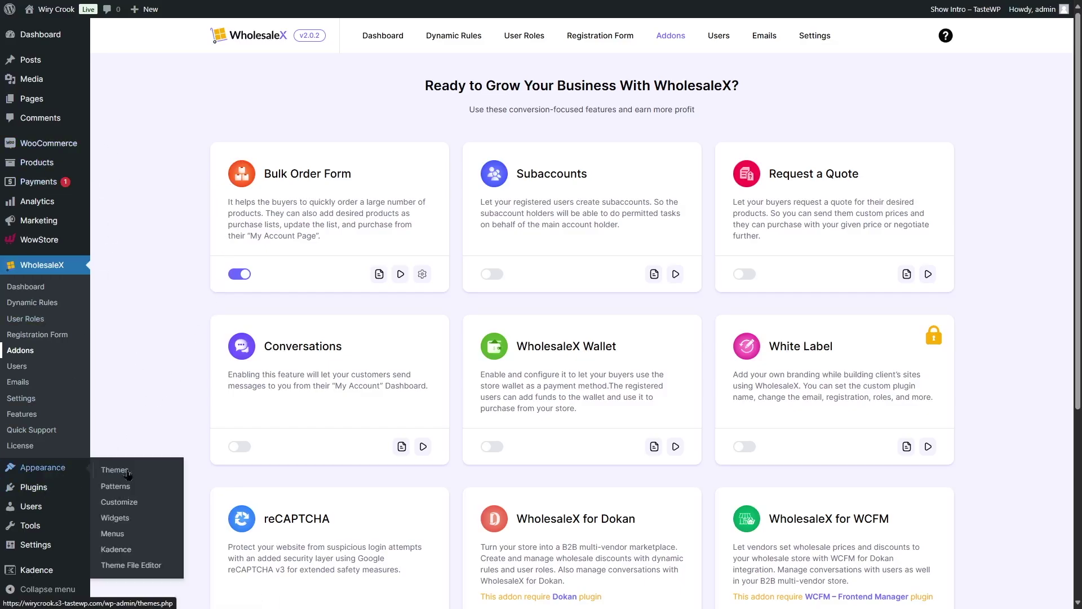
{"action": "left_click", "coordinate": [133, 534]}
{"action": "left_click", "coordinate": [122, 272]}
{"action": "left_click", "coordinate": [209, 341]}
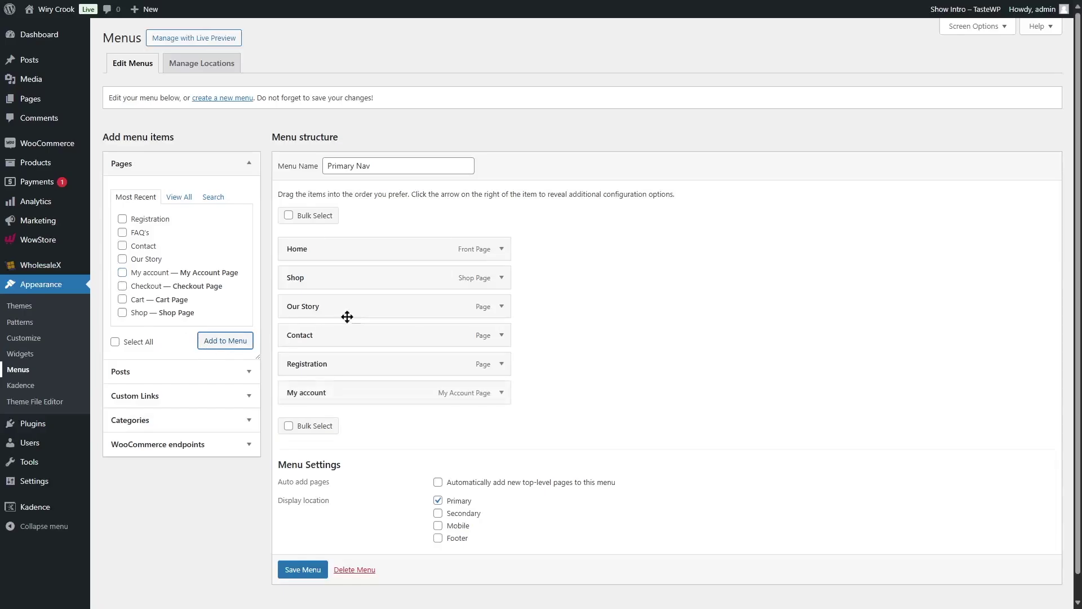
- Remove the Our Story item from the Primary Nav menu and save the menu
{"action": "left_click", "coordinate": [502, 307]}
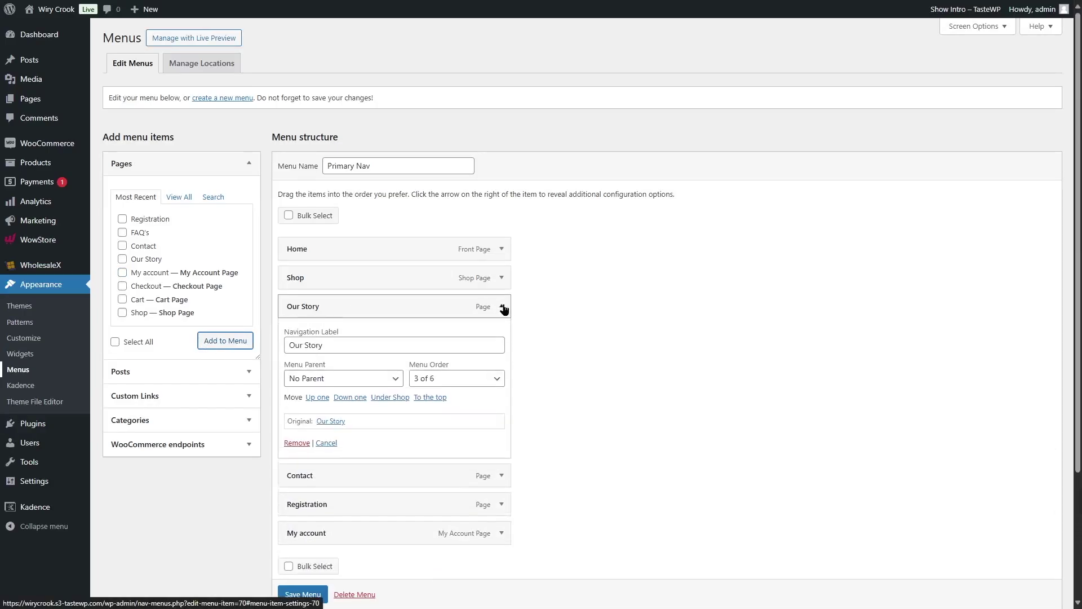
{"action": "left_click", "coordinate": [297, 442]}
{"action": "left_click", "coordinate": [291, 541]}
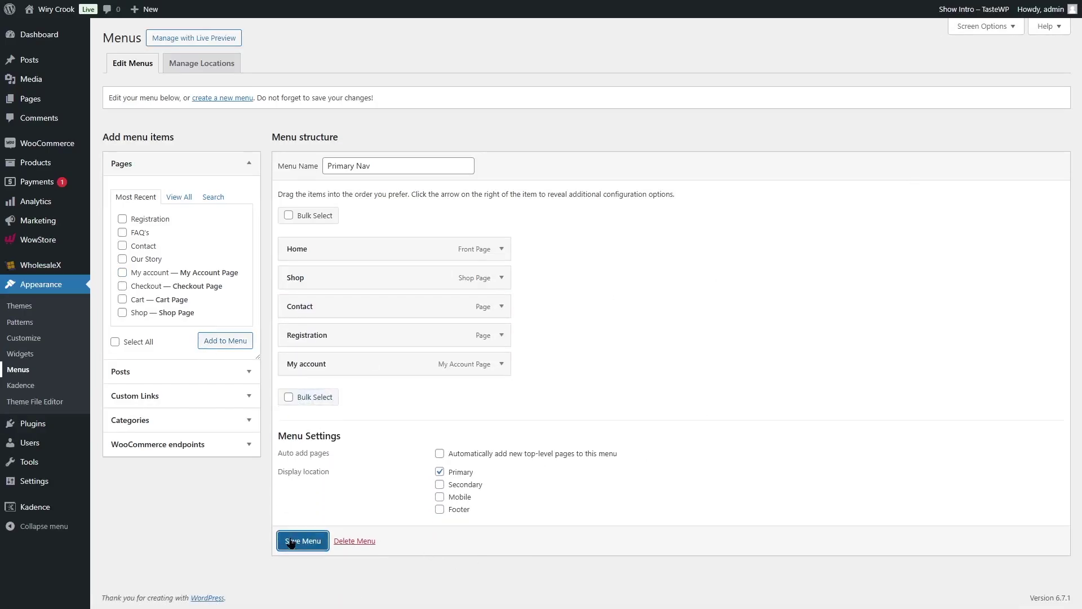
- Open the My account page on the live site to check its account sections
{"action": "mouse_move", "coordinate": [59, 10]}
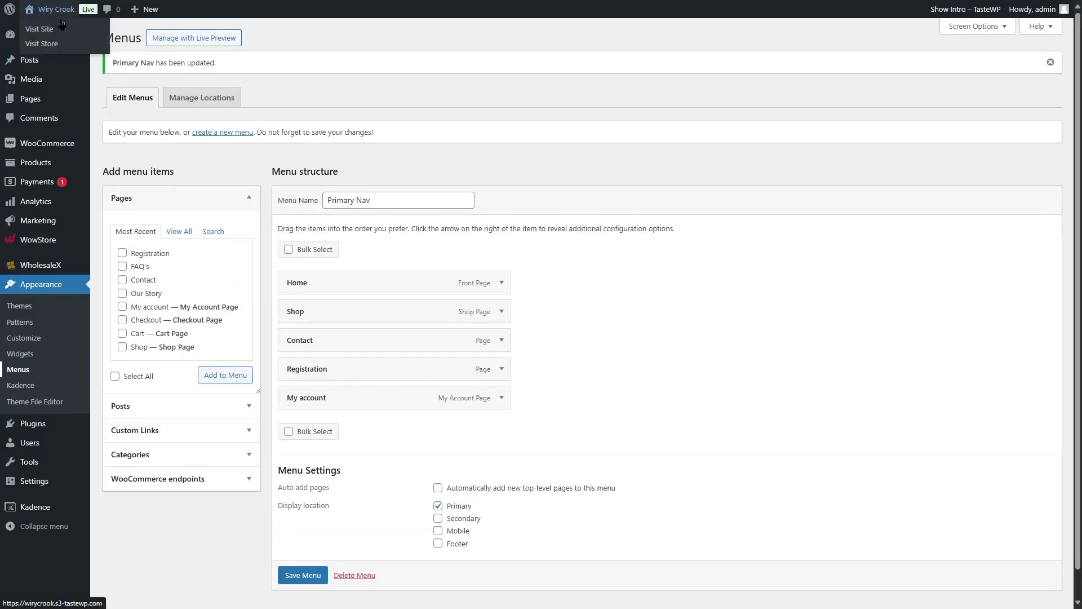
{"action": "left_click", "coordinate": [39, 29]}
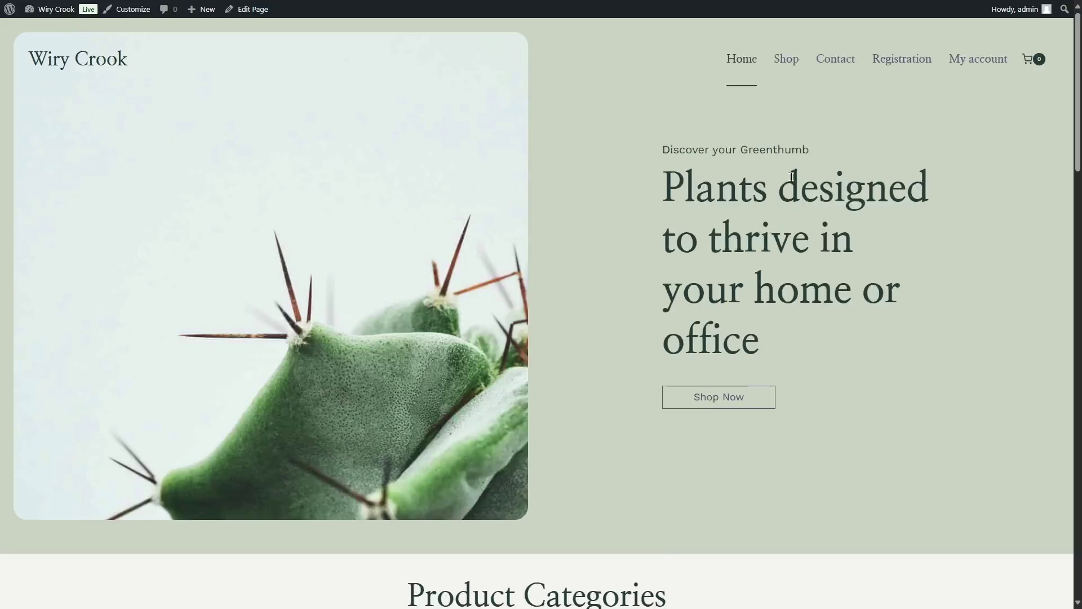
{"action": "left_click", "coordinate": [990, 67]}
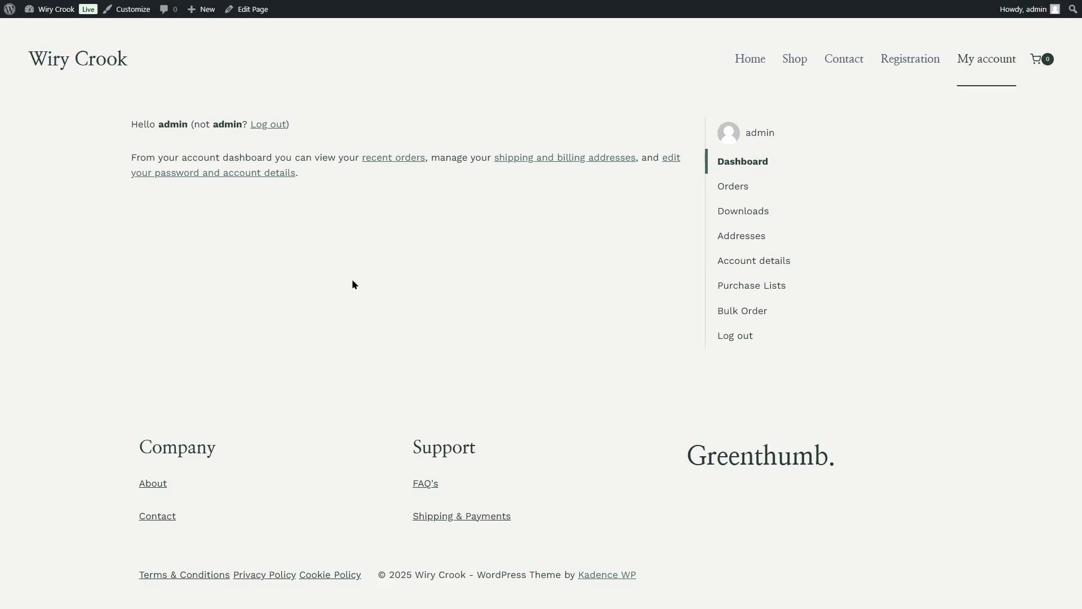
- Create a new page titled Bulk Order
{"action": "mouse_move", "coordinate": [53, 9]}
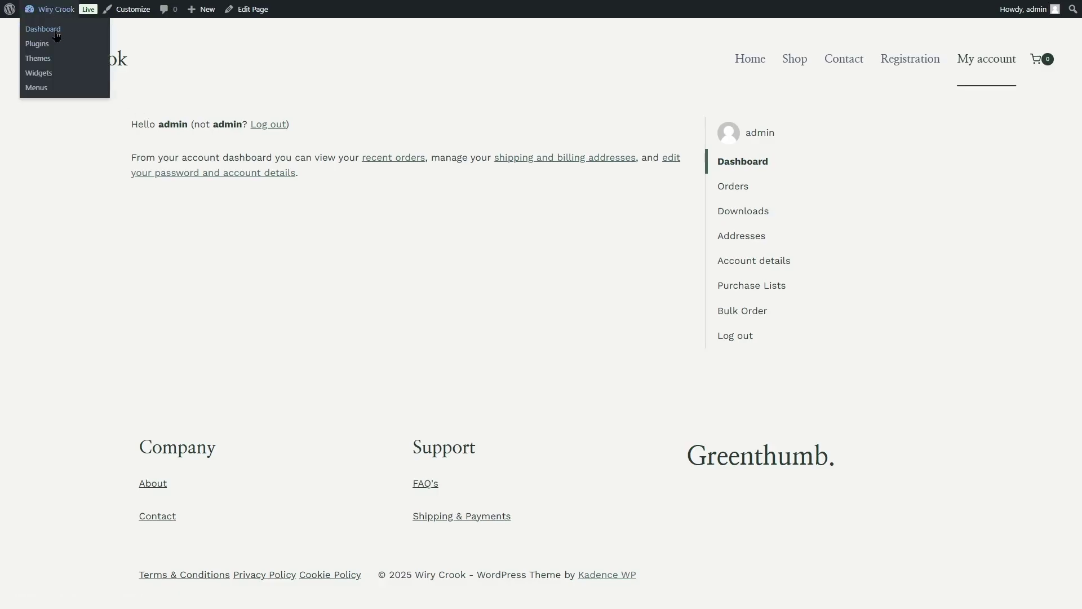
{"action": "left_click", "coordinate": [56, 36]}
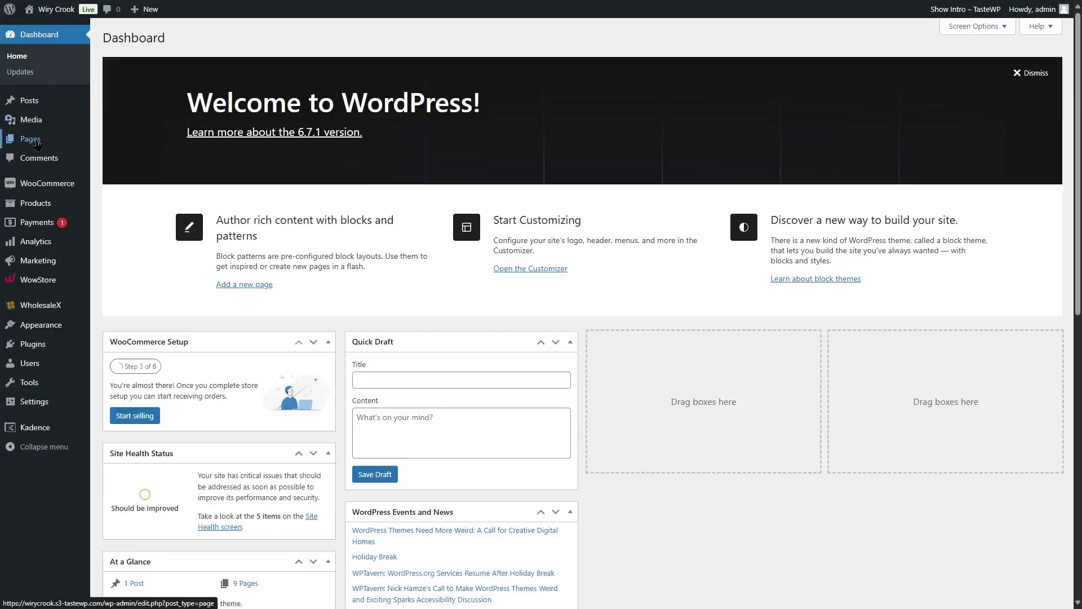
{"action": "mouse_move", "coordinate": [84, 139]}
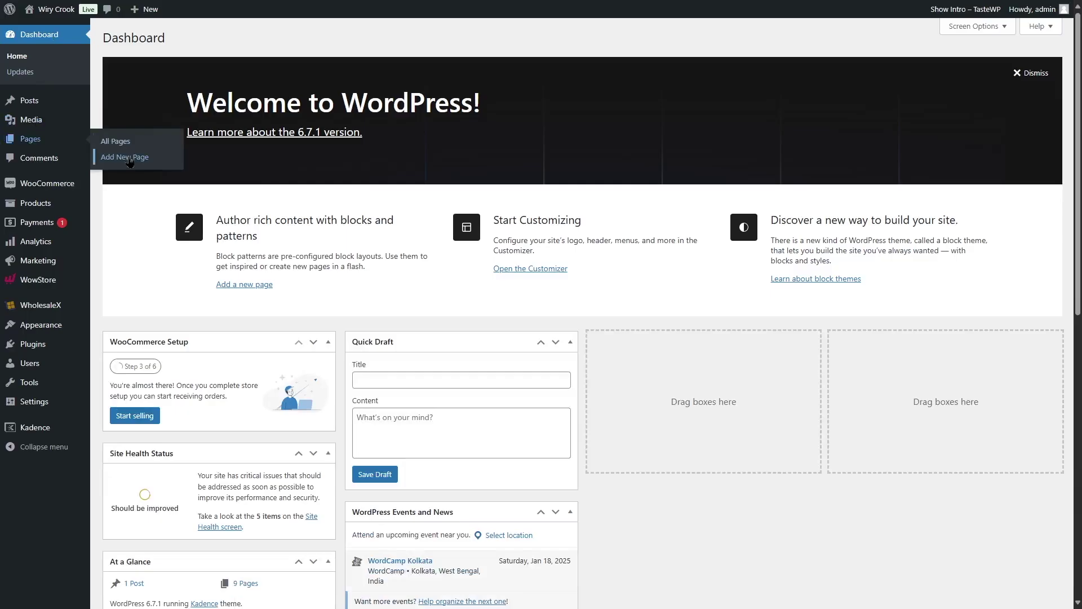
{"action": "left_click", "coordinate": [130, 162]}
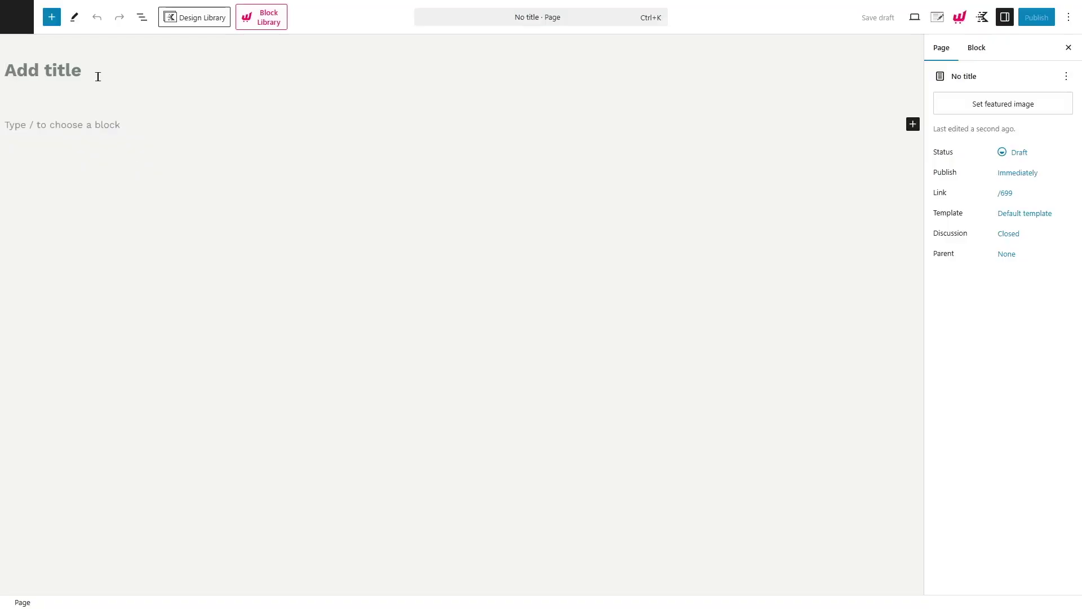
{"action": "left_click", "coordinate": [51, 70]}
{"action": "type", "text": "Bulk Order"}
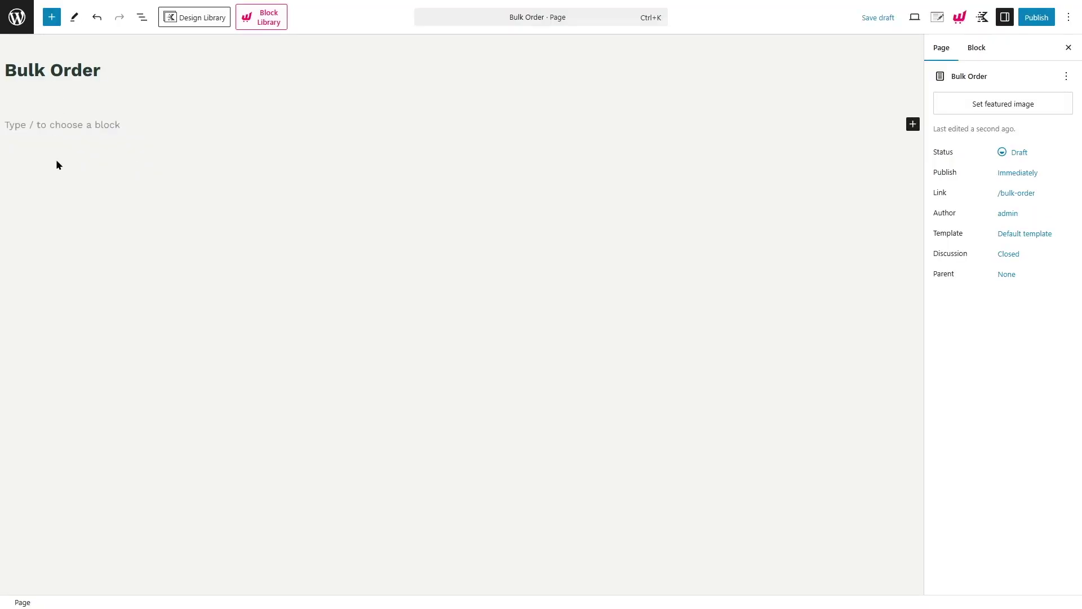
- Add a Shortcode block containing [wholesalex_bulkorder_form] to the Bulk Order page, then publish and view the page
{"action": "left_click", "coordinate": [113, 125]}
{"action": "type", "text": "/"}
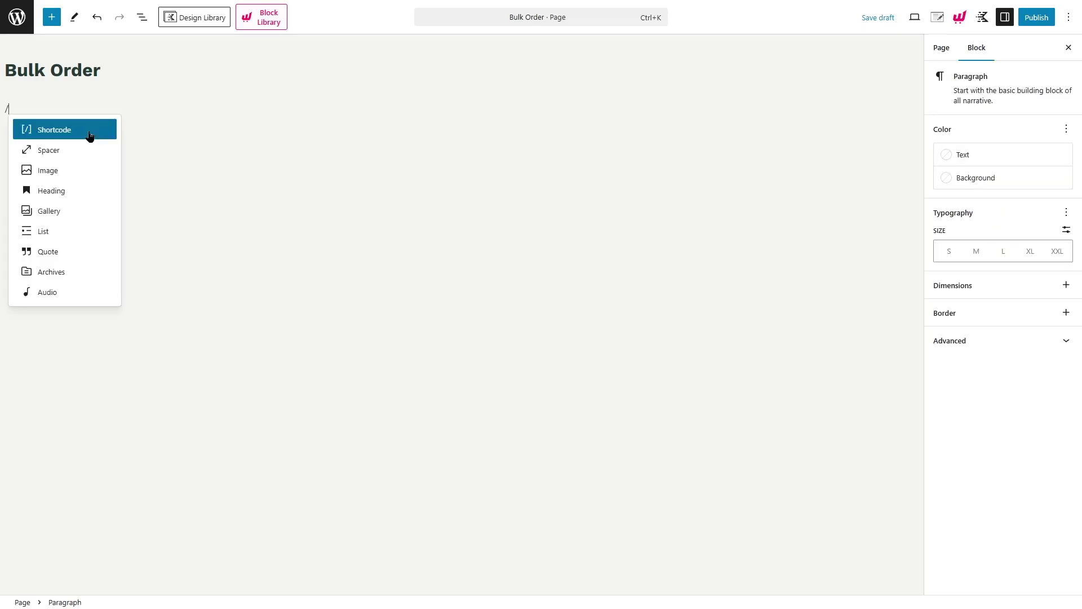
{"action": "left_click", "coordinate": [89, 130]}
{"action": "key", "text": "ctrl+v"}
{"action": "left_click", "coordinate": [1031, 20]}
{"action": "left_click", "coordinate": [1031, 23]}
{"action": "left_click", "coordinate": [955, 150]}
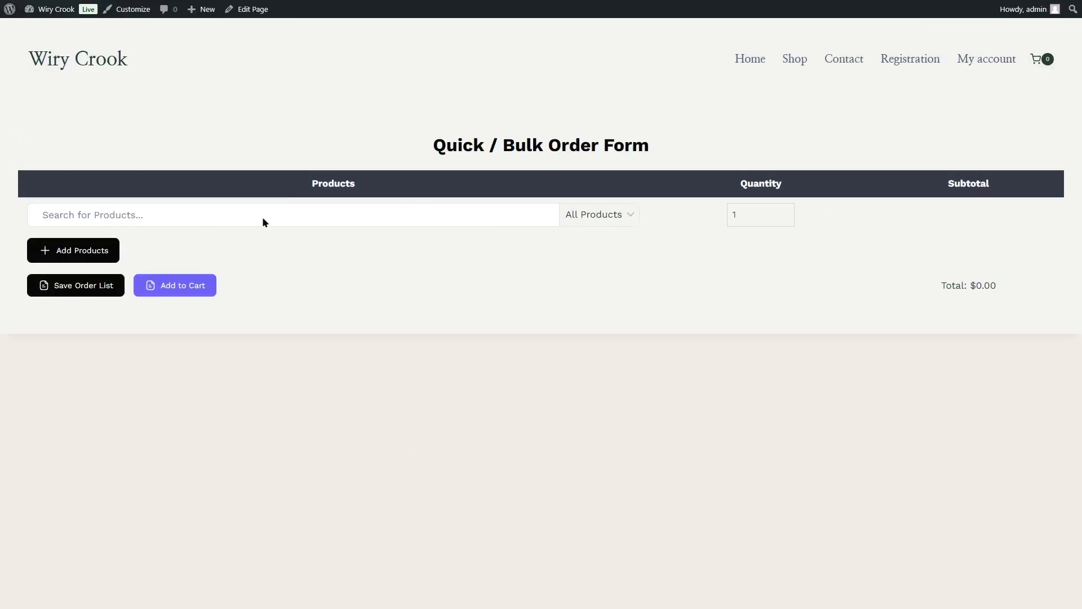
- Add the Button Fern product to the bulk order form with a quantity of 10
{"action": "type", "text": "but"}
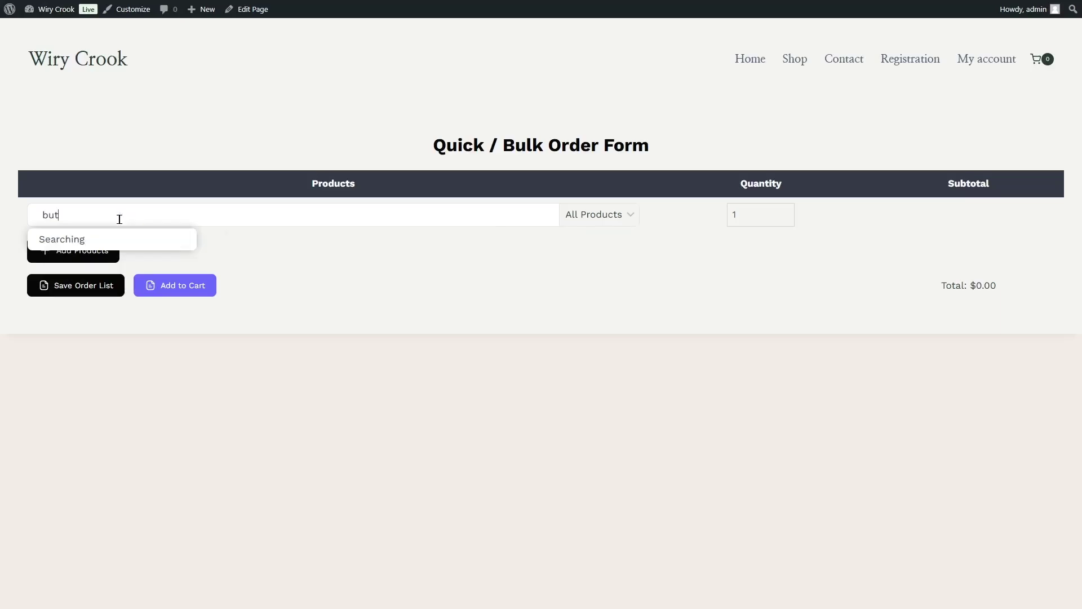
{"action": "left_click", "coordinate": [116, 239]}
{"action": "left_click", "coordinate": [804, 212]}
{"action": "type", "text": "0"}
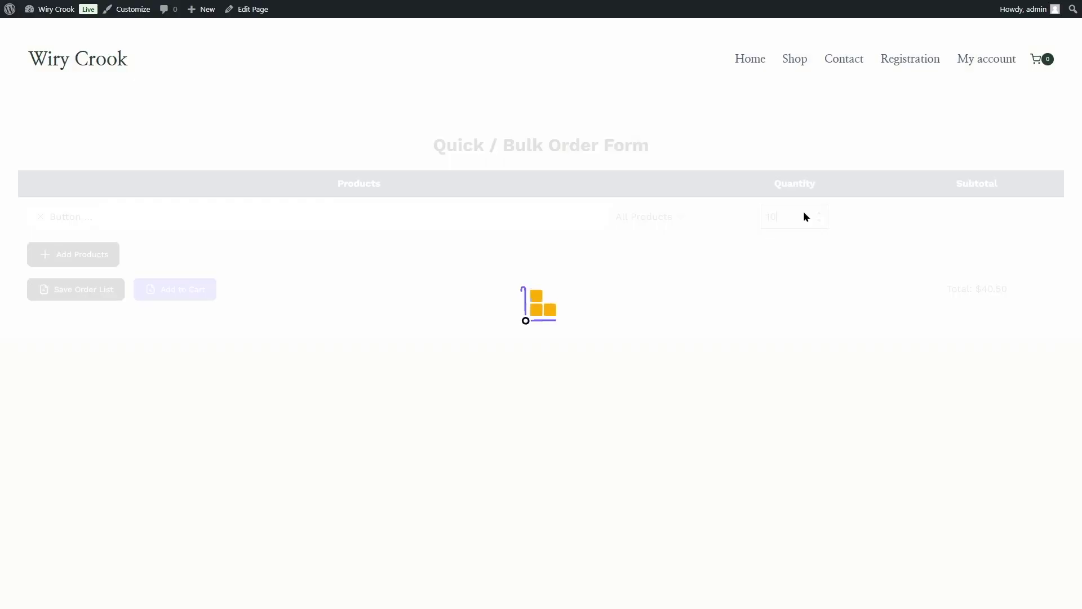
- Add the Snake Plant Laurentii as a second product in the bulk order form with a quantity of 20
{"action": "left_click", "coordinate": [80, 256]}
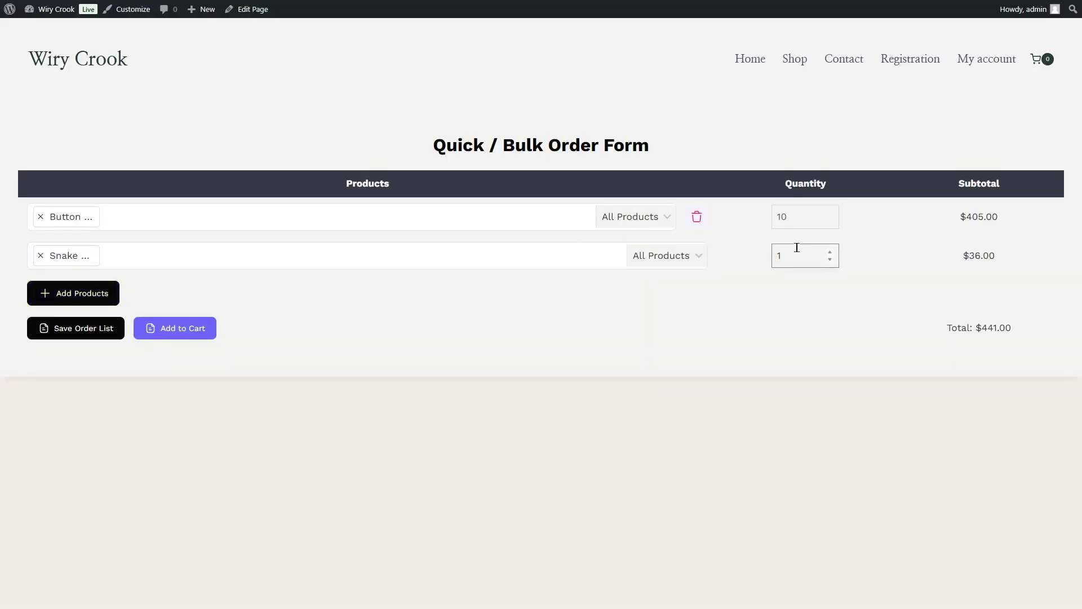
{"action": "double_click", "coordinate": [797, 247]}
{"action": "type", "text": "20"}
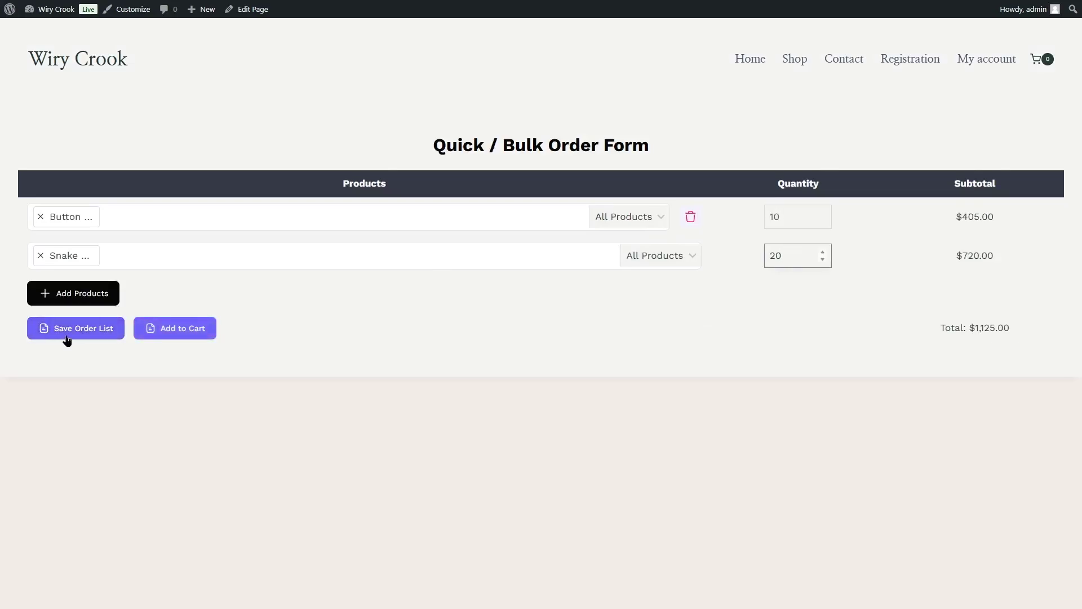
- Save the order list under the name "order 1" and add its products to the cart
{"action": "left_click", "coordinate": [66, 336]}
{"action": "left_click", "coordinate": [579, 295]}
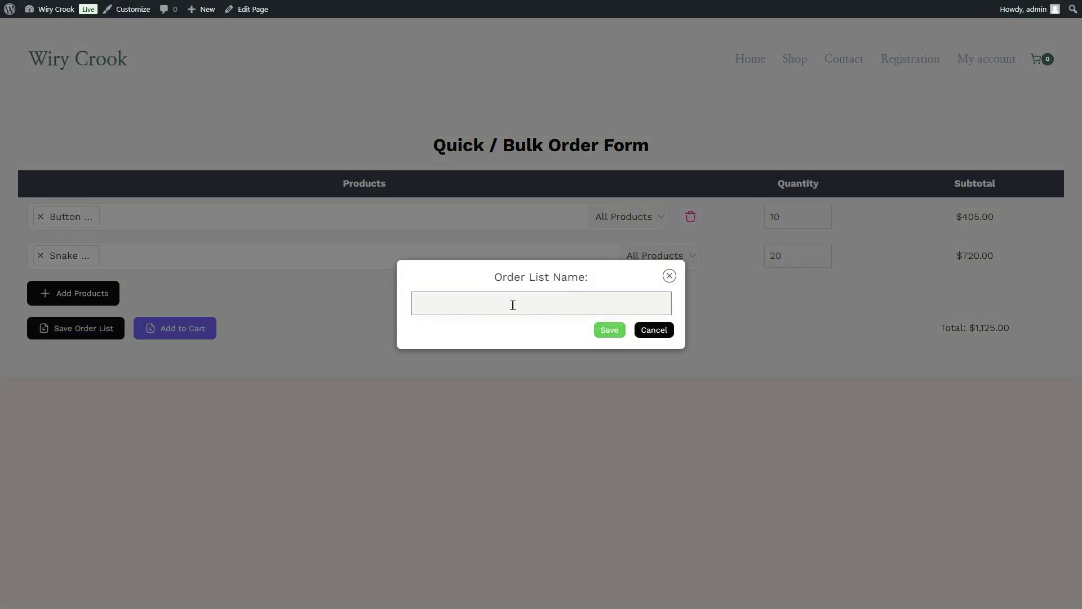
{"action": "type", "text": "order 1"}
{"action": "key", "text": "Return"}
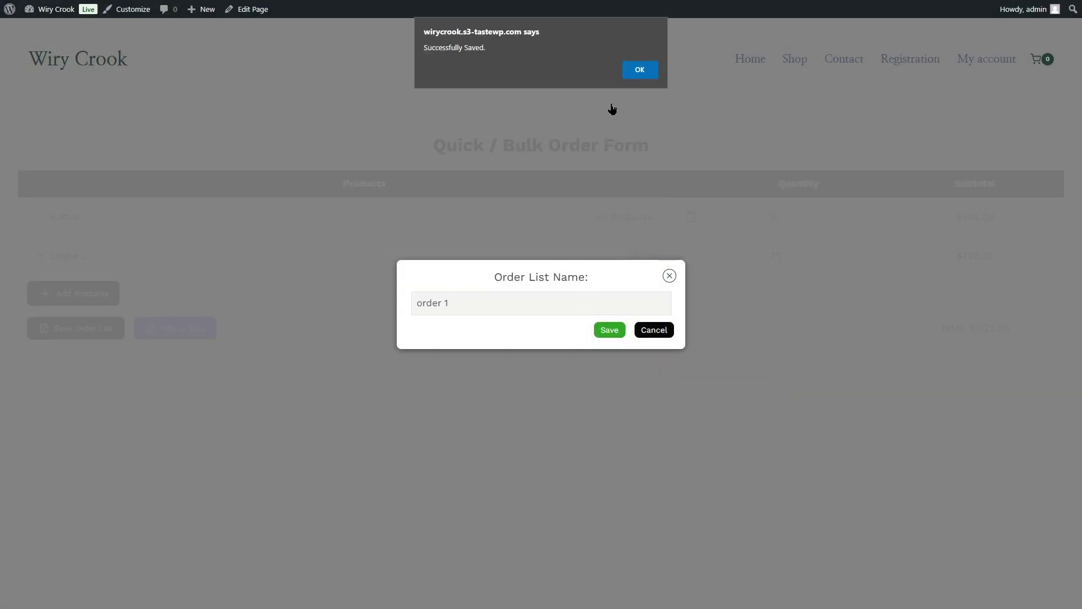
{"action": "left_click", "coordinate": [637, 69]}
{"action": "left_click", "coordinate": [171, 336]}
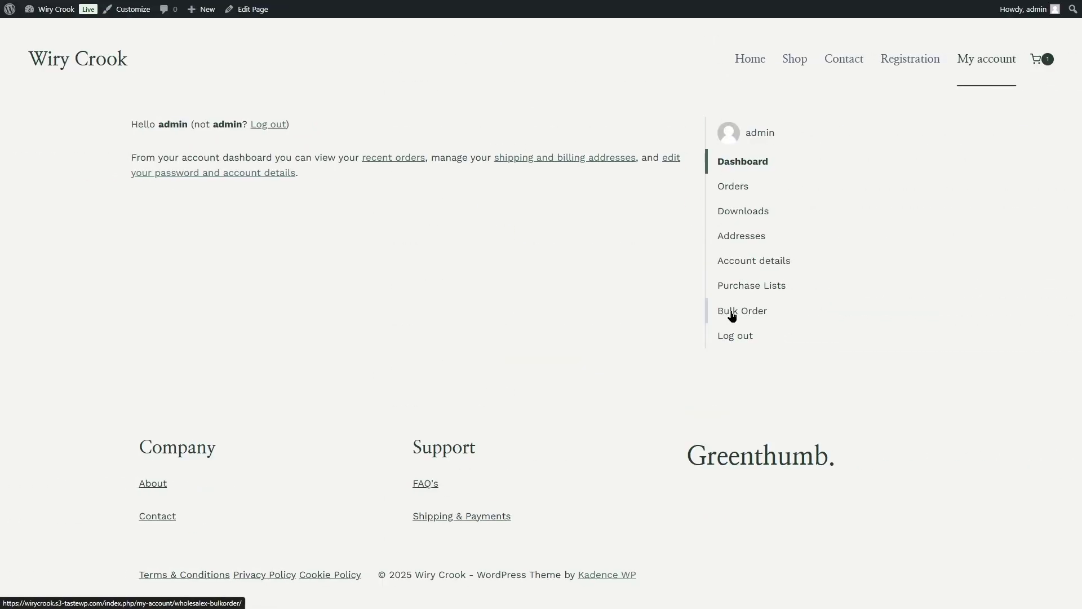
- View the Bulk Order form and the Purchase Lists section within the My account page
{"action": "left_click", "coordinate": [732, 316]}
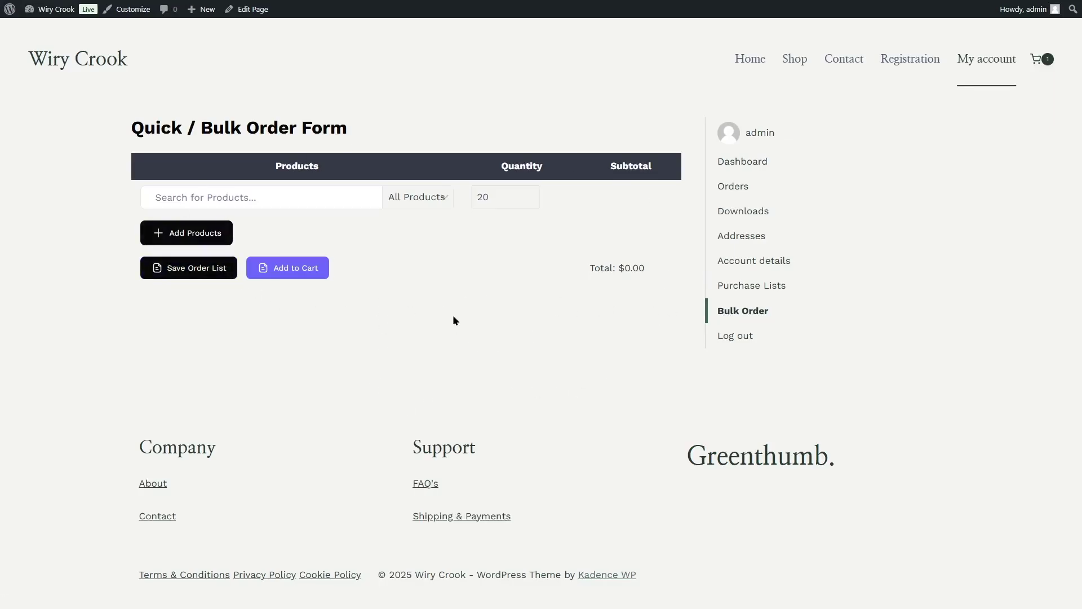
{"action": "left_click", "coordinate": [771, 292]}
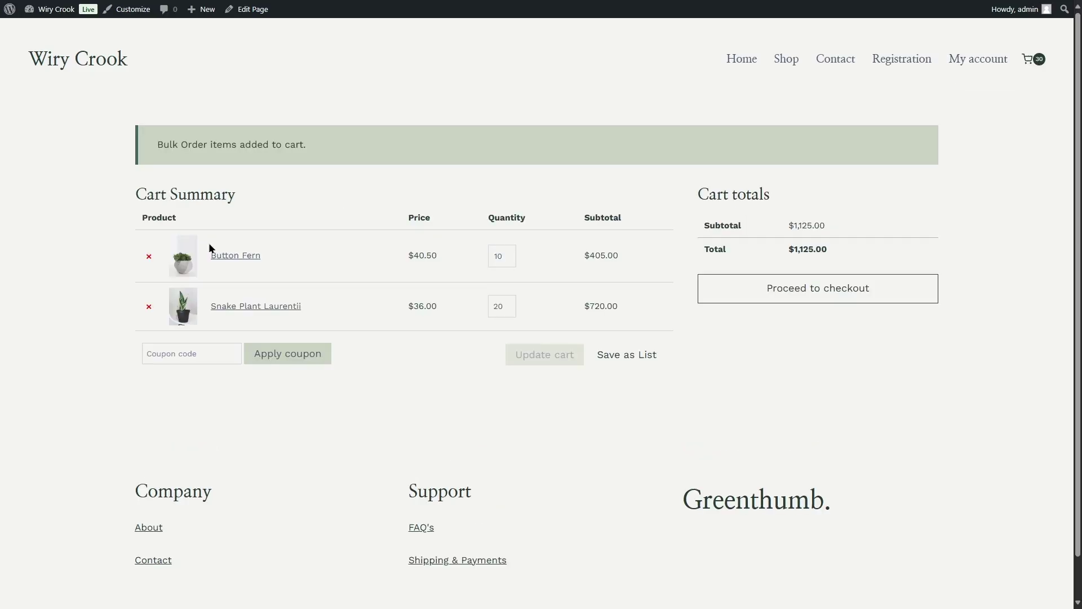
- Enable the Subaccounts, Request a Quote and Conversations addons in WholesaleX and open the live site's home page
{"action": "mouse_move", "coordinate": [49, 9]}
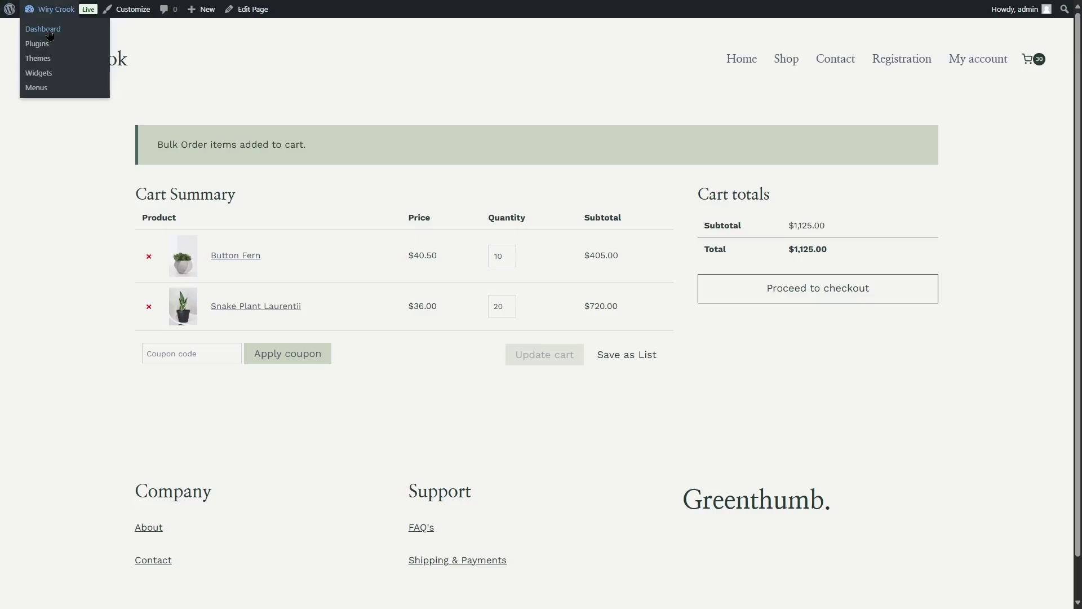
{"action": "left_click", "coordinate": [43, 28]}
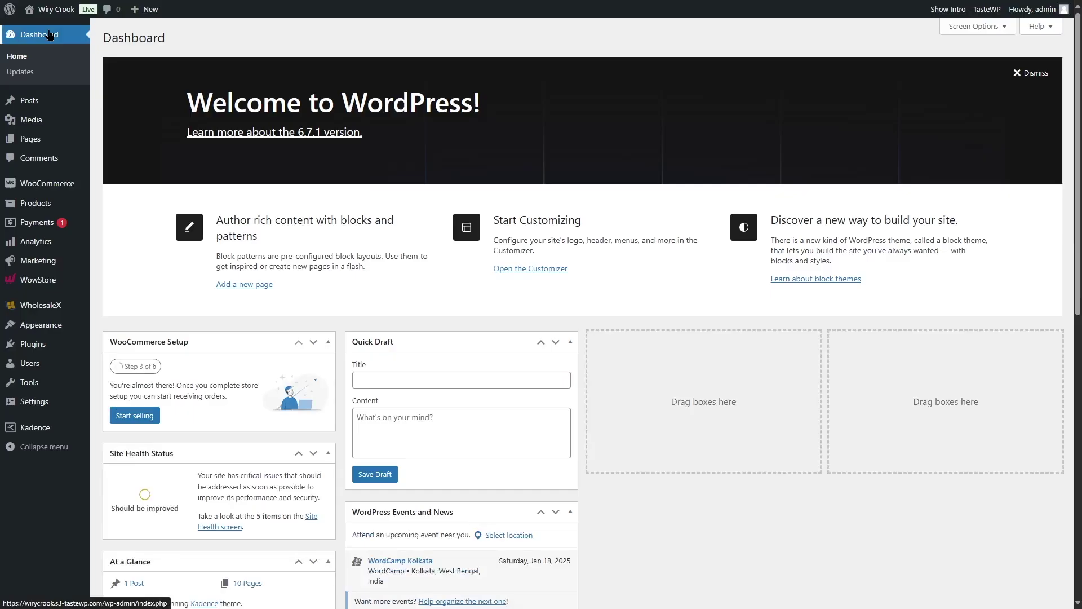
{"action": "mouse_move", "coordinate": [51, 305]}
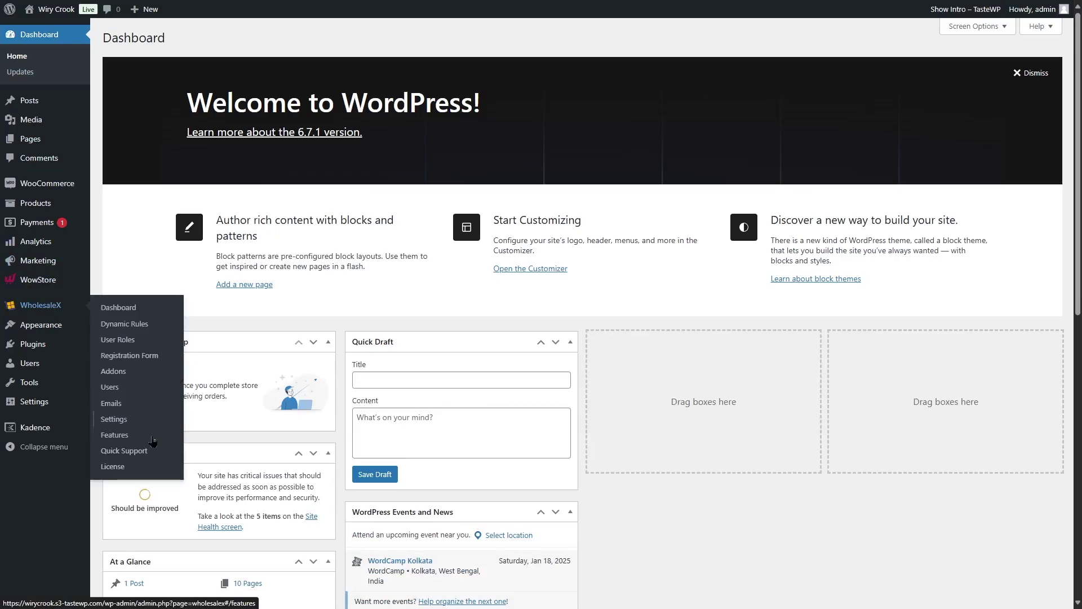
{"action": "left_click", "coordinate": [114, 372]}
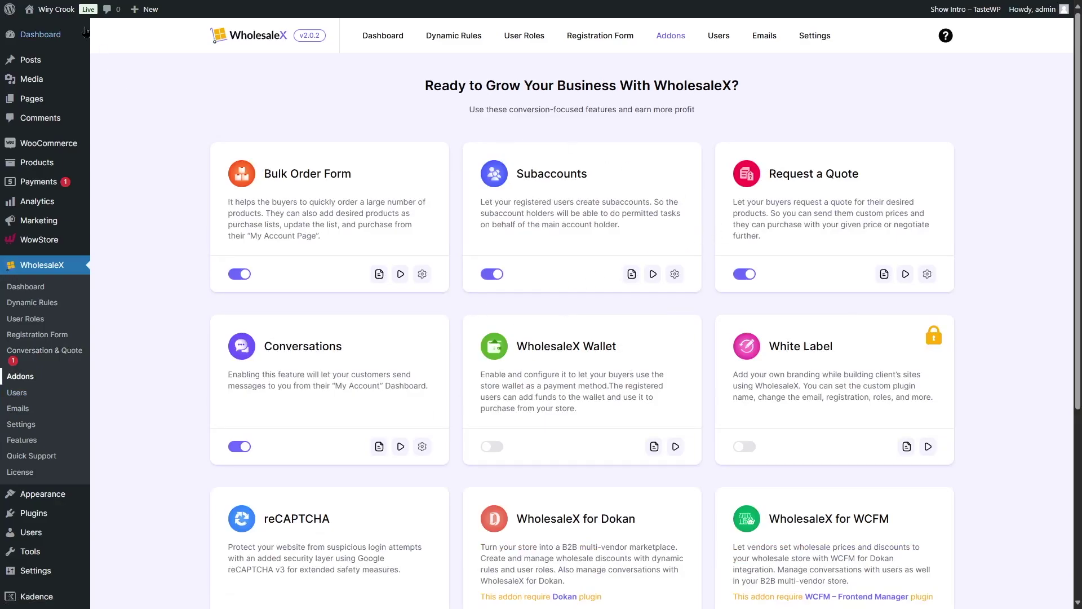
{"action": "mouse_move", "coordinate": [56, 10]}
{"action": "left_click", "coordinate": [65, 35]}
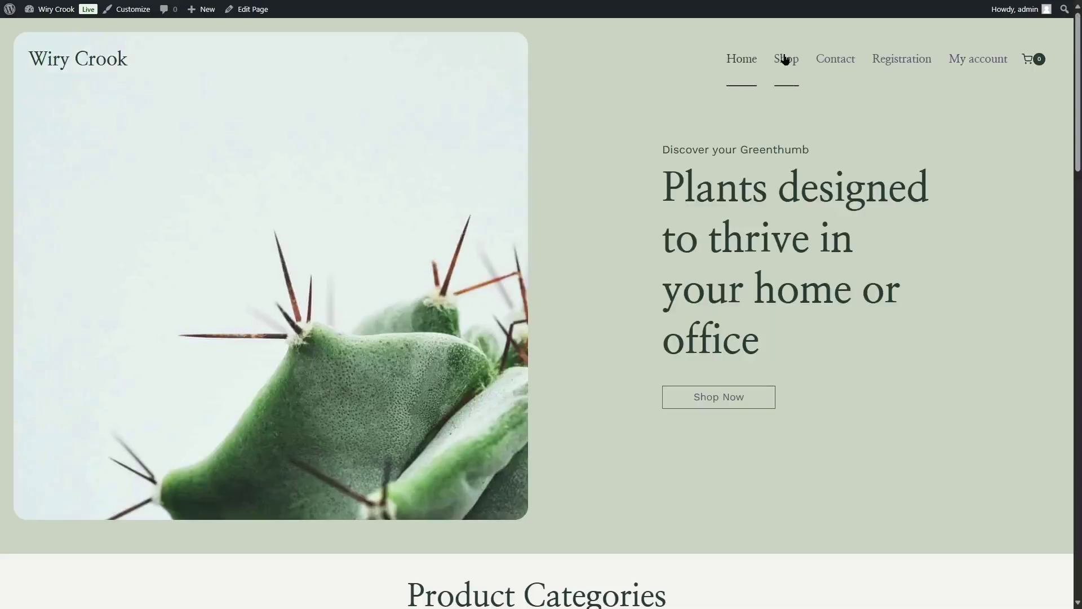
- Add 100 units of the Button Fern to the cart from the shop and view the cart
{"action": "left_click", "coordinate": [785, 59]}
{"action": "scroll", "coordinate": [259, 407], "scroll_direction": "down", "scroll_amount": 2}
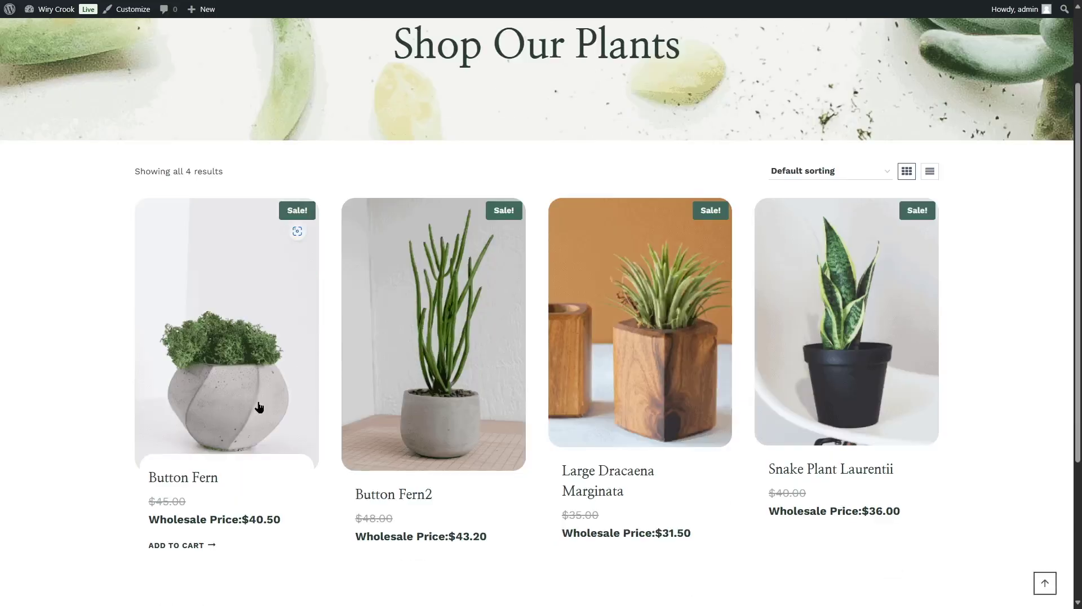
{"action": "left_click", "coordinate": [241, 394]}
{"action": "double_click", "coordinate": [564, 388]}
{"action": "type", "text": "100"}
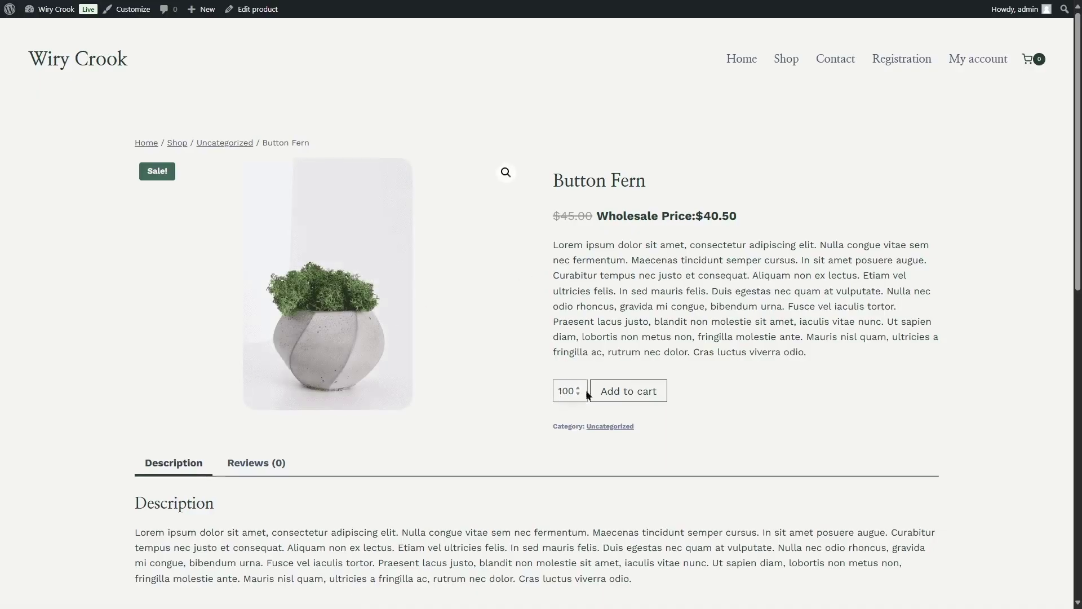
{"action": "left_click", "coordinate": [598, 391]}
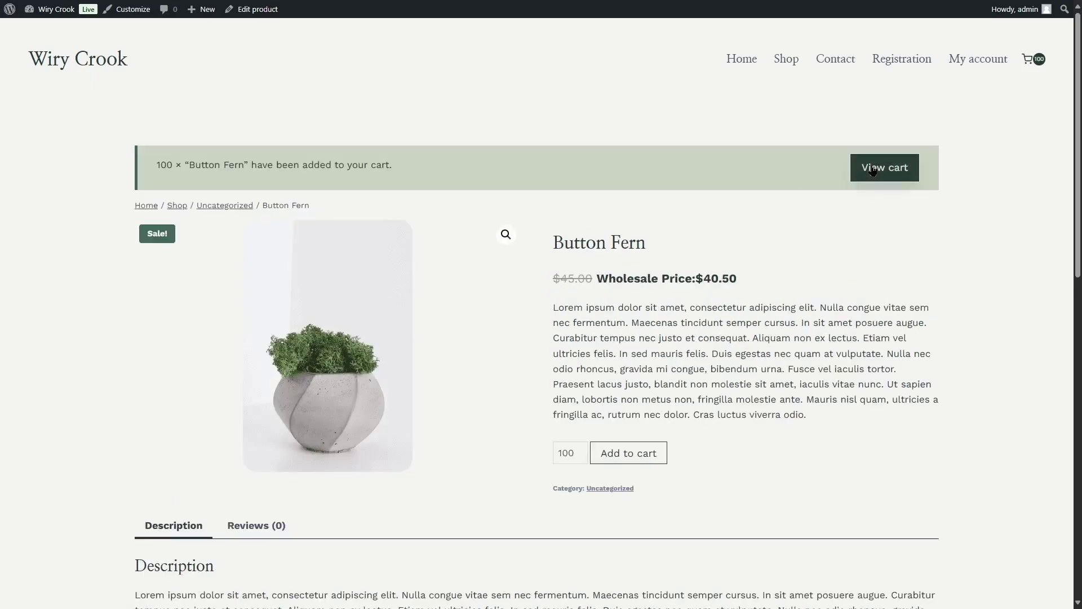
{"action": "left_click", "coordinate": [873, 169]}
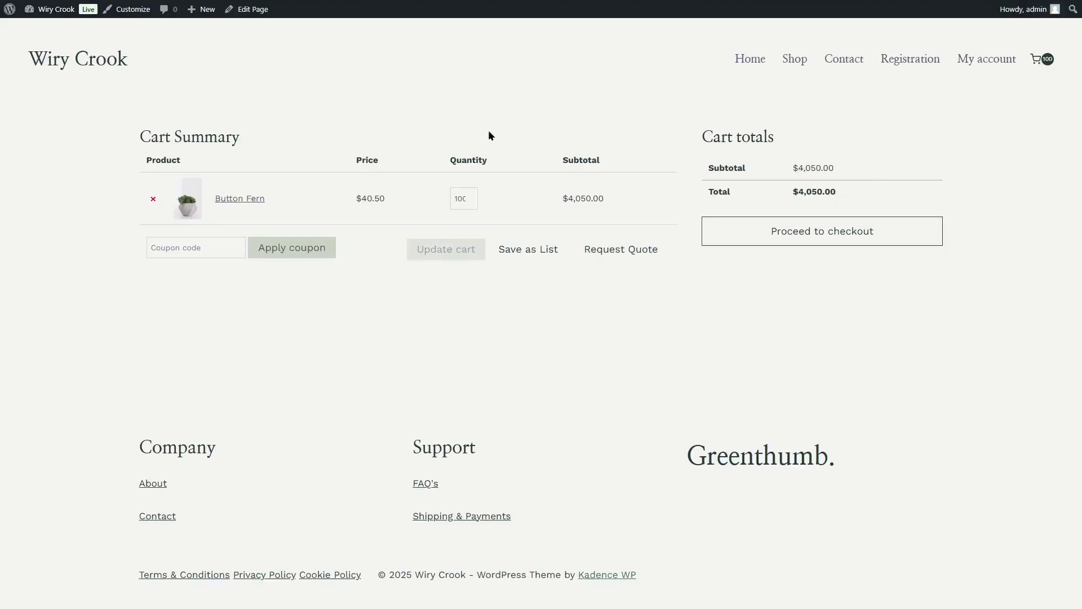
- Submit a quote request for the cart titled "Requesting an initial quote", with a phone number and a lorem ipsum message
{"action": "left_click", "coordinate": [628, 261]}
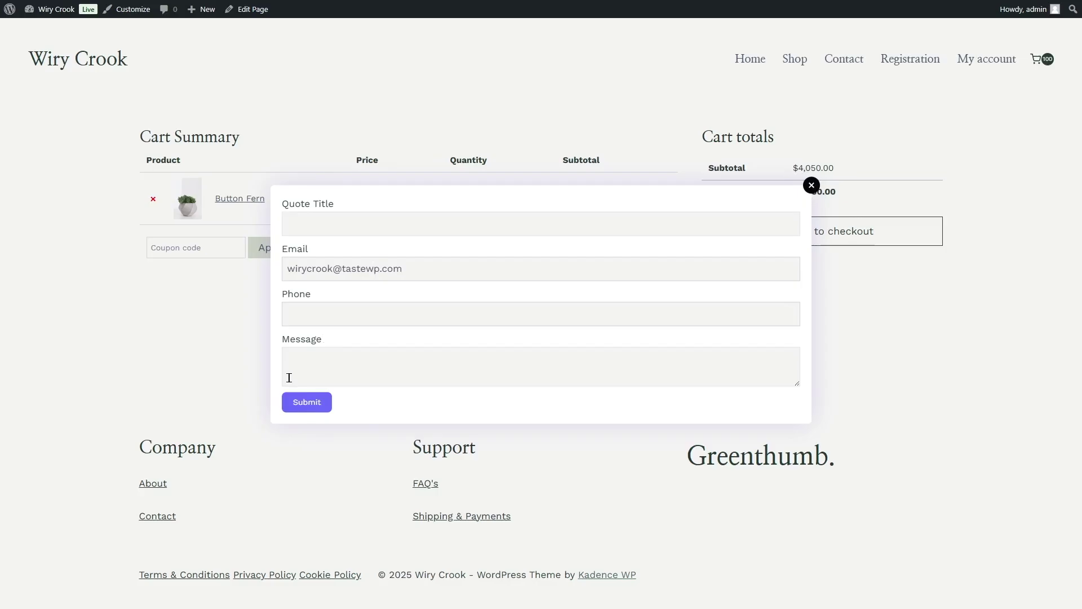
{"action": "key", "text": "ctrl+shift+f"}
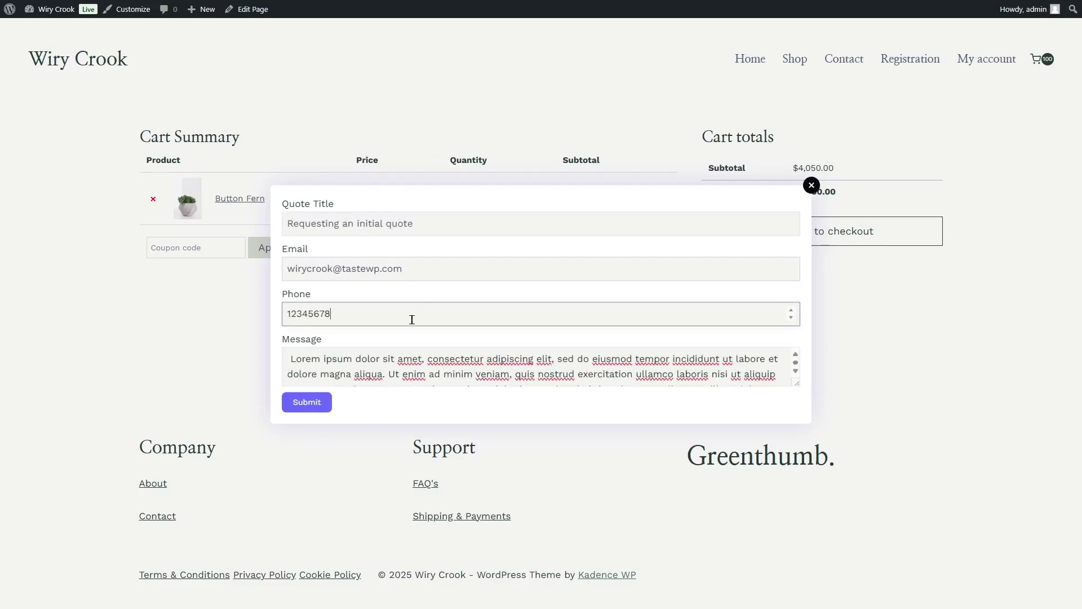
{"action": "left_click", "coordinate": [291, 359]}
{"action": "key", "text": "Delete"}
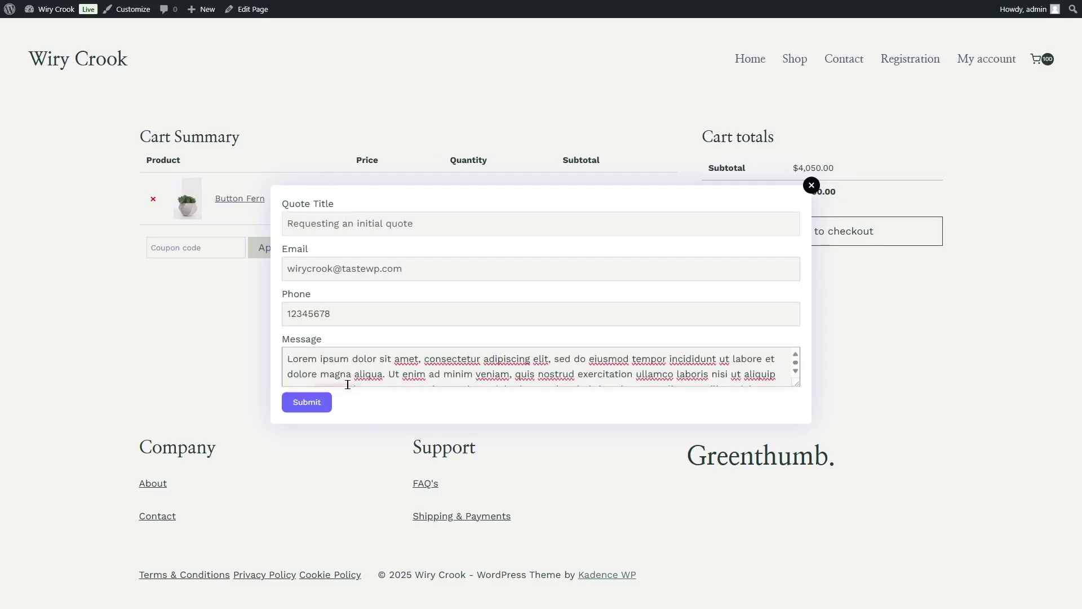
{"action": "left_click", "coordinate": [306, 401]}
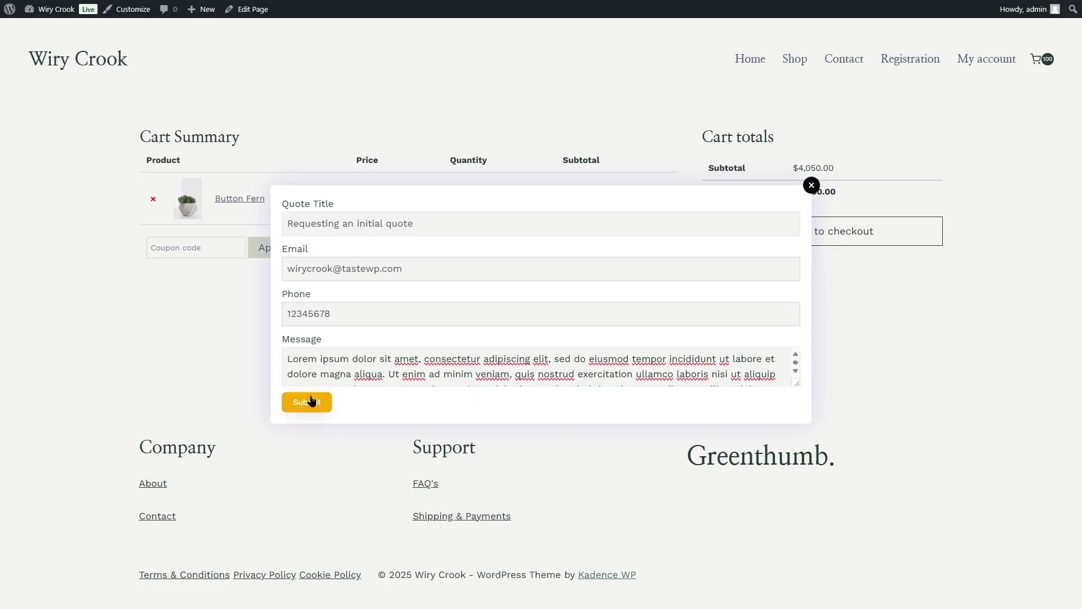
{"action": "left_click", "coordinate": [596, 80]}
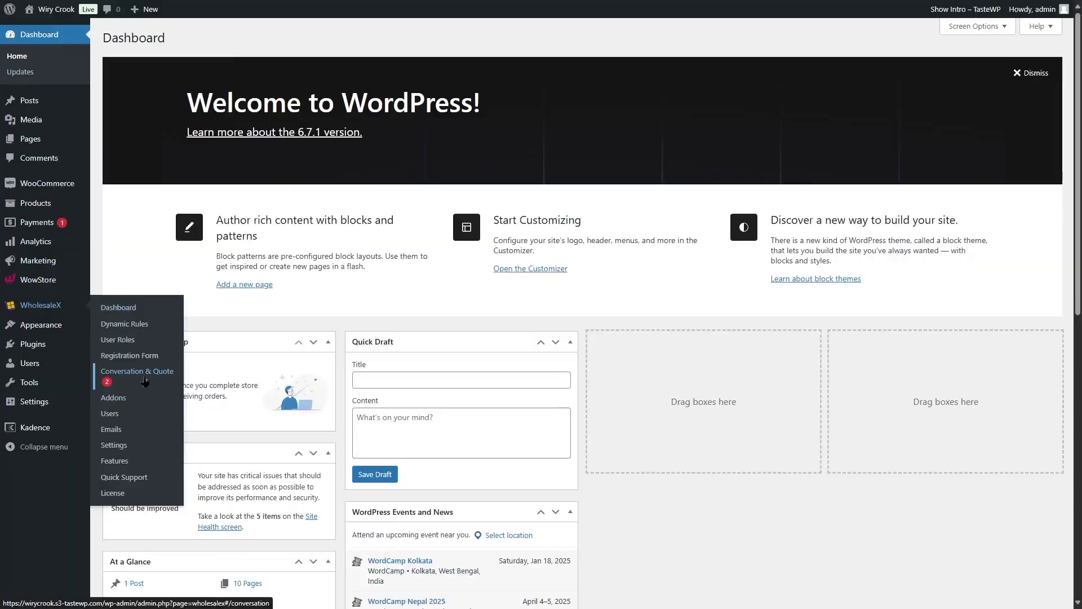
- Open the "Requesting an initial quote" entry in WholesaleX's conversations and send a lorem ipsum reply
{"action": "left_click", "coordinate": [165, 378]}
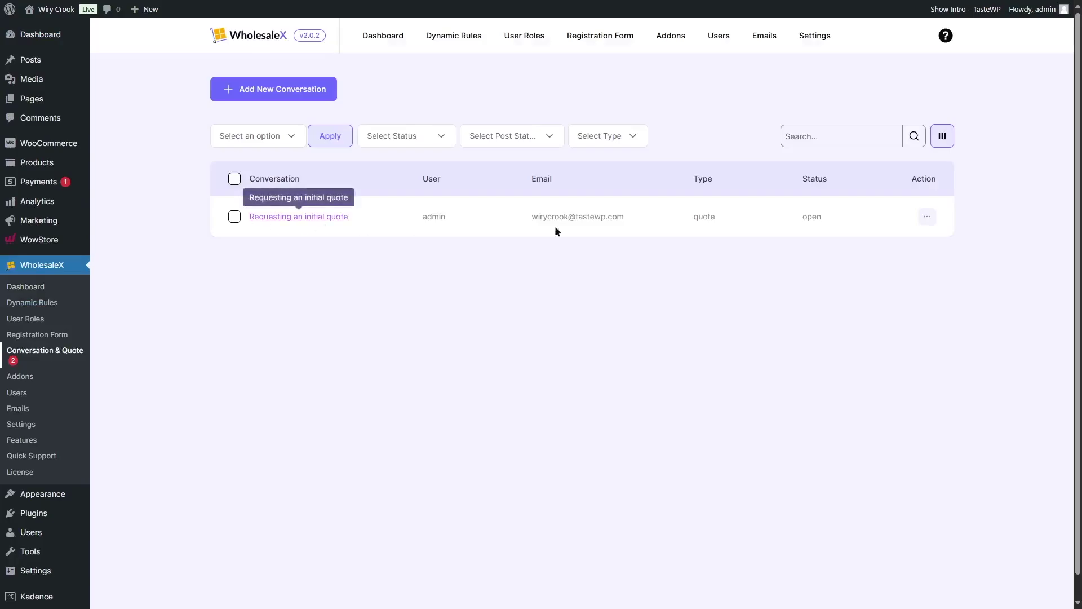
{"action": "left_click", "coordinate": [927, 218]}
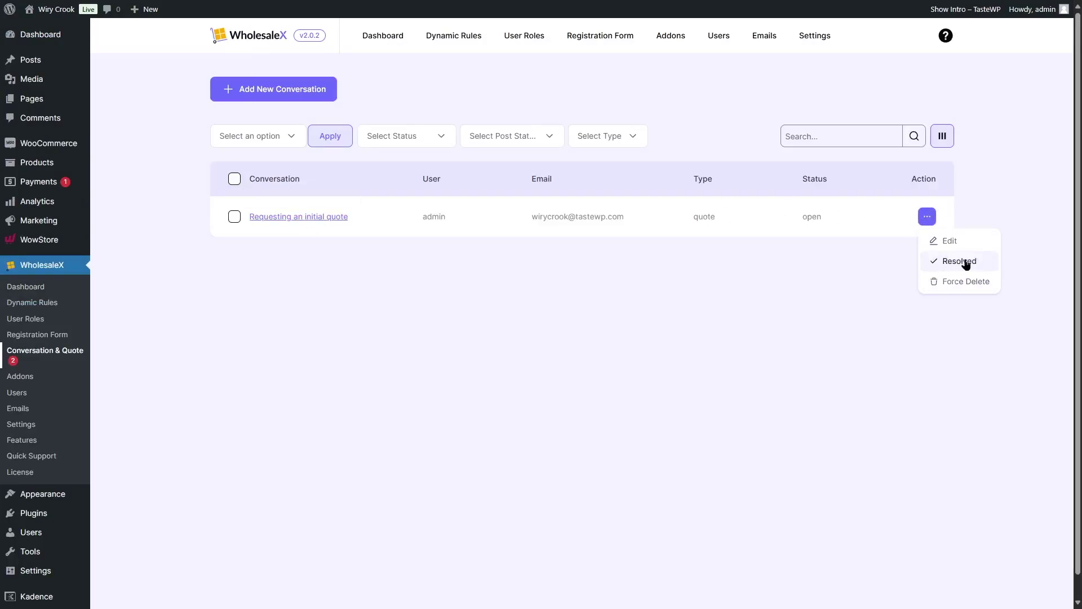
{"action": "left_click", "coordinate": [277, 217]}
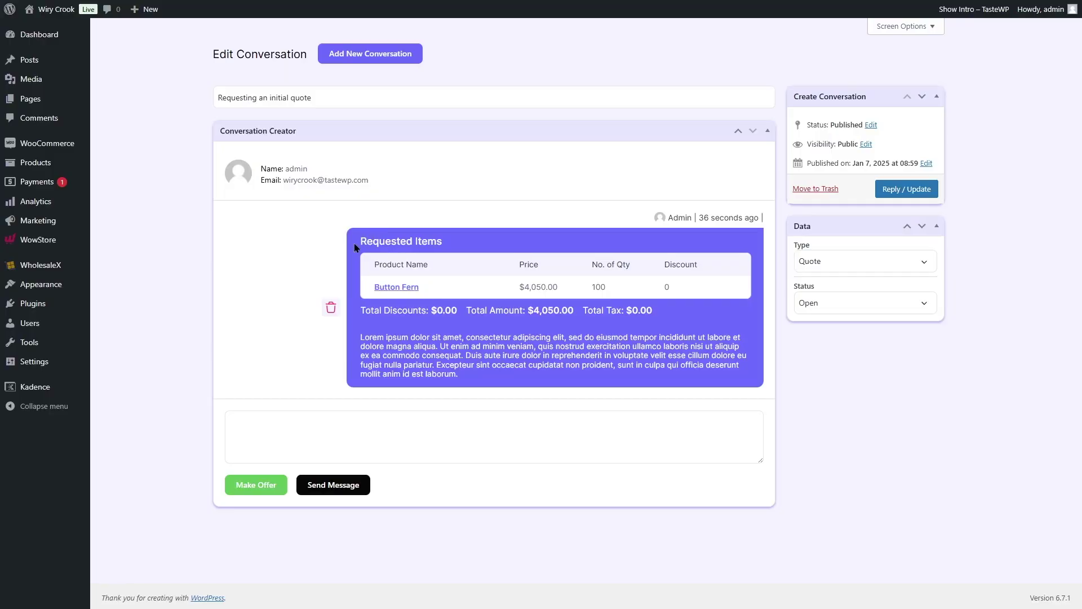
{"action": "left_click", "coordinate": [279, 426]}
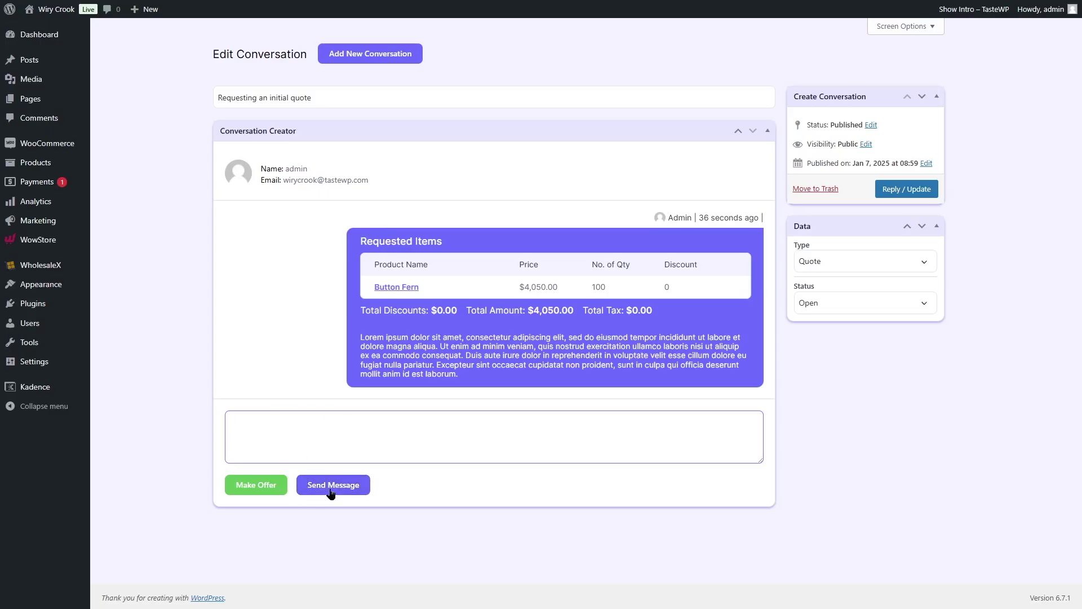
{"action": "type", "text": "Lorem ipsum dolor sit amet, consectetur adipiscing elit, sed do eiusmod tempor incididunt ut labore et dolore magna aliqua. Ut enim ad minim veniam, quis nostrud exercitation ullamco laboris nisi ut aliquip ex ea commodo consequat. Duis aute irure dolor in reprehenderit in voluptate velit esse cillum dolore eu fugiat nulla pariatur. Excepteur sint occaecat cupidatat non proident, sunt in culpa qui officia deserunt mollit anim id est laborum."}
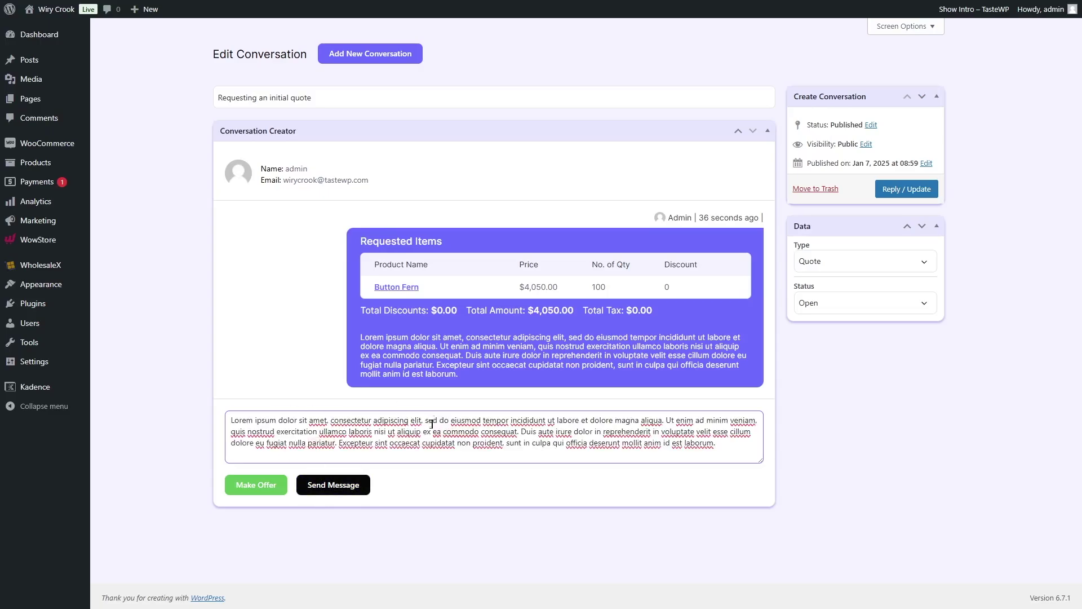
{"action": "left_click", "coordinate": [317, 490]}
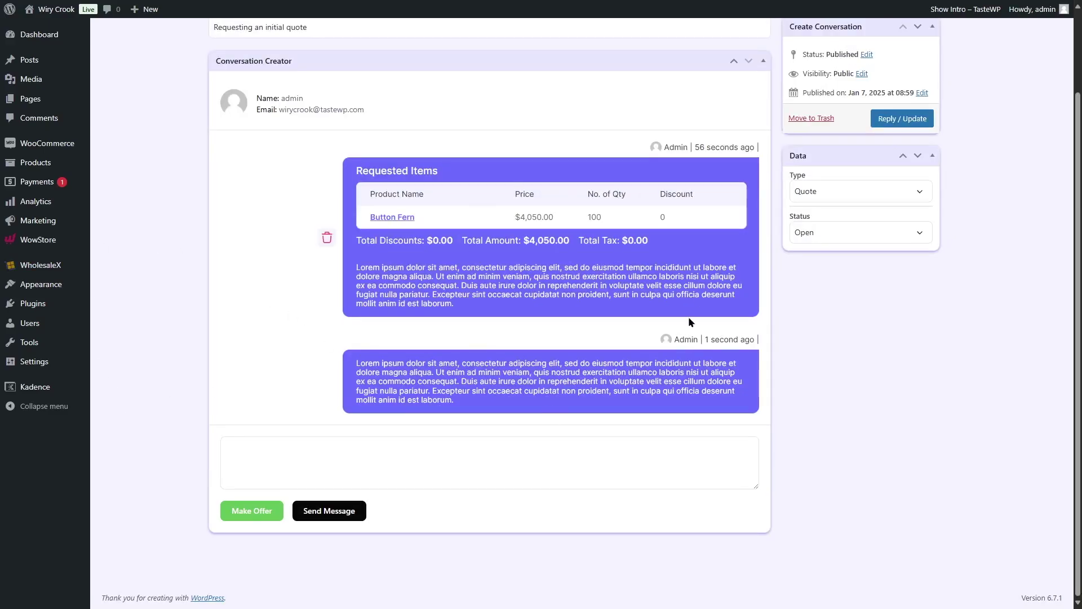
- Make an offer for the quote request, lowering the Button Fern quantity in its order and saving the item
{"action": "left_click", "coordinate": [261, 511]}
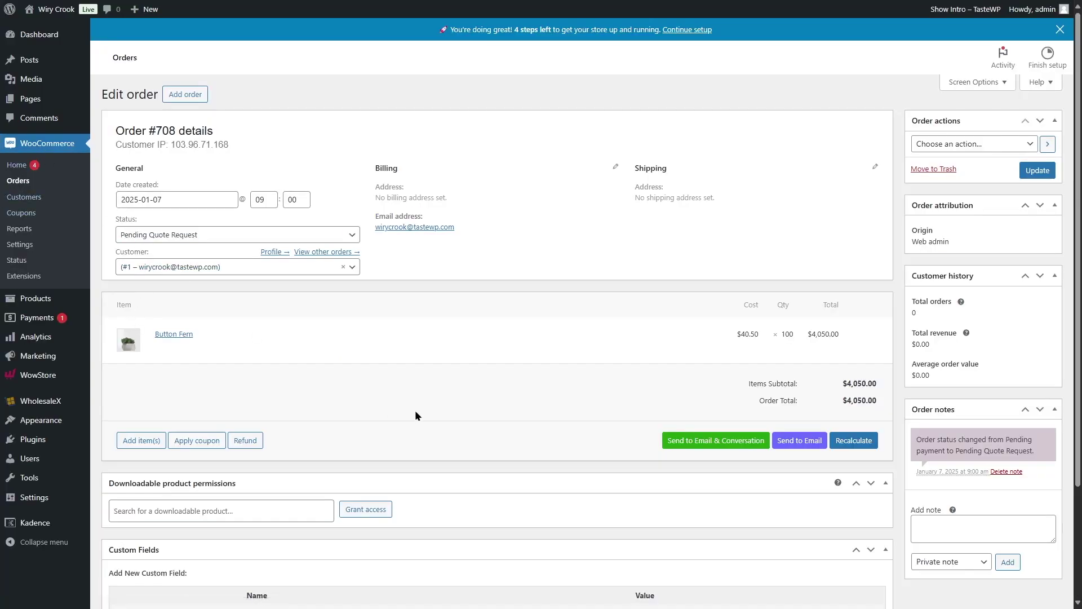
{"action": "left_click", "coordinate": [857, 334]}
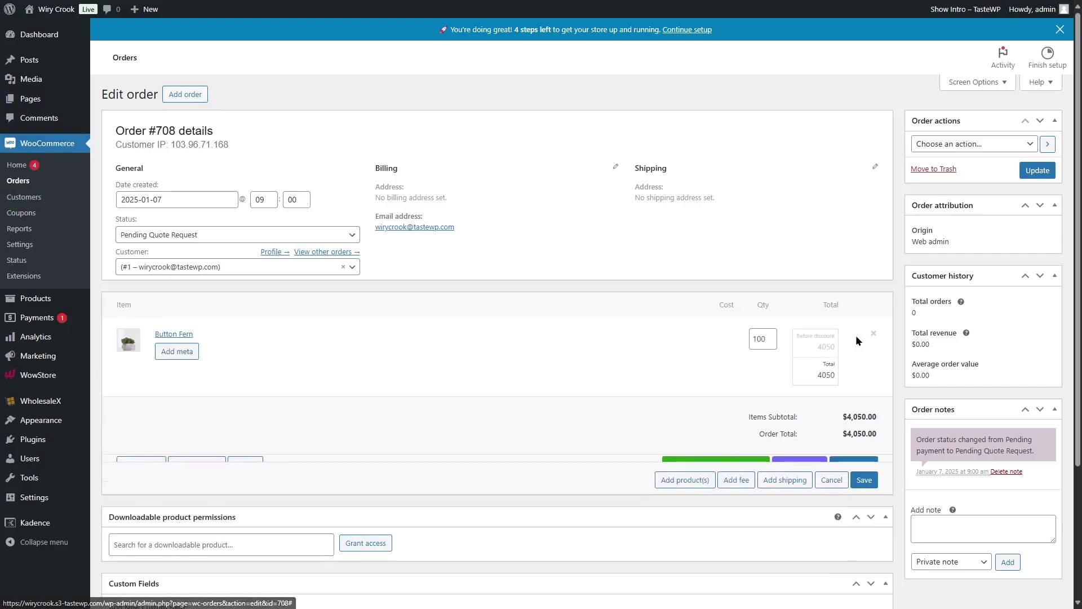
{"action": "left_click", "coordinate": [771, 343]}
{"action": "left_click", "coordinate": [771, 342]}
{"action": "left_click", "coordinate": [813, 384]}
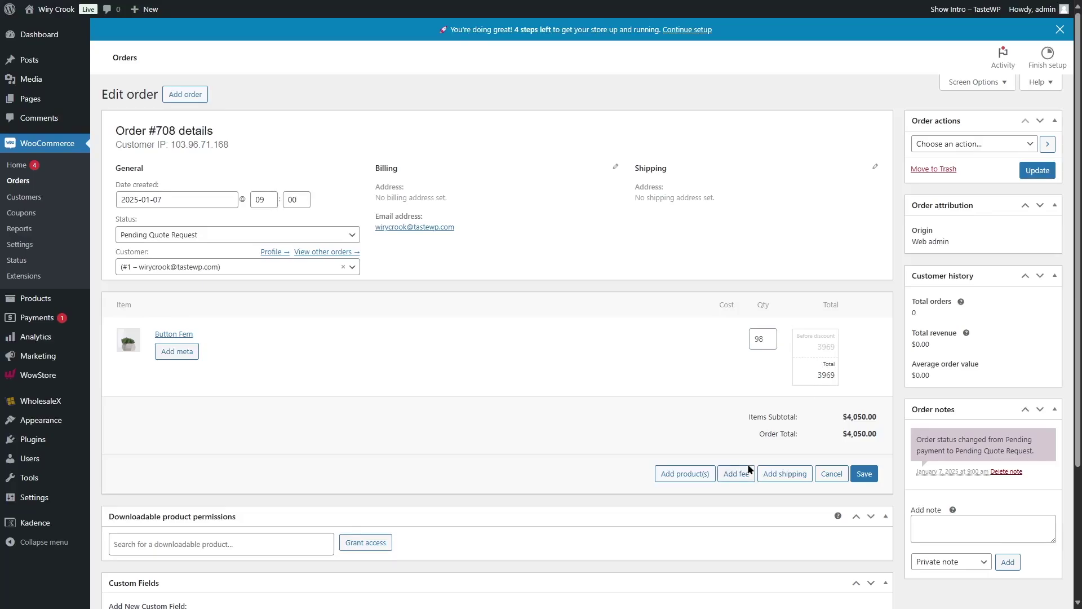
{"action": "left_click", "coordinate": [772, 342]}
{"action": "left_click", "coordinate": [857, 471]}
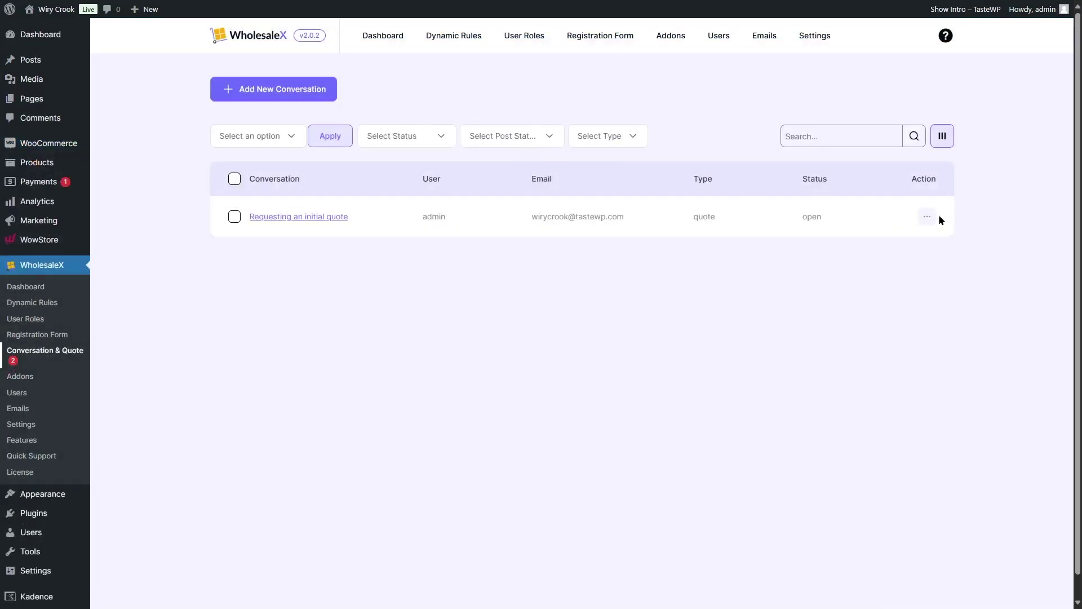
- Mark the "Requesting an initial quote" entry as resolved in the Conversation & Quote list
{"action": "left_click", "coordinate": [929, 218]}
{"action": "left_click", "coordinate": [958, 263]}
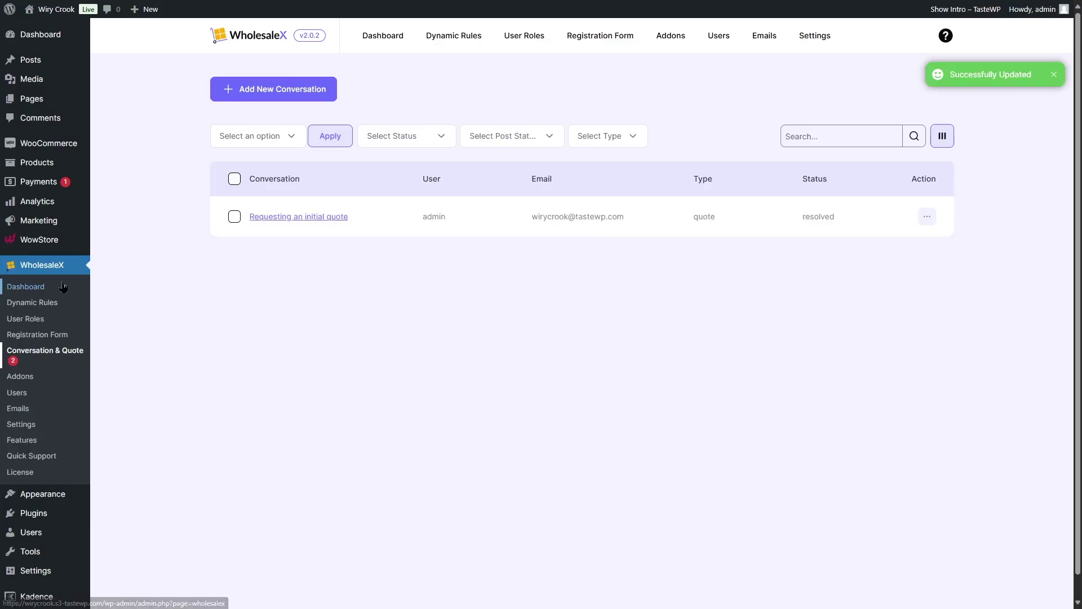
- Open the Subaccounts section of the My account page on the live site
{"action": "mouse_move", "coordinate": [57, 10]}
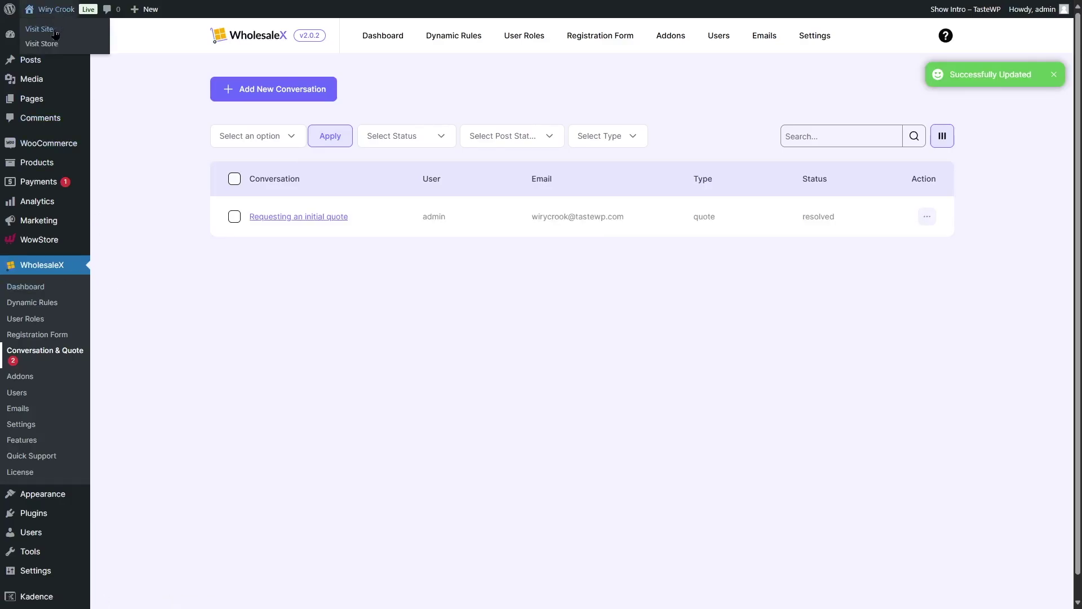
{"action": "left_click", "coordinate": [55, 31]}
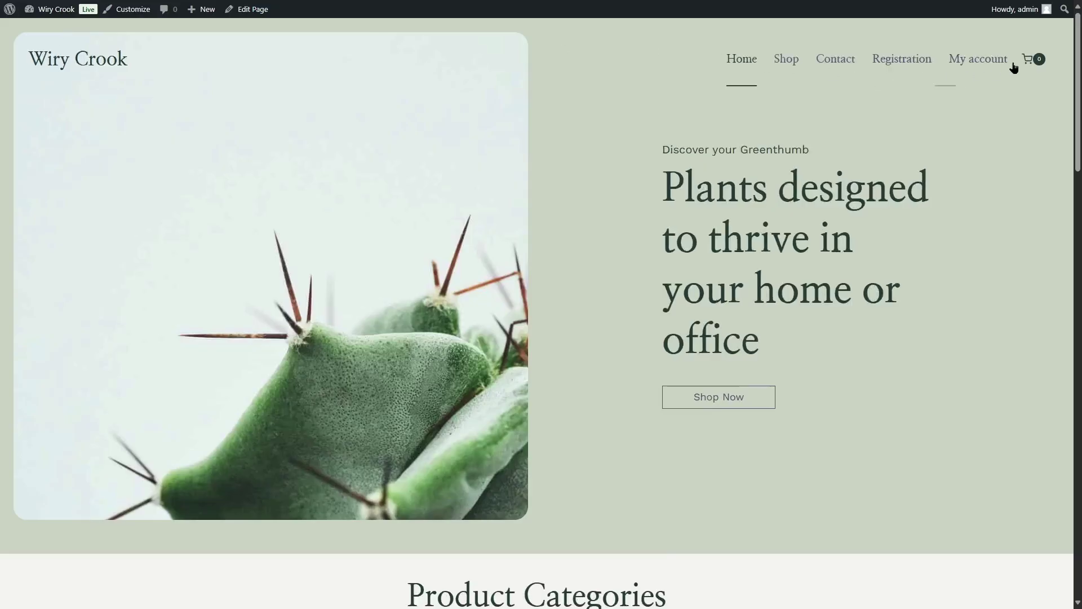
{"action": "left_click", "coordinate": [990, 62]}
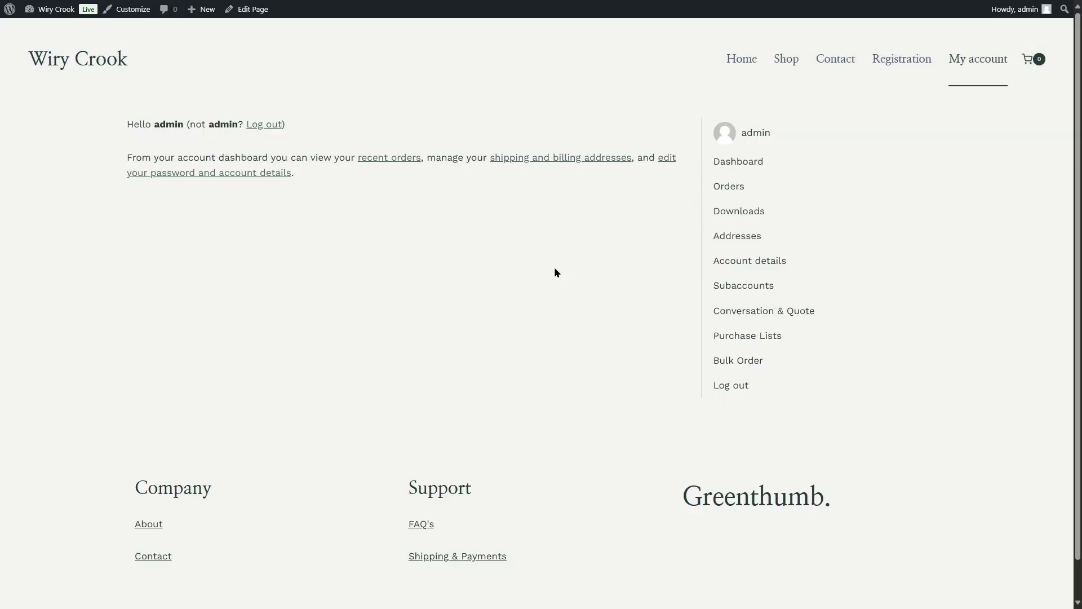
{"action": "left_click", "coordinate": [746, 288]}
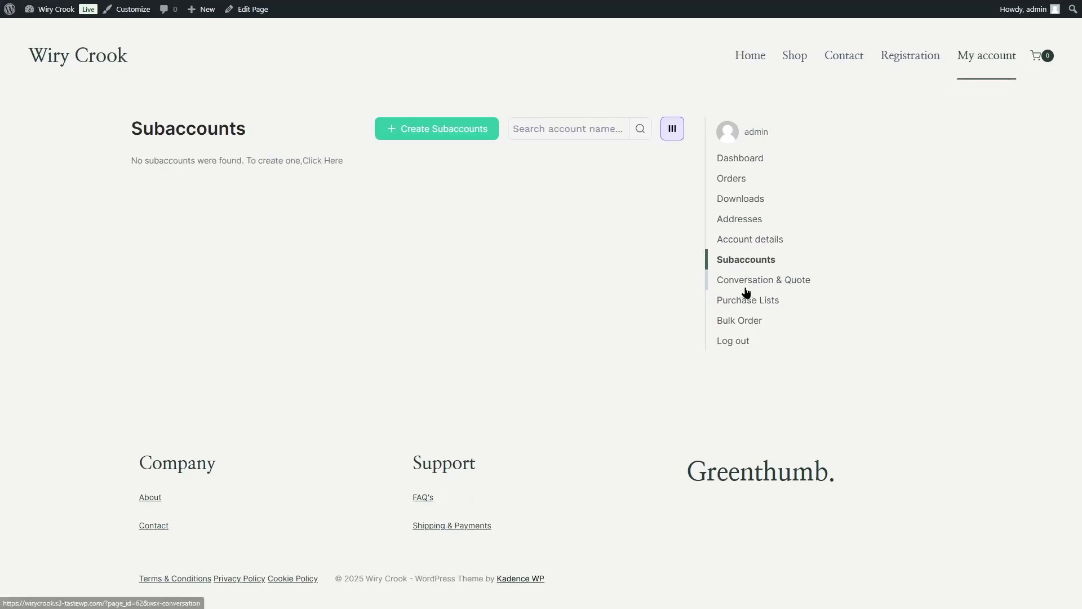
- Create a Manager subaccount with contact details, an account password and the Place an Order, View all account orders and Order Approval Required permissions
{"action": "left_click", "coordinate": [412, 131]}
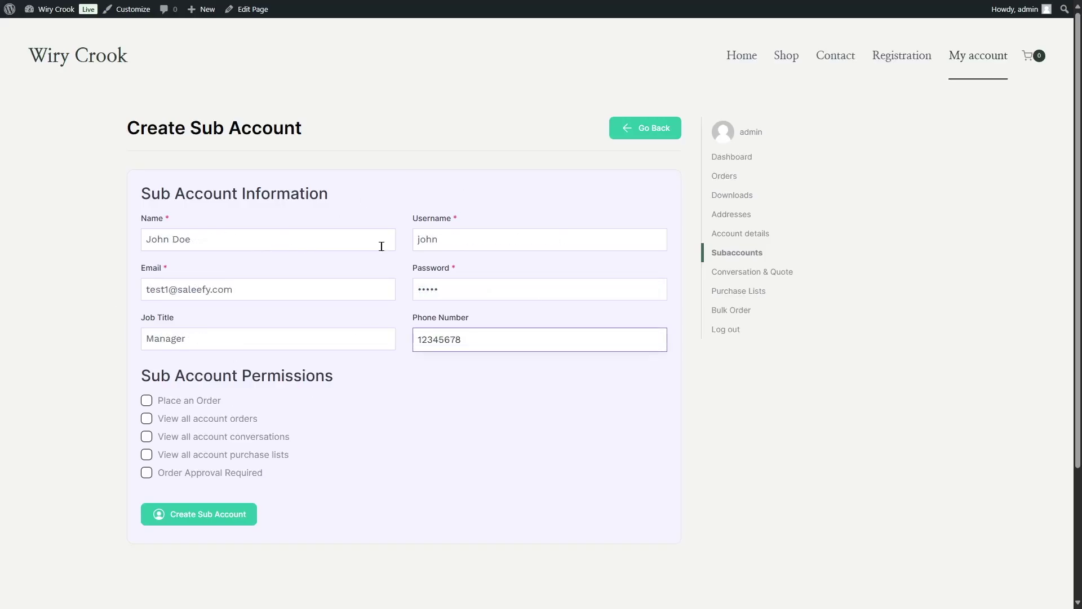
{"action": "left_click", "coordinate": [170, 403]}
{"action": "left_click", "coordinate": [176, 422]}
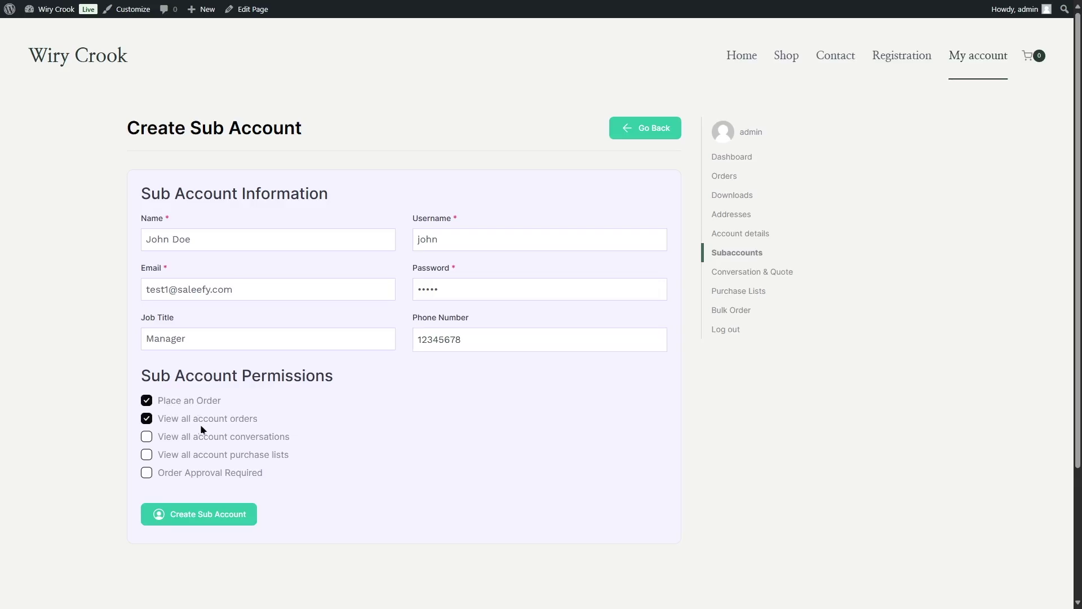
{"action": "left_click", "coordinate": [172, 438]}
{"action": "left_click", "coordinate": [200, 460]}
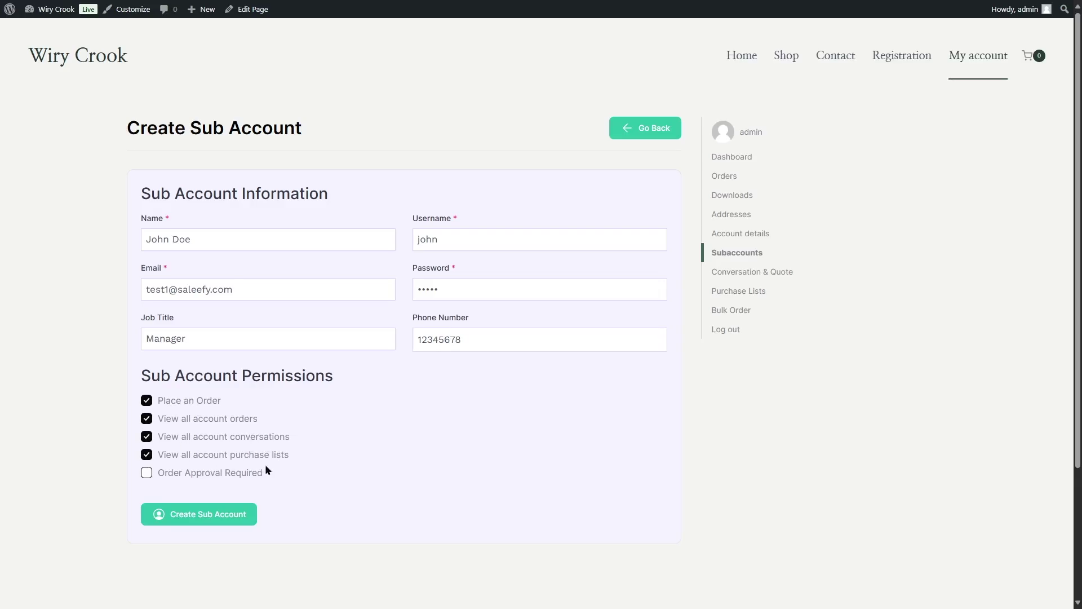
{"action": "left_click", "coordinate": [200, 478]}
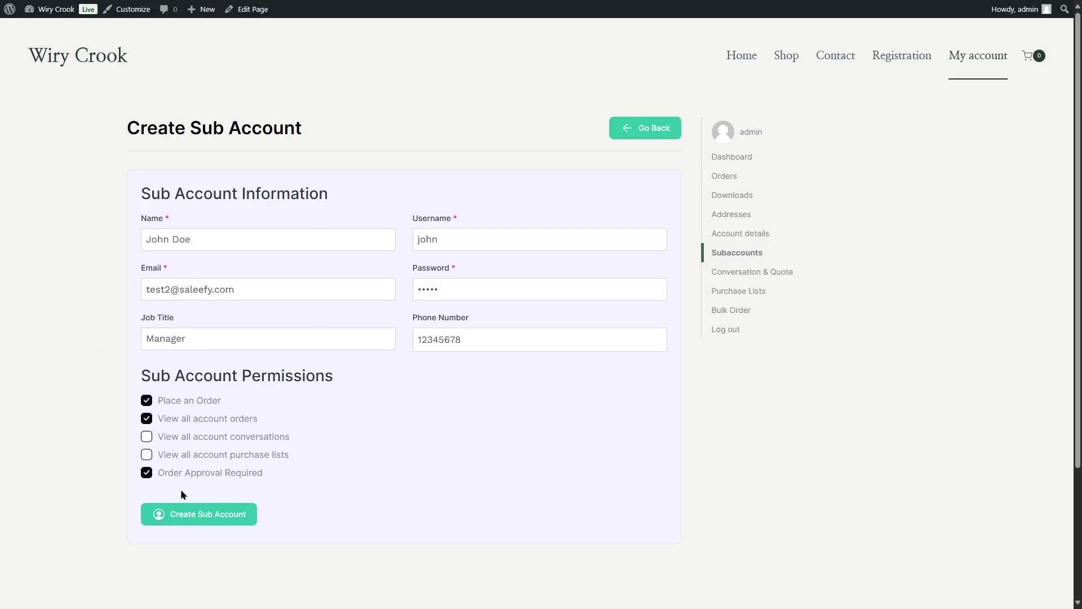
{"action": "left_click", "coordinate": [173, 514]}
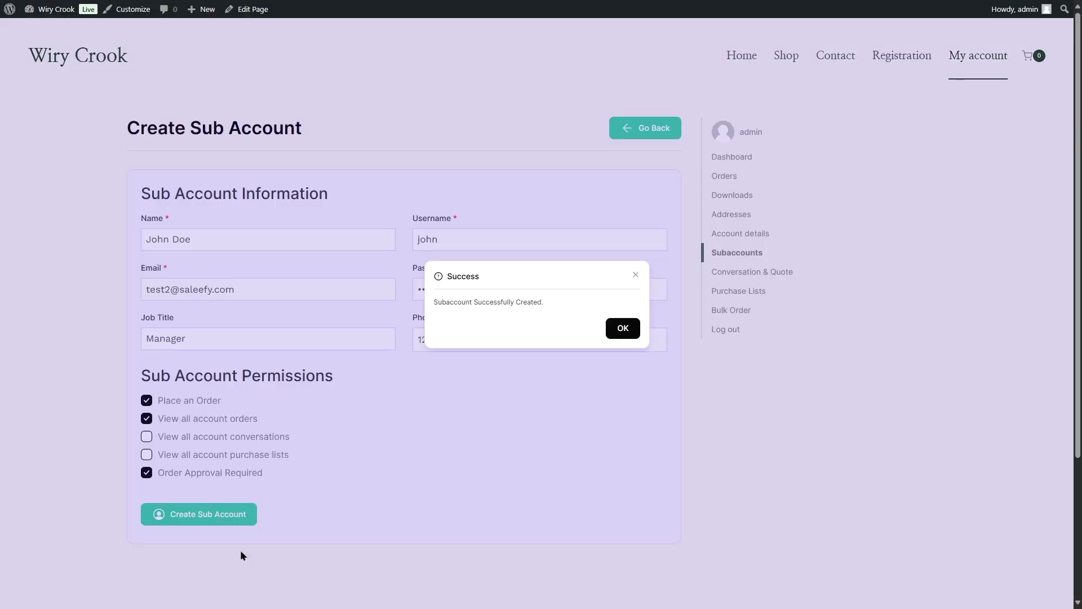
{"action": "left_click", "coordinate": [623, 326]}
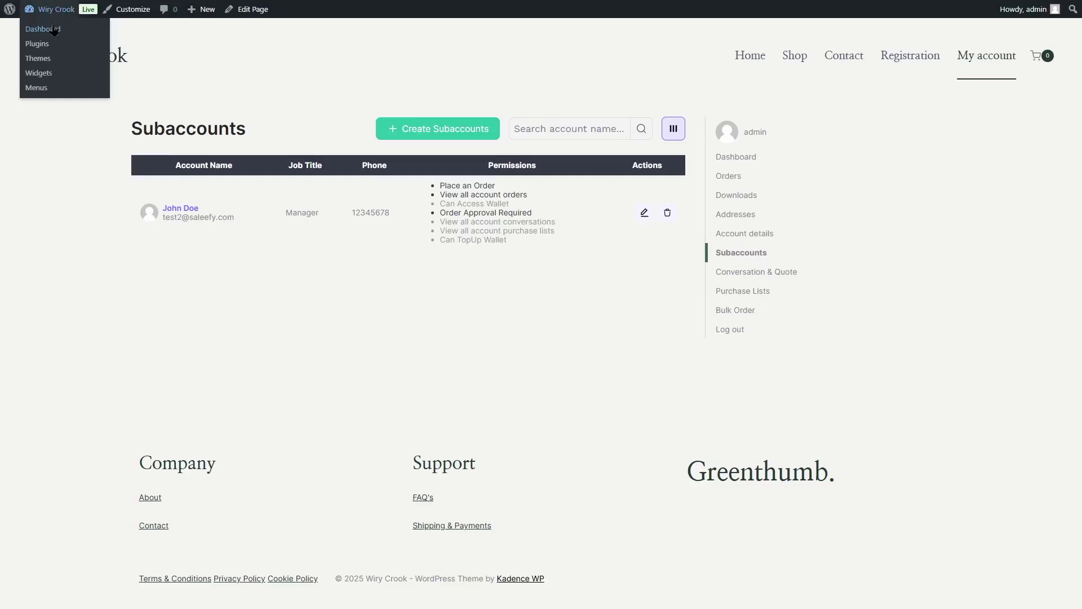
- Enable the WholesaleX Wallet addon from the admin dashboard and save its default settings
{"action": "left_click", "coordinate": [55, 27]}
{"action": "mouse_move", "coordinate": [62, 305]}
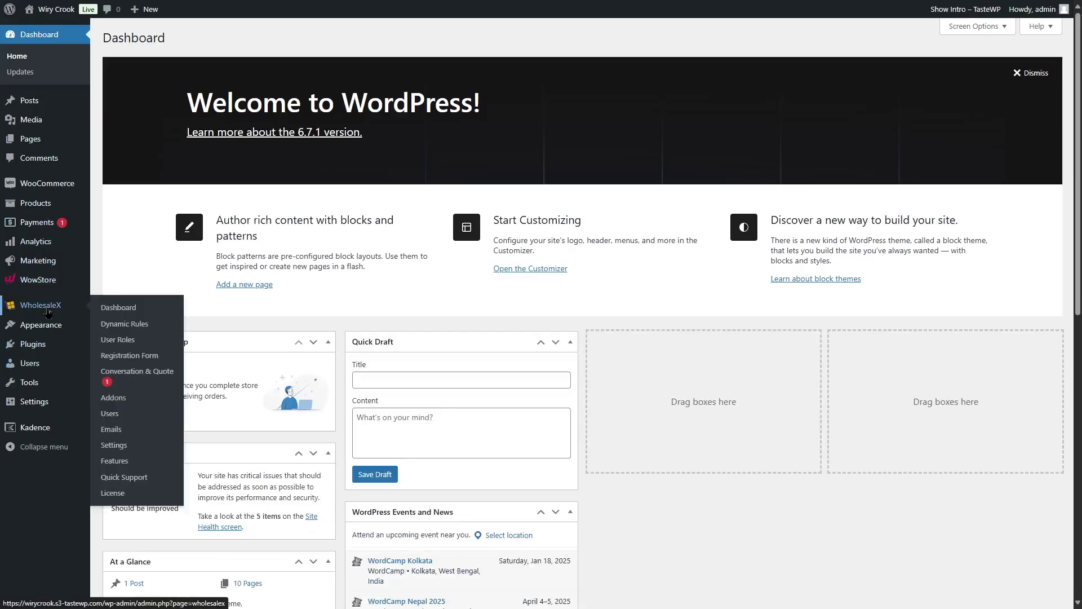
{"action": "left_click", "coordinate": [137, 415]}
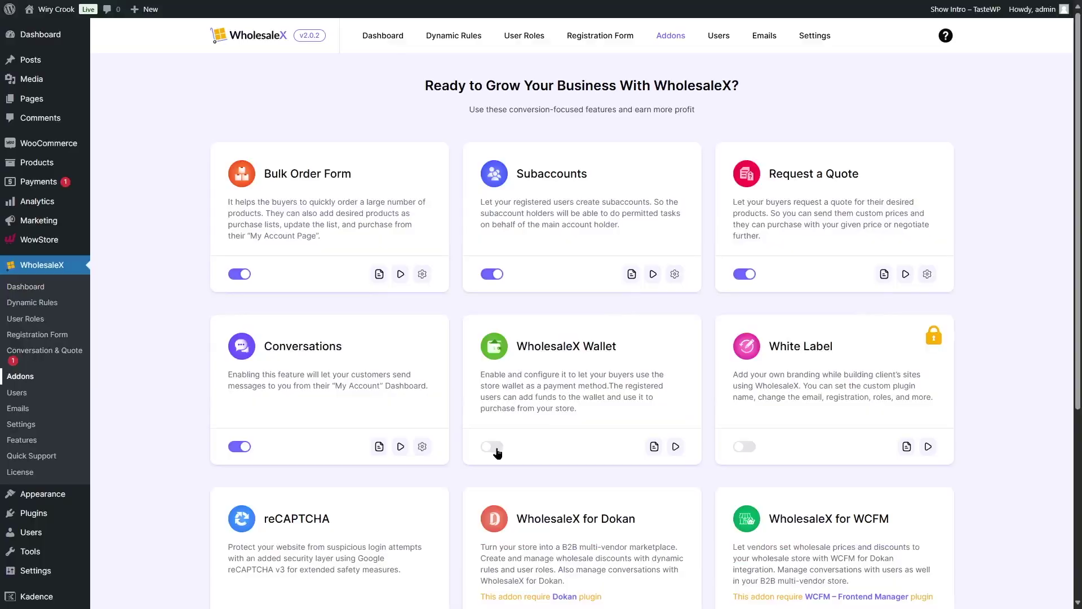
{"action": "left_click", "coordinate": [493, 447]}
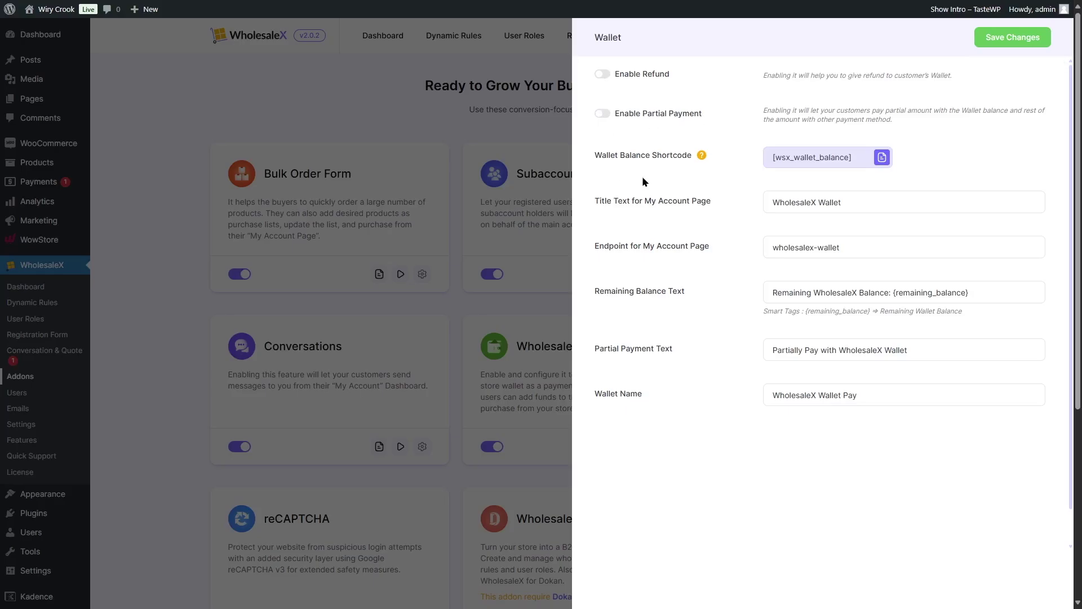
{"action": "left_click", "coordinate": [1010, 36]}
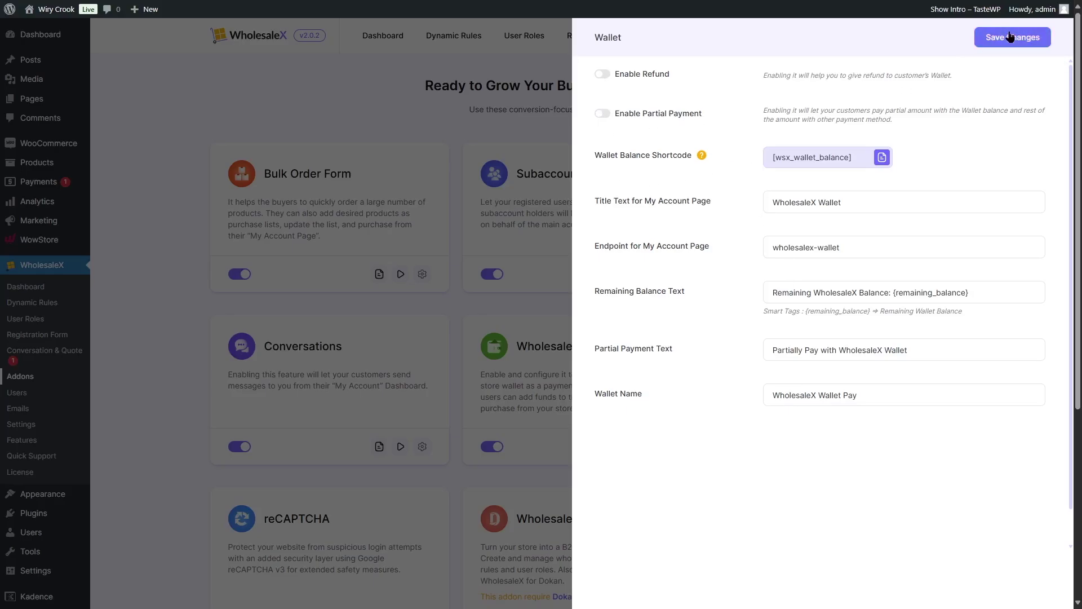
{"action": "left_click", "coordinate": [392, 116]}
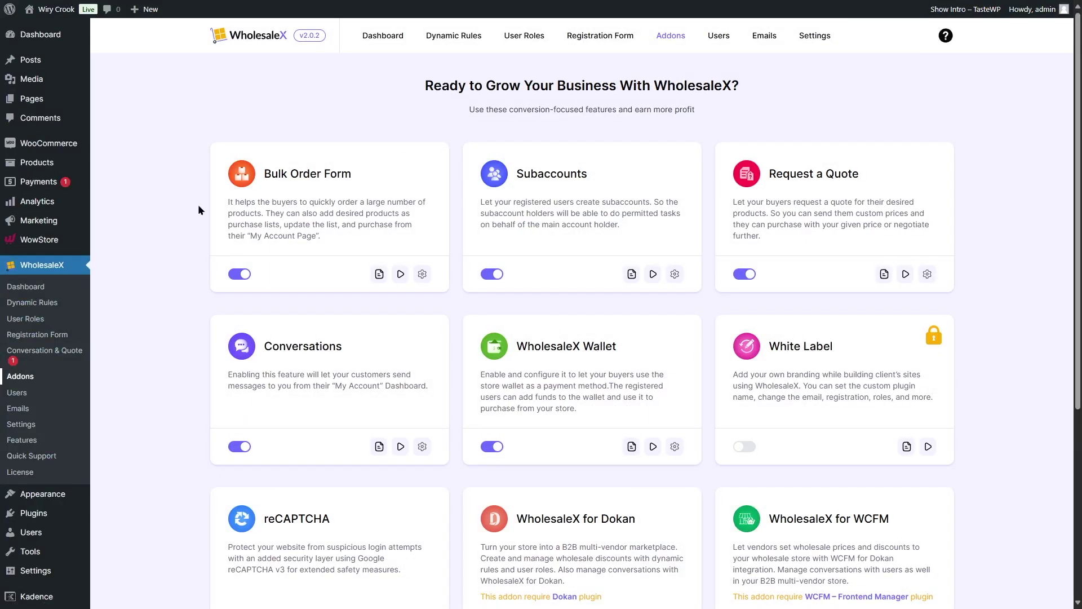
- Enable WholesaleX Wallet as a payment method in the WooCommerce payment settings
{"action": "mouse_move", "coordinate": [60, 148]}
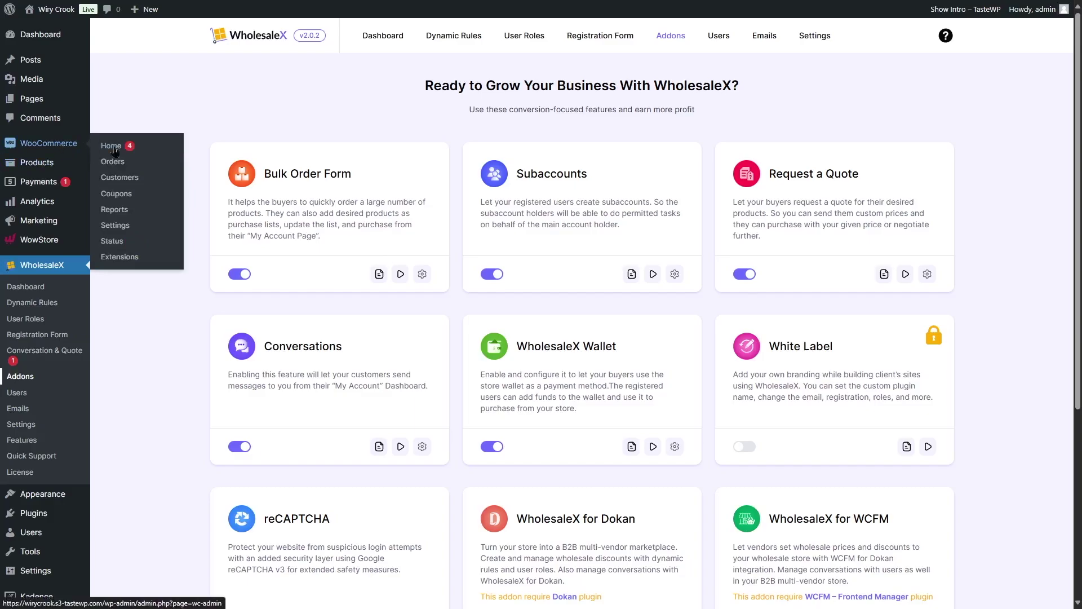
{"action": "left_click", "coordinate": [119, 228]}
{"action": "left_click", "coordinate": [277, 84]}
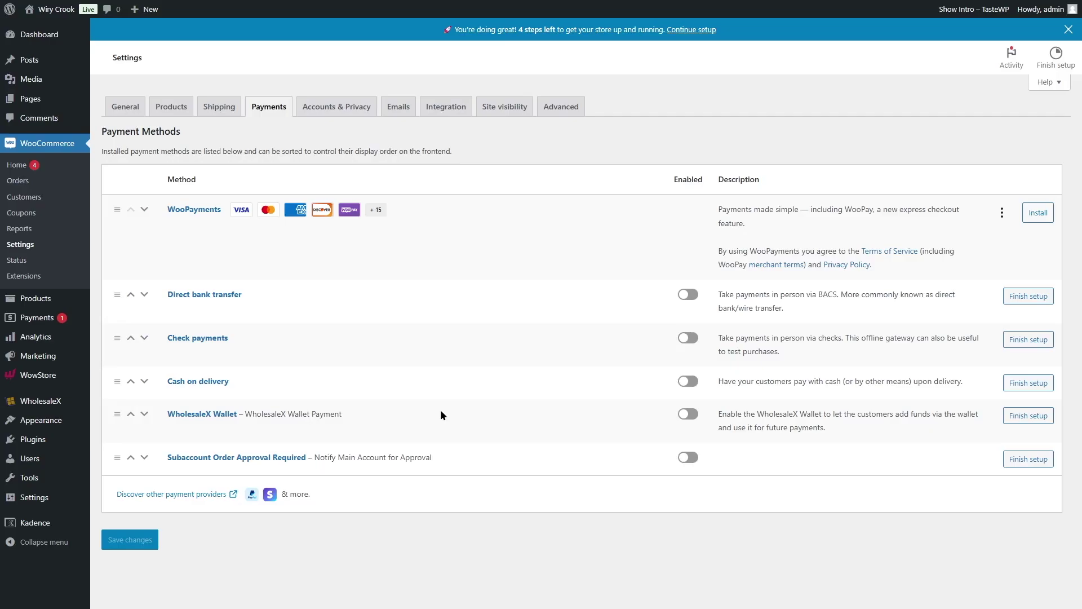
{"action": "left_click", "coordinate": [687, 417]}
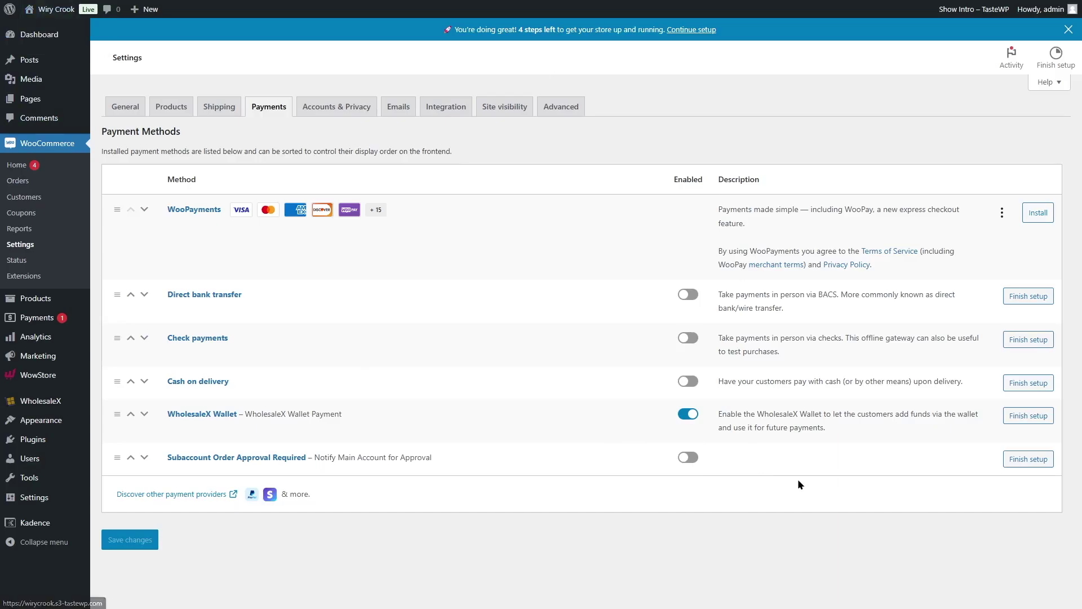
- Examine the Add Balance and Transactions sections of WholesaleX Wallet on the live site's My account page
{"action": "left_click", "coordinate": [36, 34]}
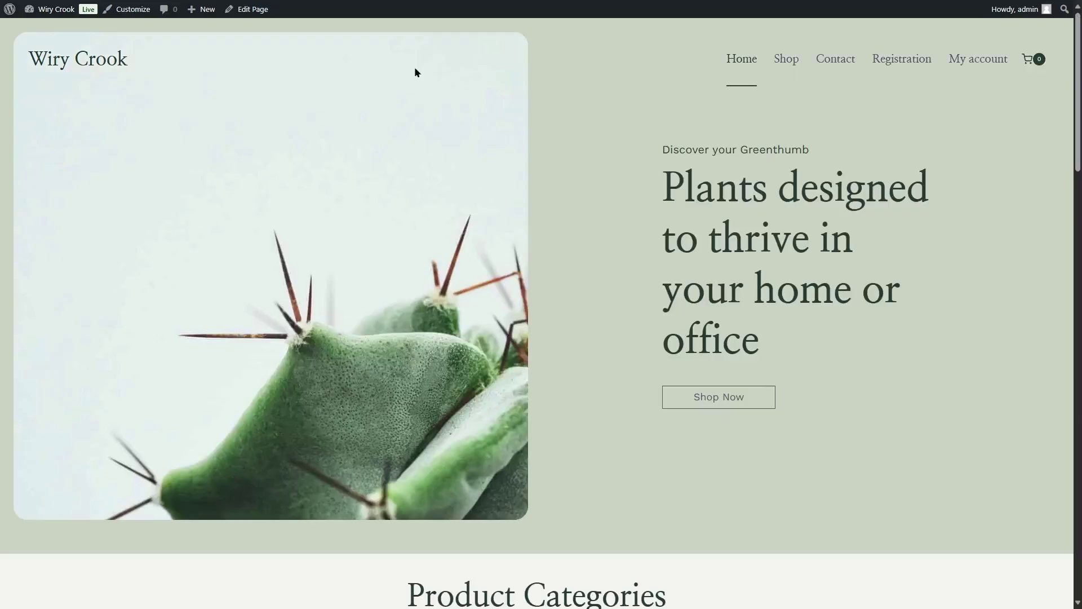
{"action": "left_click", "coordinate": [984, 74]}
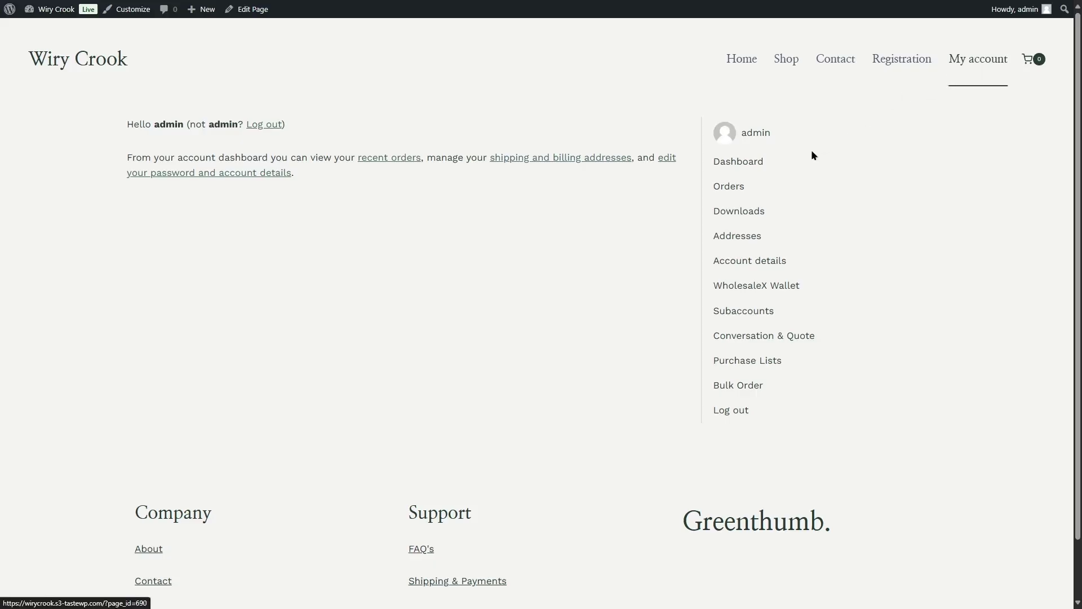
{"action": "left_click", "coordinate": [758, 287]}
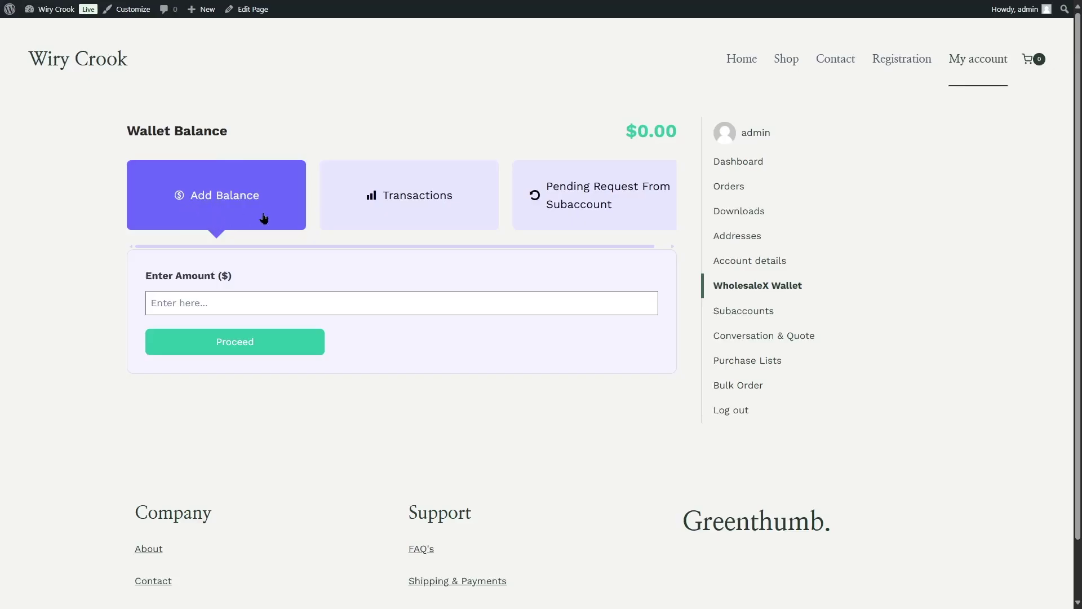
{"action": "left_click", "coordinate": [420, 207]}
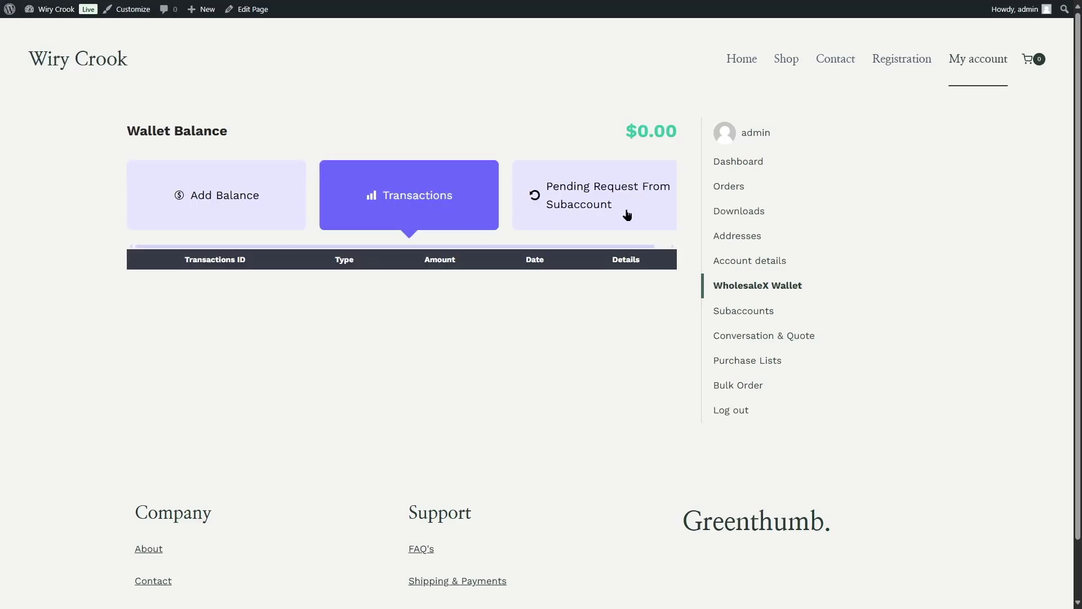
{"action": "left_click", "coordinate": [149, 190]}
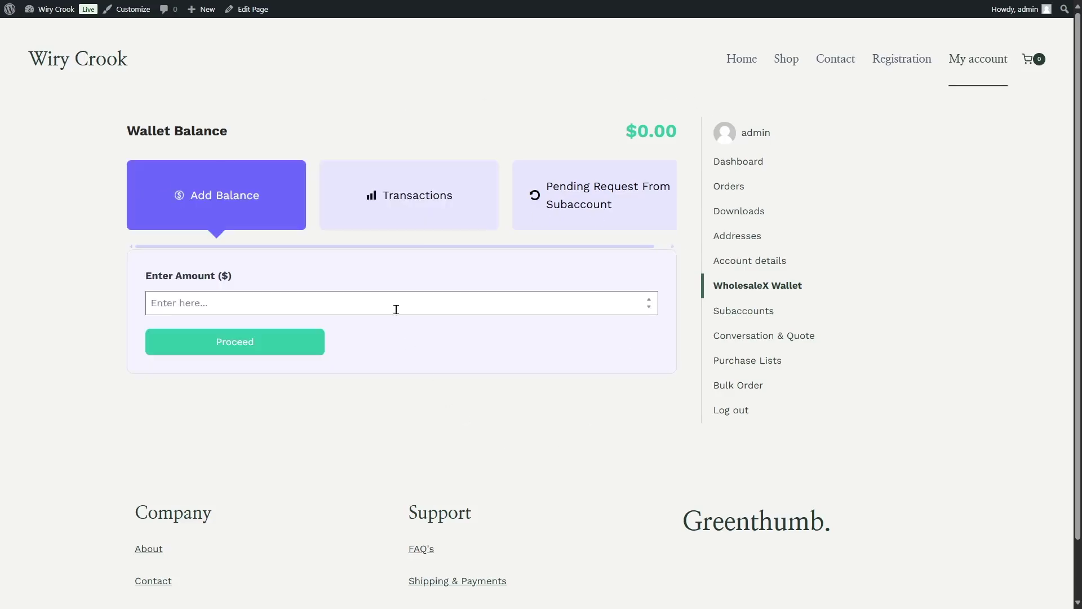
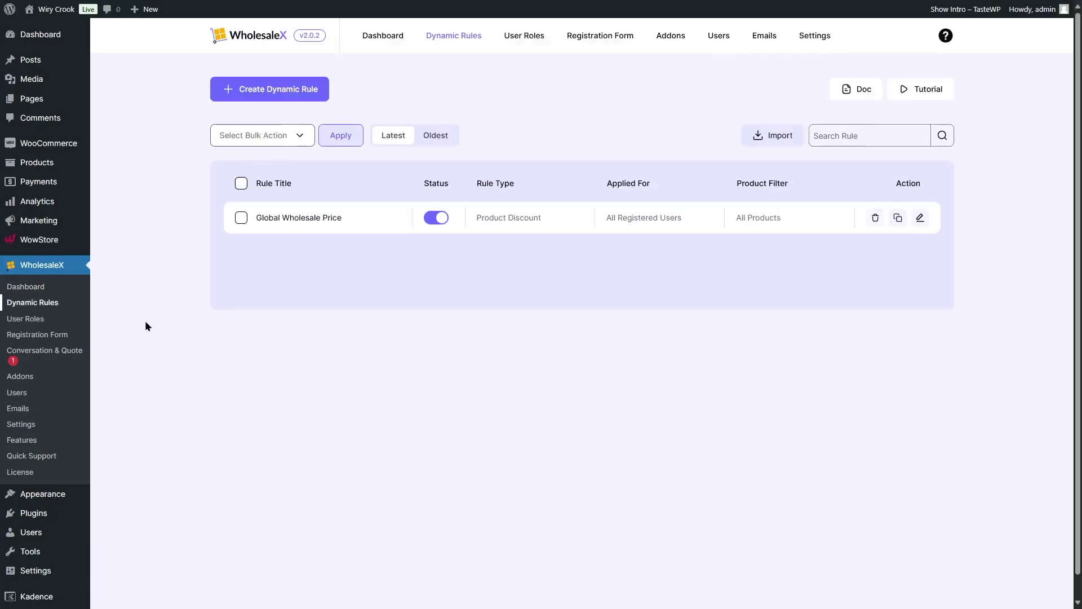
- Create a dynamic rule titled "Total purchase discount" with the rule type Cart Discount
{"action": "left_click", "coordinate": [278, 86]}
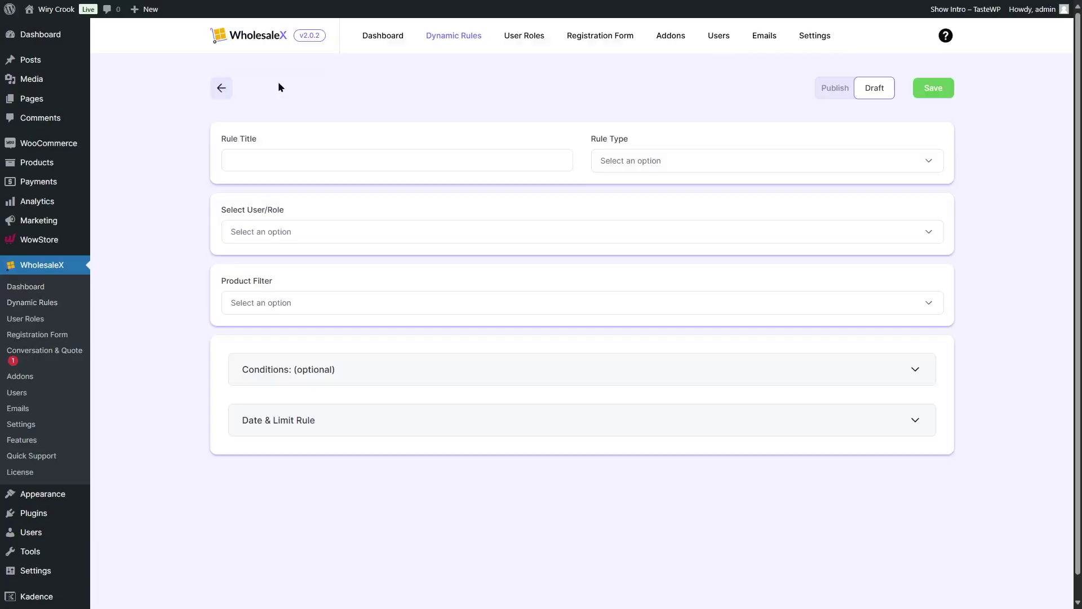
{"action": "left_click", "coordinate": [272, 153]}
{"action": "type", "text": "Total purchase discount"}
{"action": "left_click", "coordinate": [702, 171]}
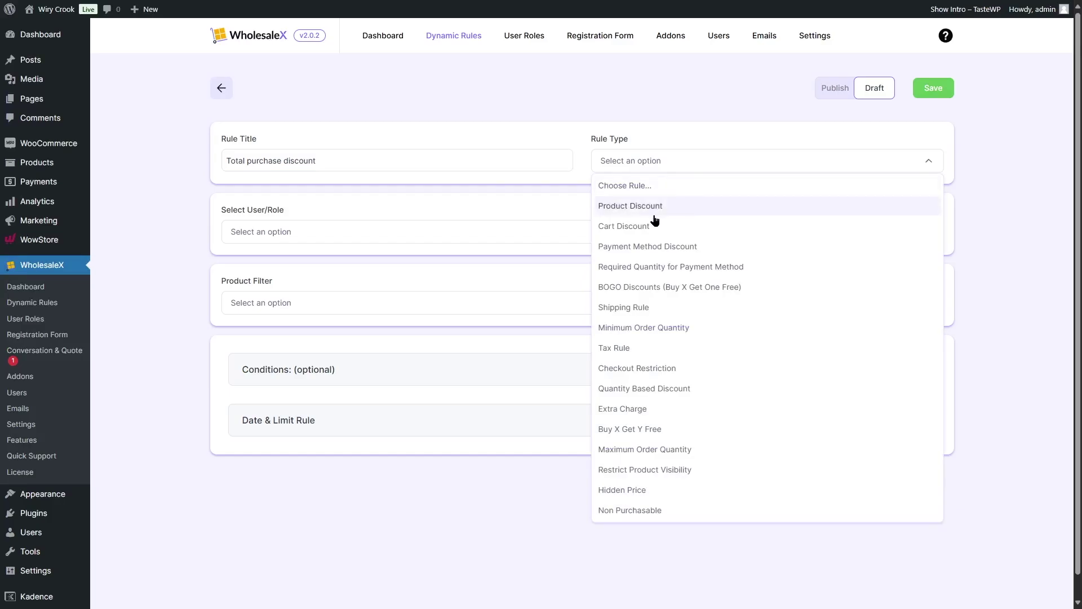
{"action": "left_click", "coordinate": [672, 228]}
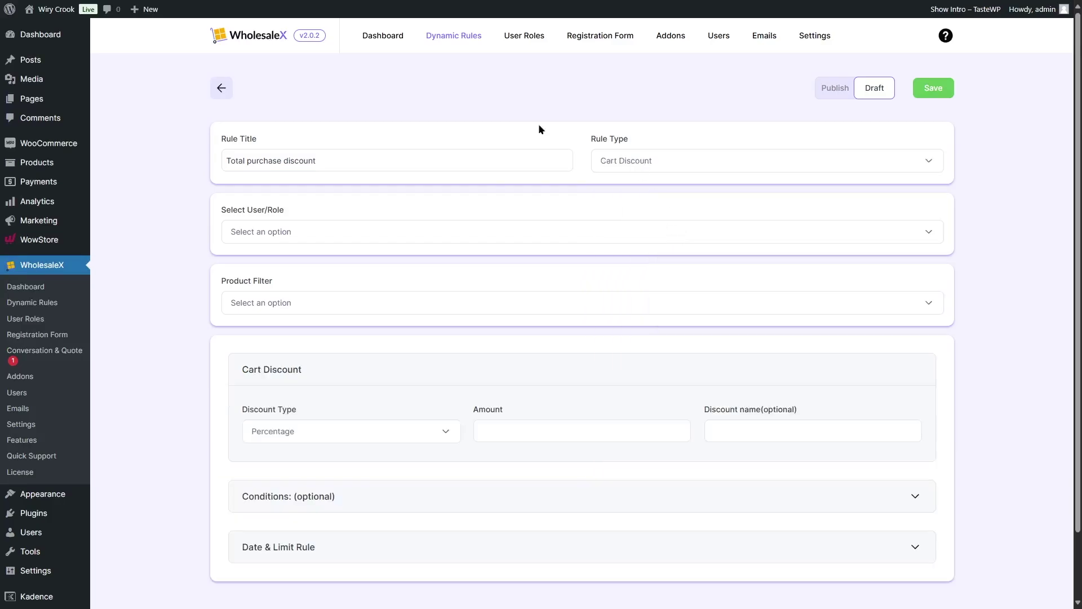
- Apply the Total purchase discount rule to All Registered Users and All Products
{"action": "left_click", "coordinate": [296, 239]}
{"action": "left_click", "coordinate": [291, 306]}
{"action": "left_click", "coordinate": [296, 305]}
{"action": "left_click", "coordinate": [275, 346]}
- Set the cart discount to Percentage with an amount of 15 and the name "15% discount"
{"action": "left_click", "coordinate": [402, 434]}
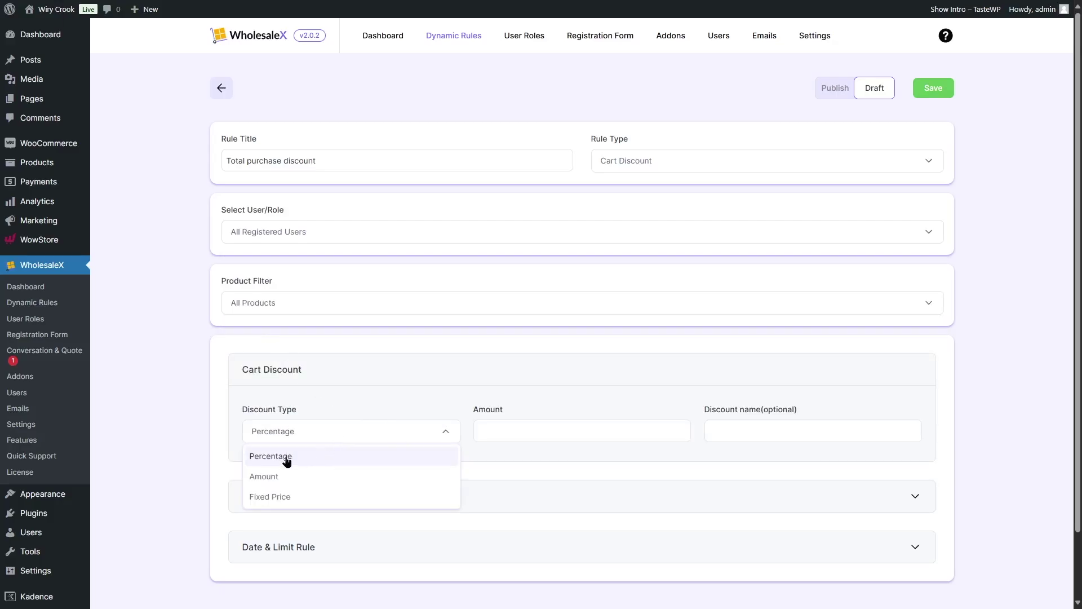
{"action": "left_click", "coordinate": [519, 437]}
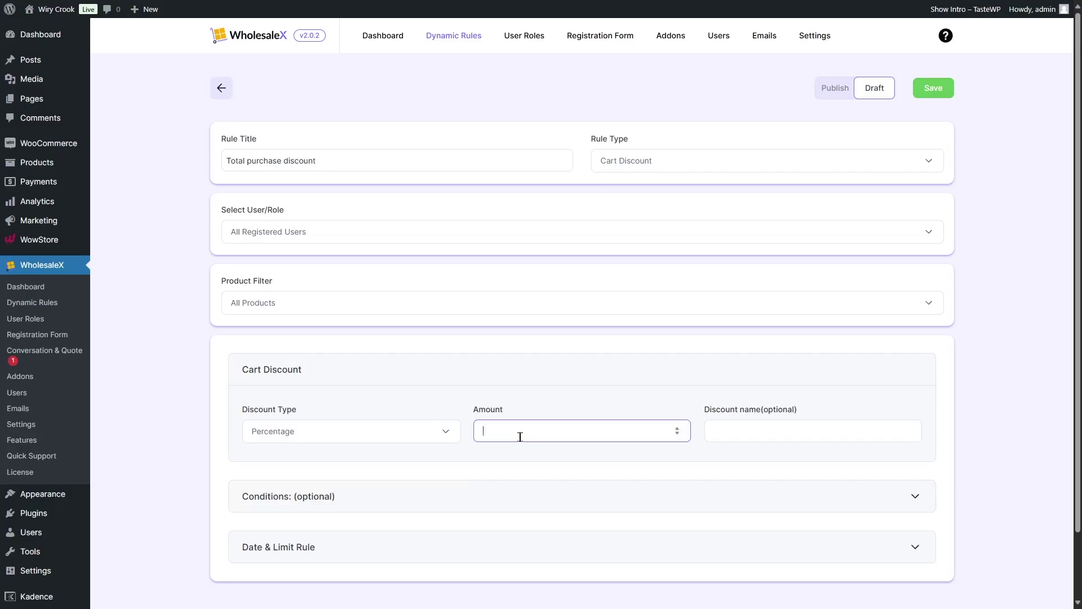
{"action": "type", "text": "15"}
{"action": "left_click", "coordinate": [742, 428]}
{"action": "type", "text": "15% discount"}
- Add a condition to the rule requiring Total Purchase Amount greater than or equal to 500
{"action": "left_click", "coordinate": [296, 507]}
{"action": "scroll", "coordinate": [357, 451], "scroll_direction": "down", "scroll_amount": 3}
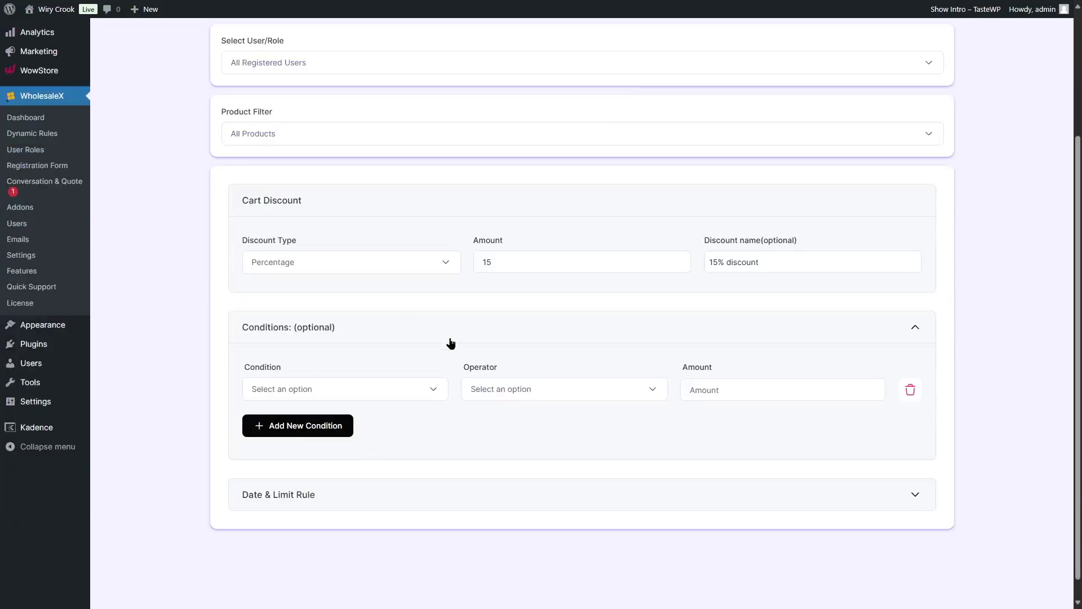
{"action": "left_click", "coordinate": [386, 389]}
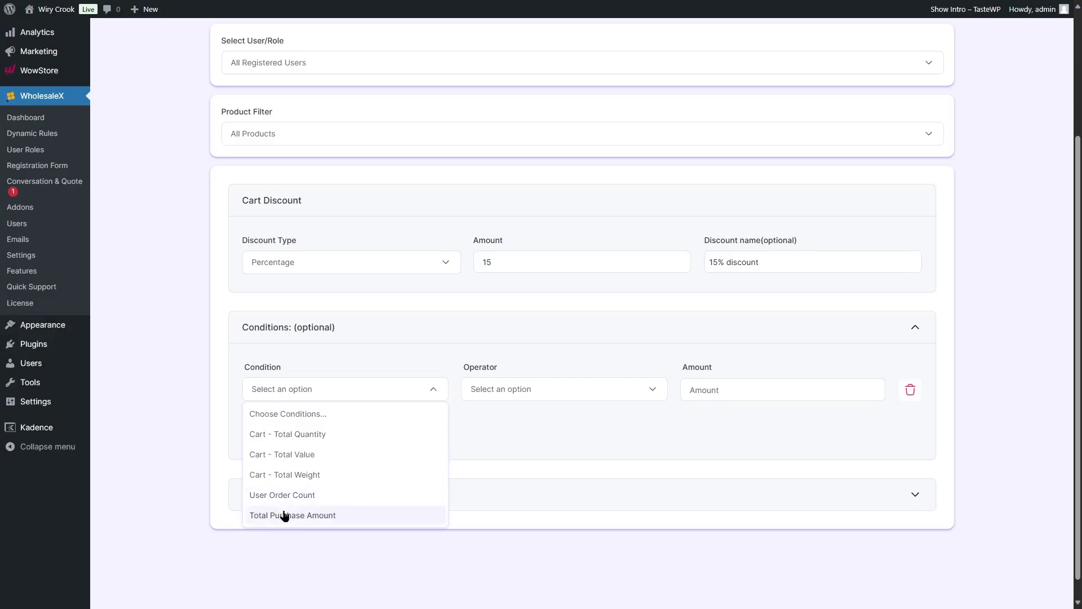
{"action": "left_click", "coordinate": [271, 517]}
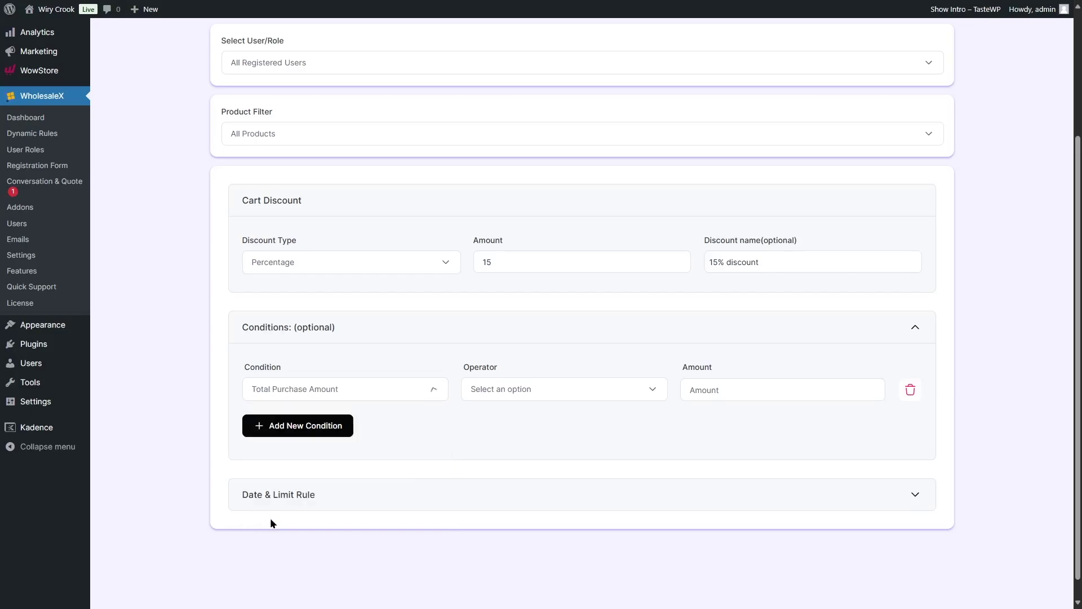
{"action": "left_click", "coordinate": [511, 394]}
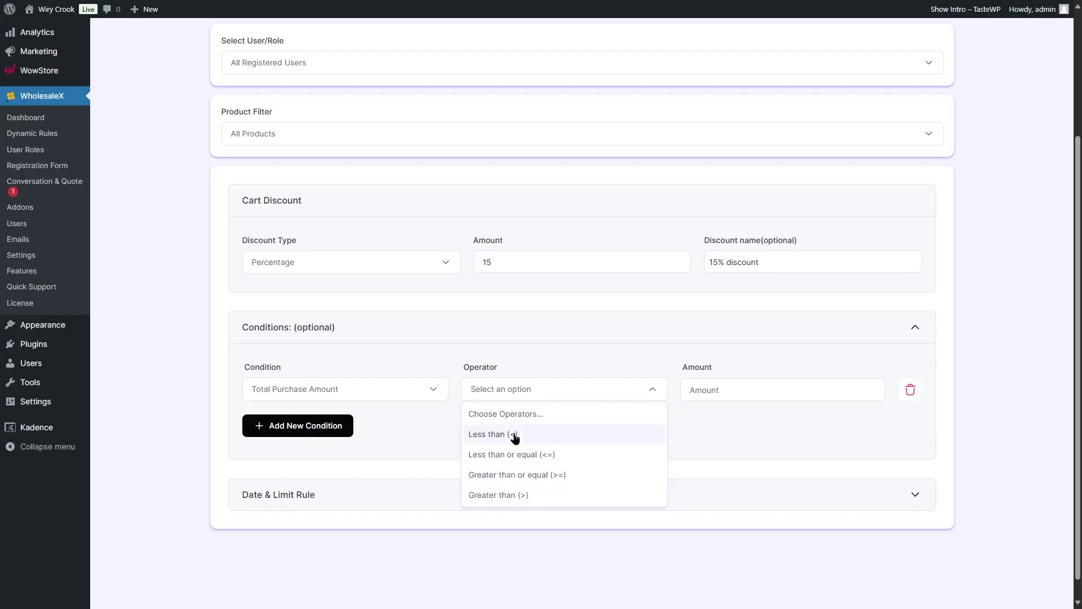
{"action": "left_click", "coordinate": [521, 480]}
{"action": "left_click", "coordinate": [792, 383]}
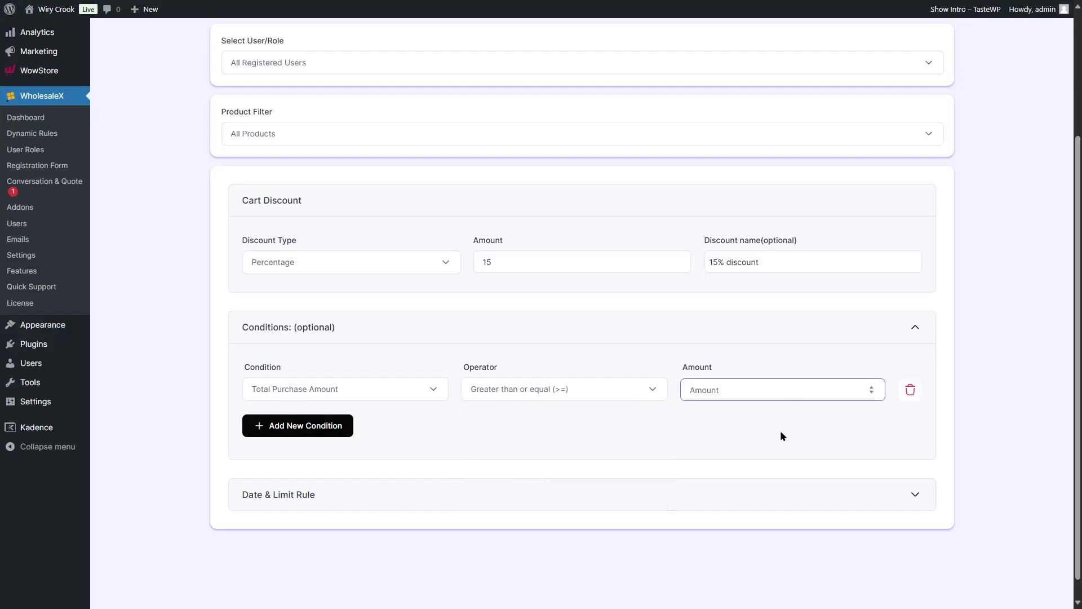
{"action": "type", "text": "500"}
{"action": "left_click", "coordinate": [730, 405]}
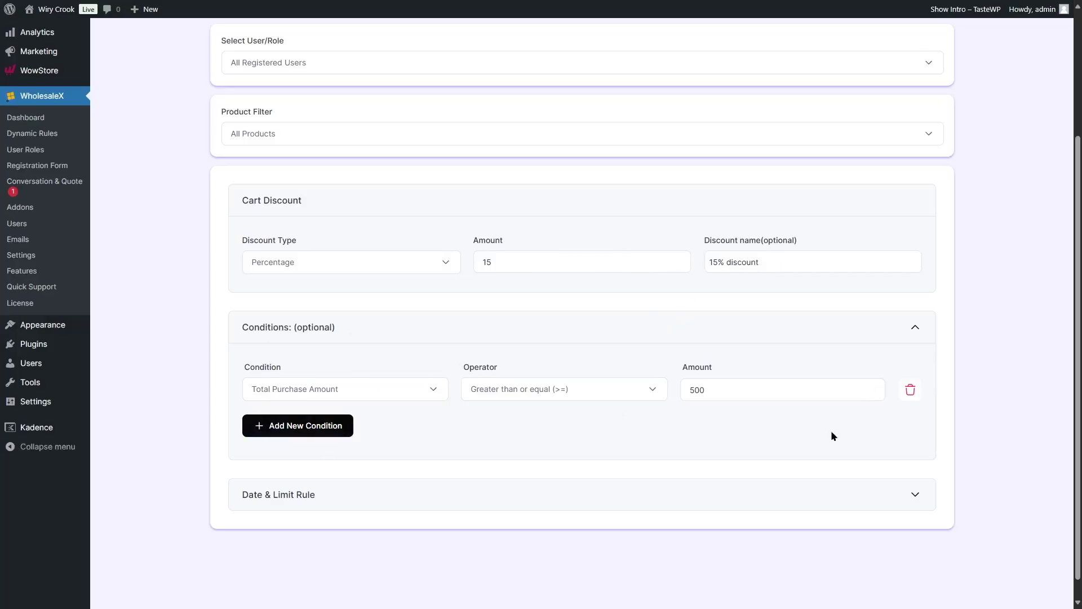
- Discard an extra blank condition row and save the Total purchase discount rule
{"action": "left_click", "coordinate": [300, 438]}
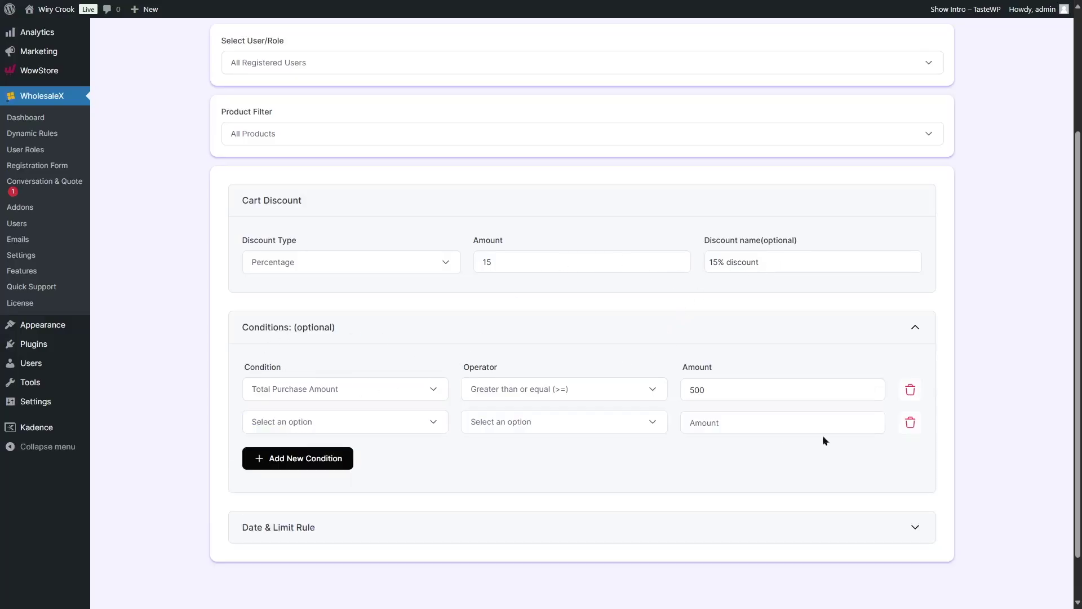
{"action": "left_click", "coordinate": [910, 420]}
{"action": "scroll", "coordinate": [910, 237], "scroll_direction": "up", "scroll_amount": 3}
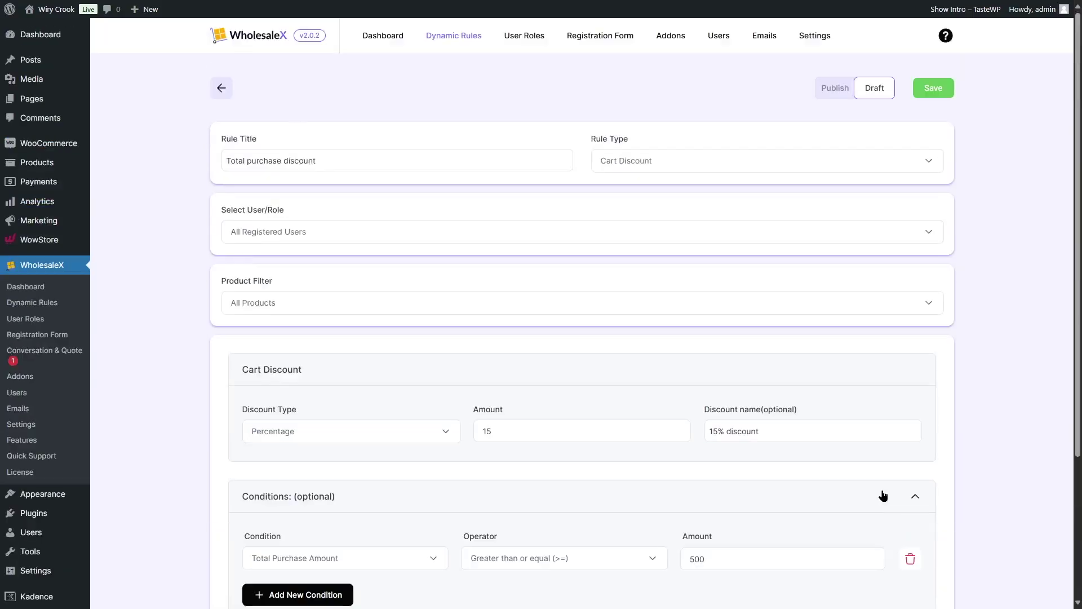
{"action": "left_click", "coordinate": [933, 88]}
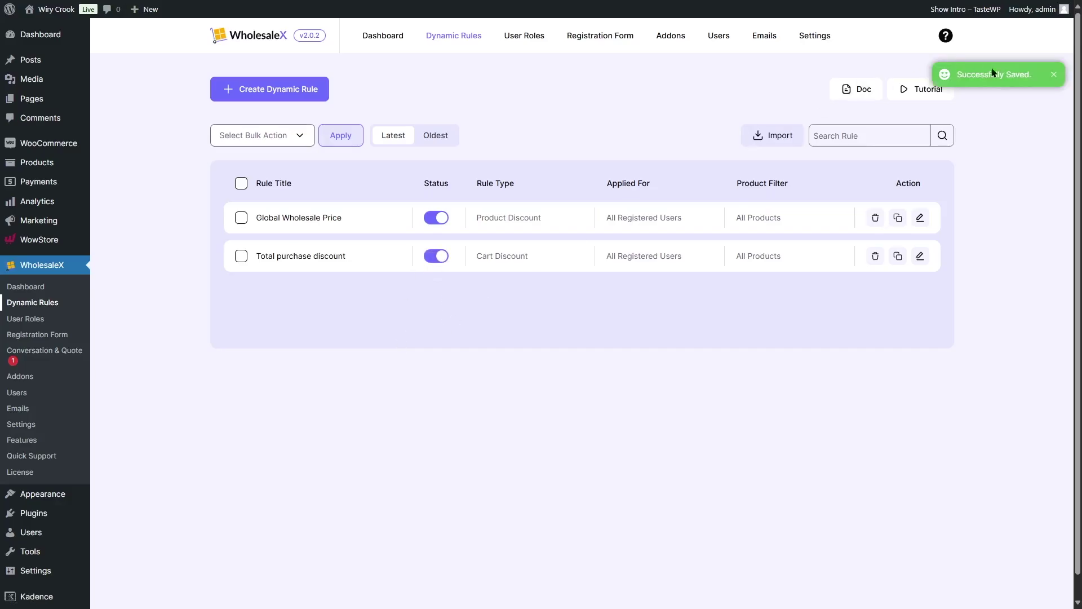
- Add 20 Button Fern2 to the cart from the live store and open the cart to check the discount
{"action": "mouse_move", "coordinate": [56, 9]}
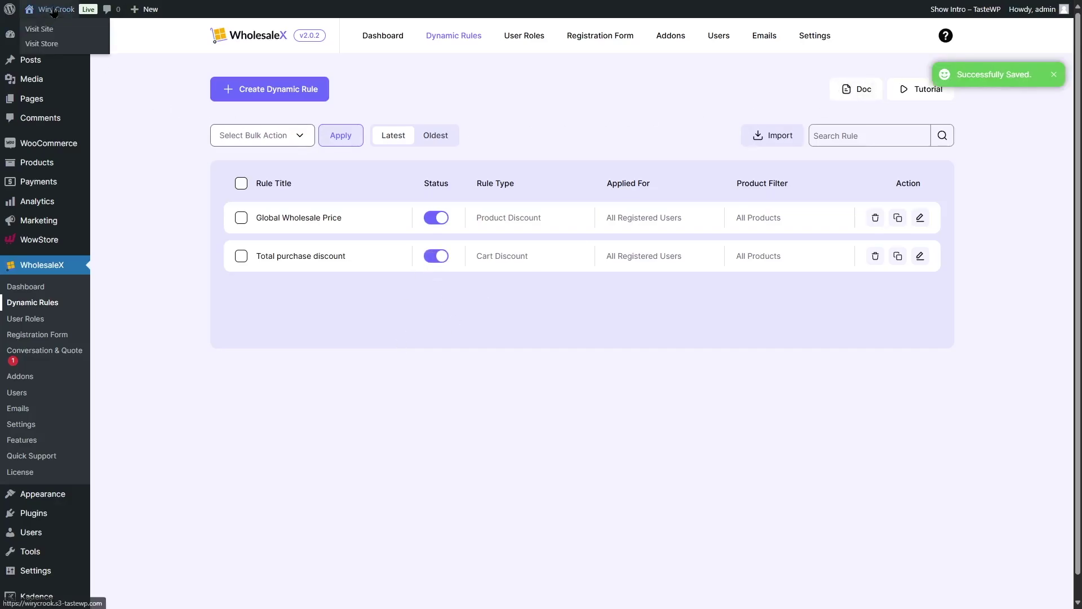
{"action": "left_click", "coordinate": [42, 44]}
{"action": "scroll", "coordinate": [174, 133], "scroll_direction": "down", "scroll_amount": 3}
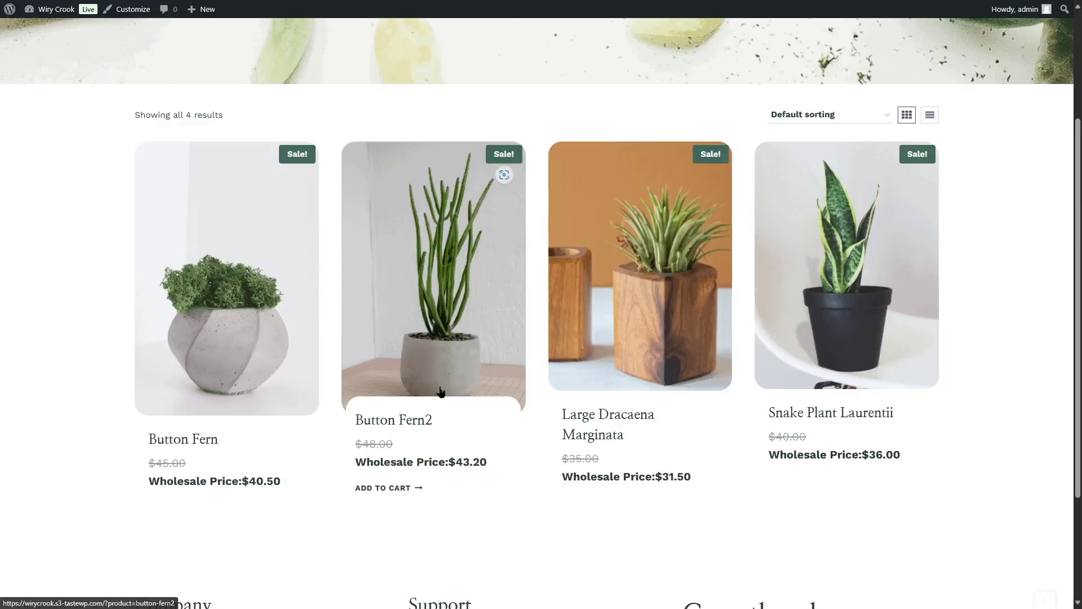
{"action": "left_click", "coordinate": [427, 291]}
{"action": "double_click", "coordinate": [562, 390]}
{"action": "type", "text": "20"}
{"action": "left_click", "coordinate": [628, 391]}
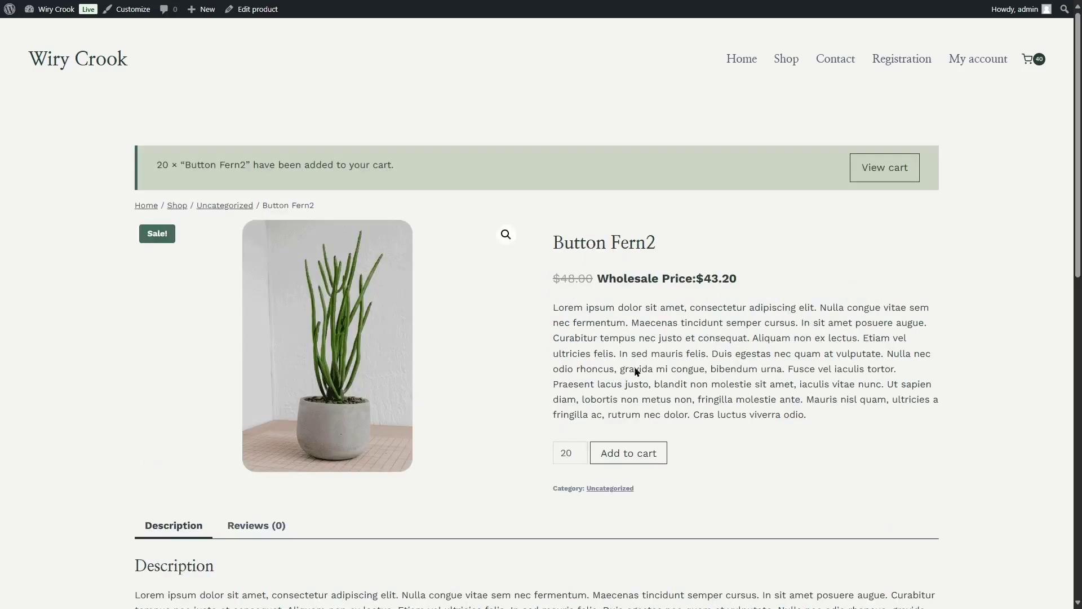
{"action": "left_click", "coordinate": [885, 167]}
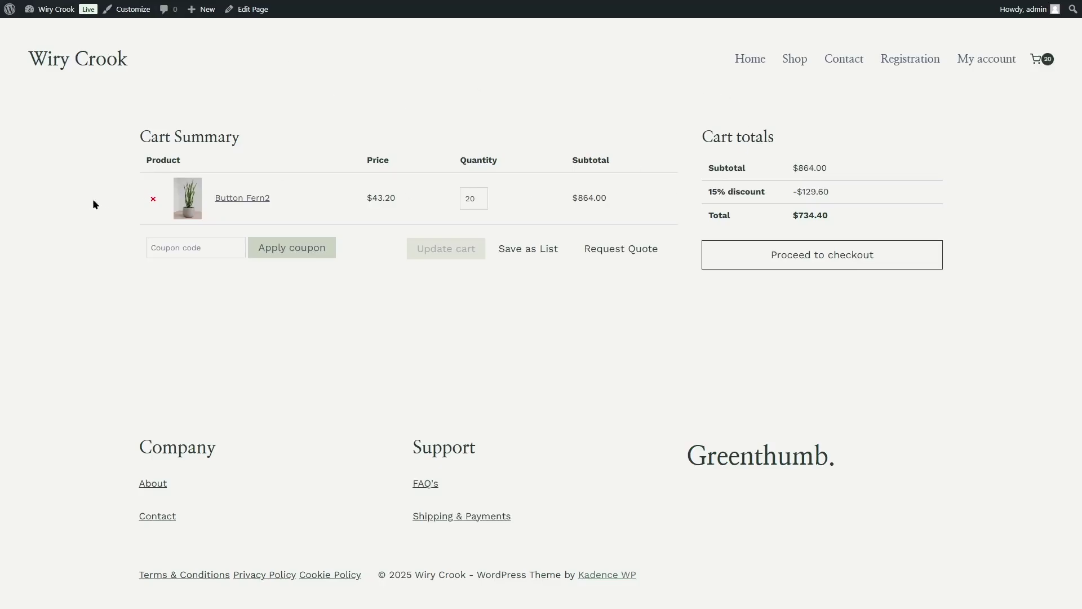
- Remove Button Fern2 from the cart and return to the WordPress admin dashboard
{"action": "left_click", "coordinate": [153, 198]}
{"action": "mouse_move", "coordinate": [57, 9]}
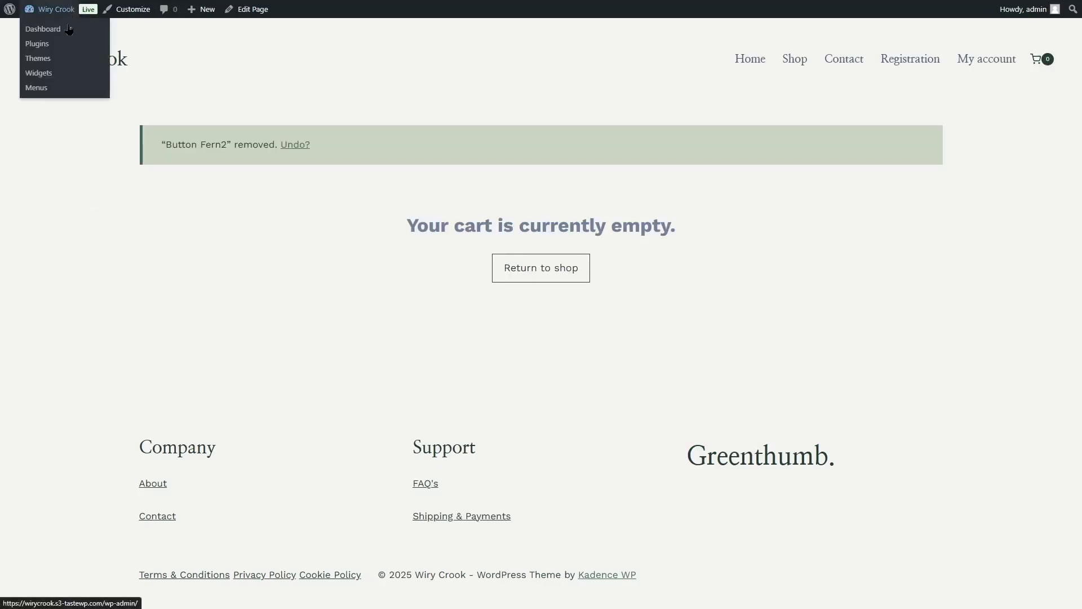
{"action": "left_click", "coordinate": [70, 28]}
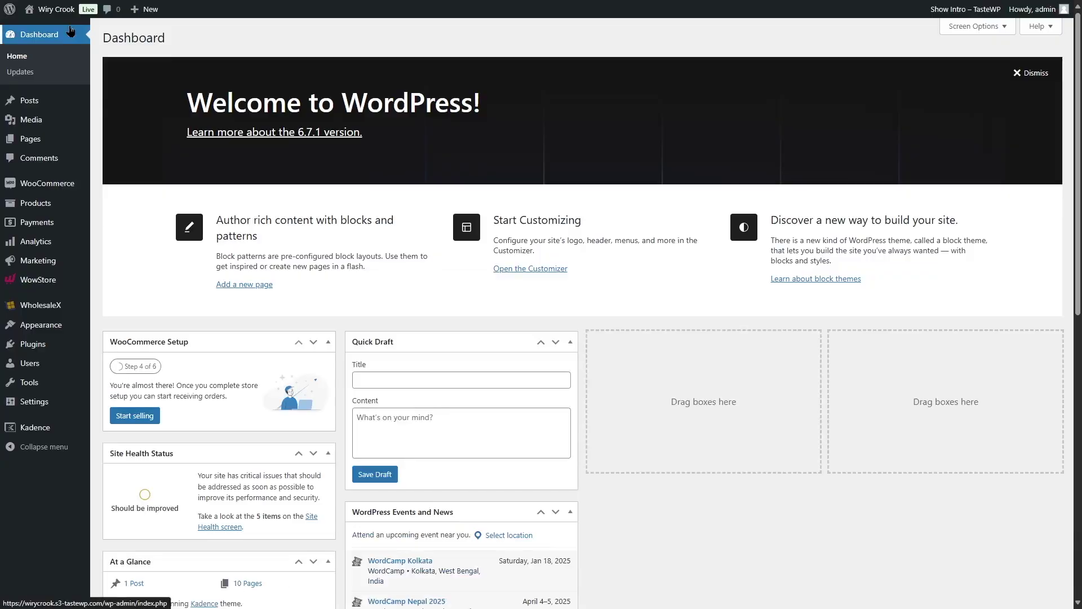